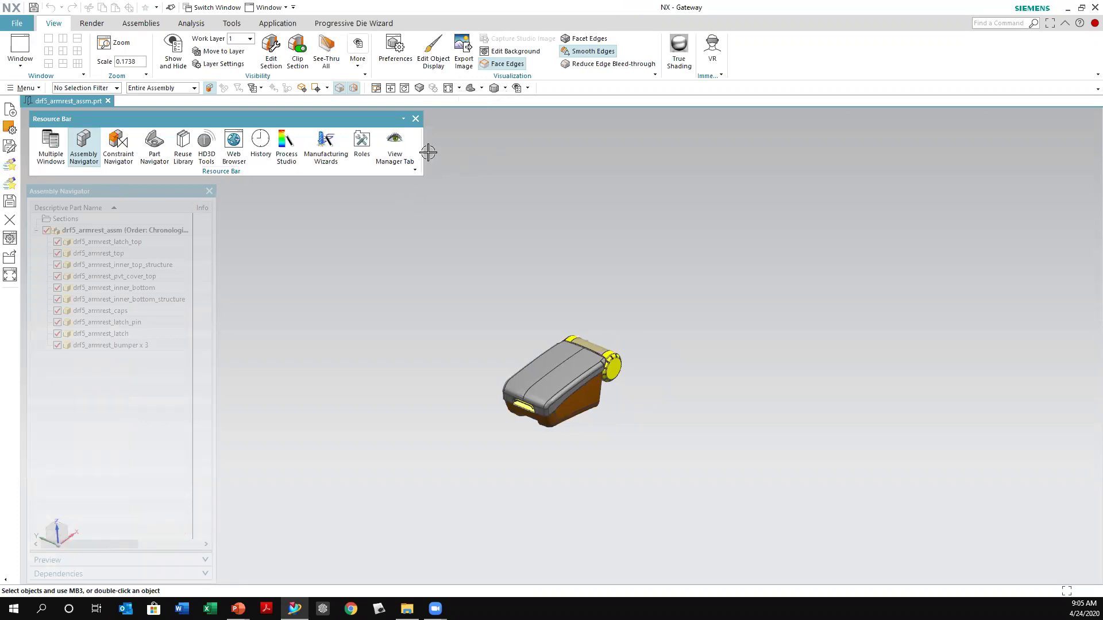
Step: Narrow the floating Resource Bar and inspect the armrest assembly model up close
{"action": "left_click_drag", "start_coordinate": [423, 145], "coordinate": [226, 143]}
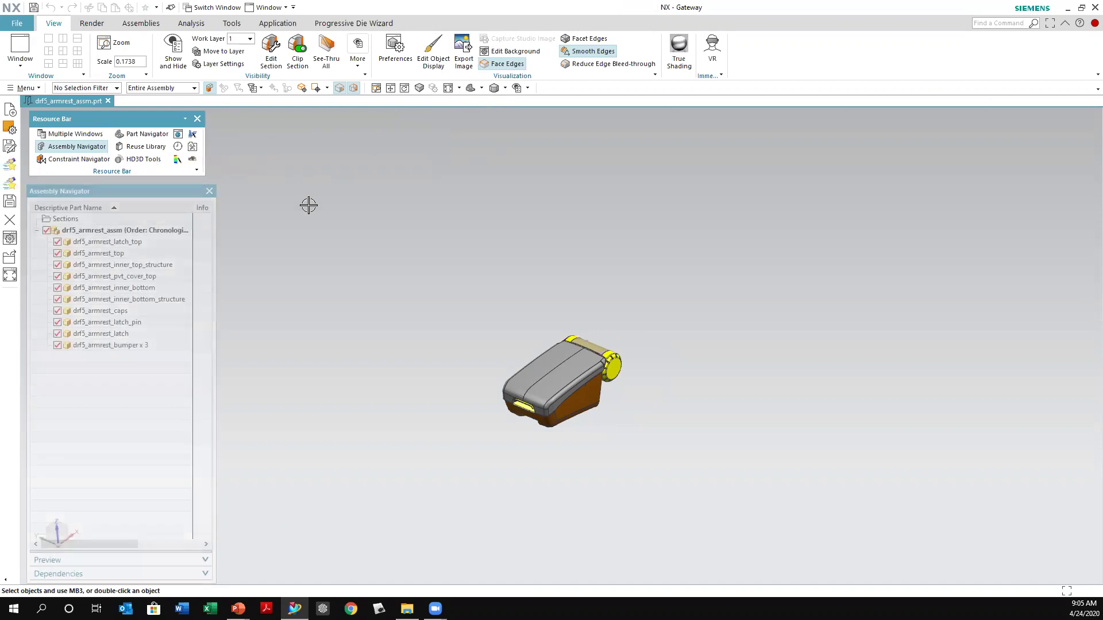
{"action": "scroll", "coordinate": [566, 425], "scroll_direction": "down", "scroll_amount": 1}
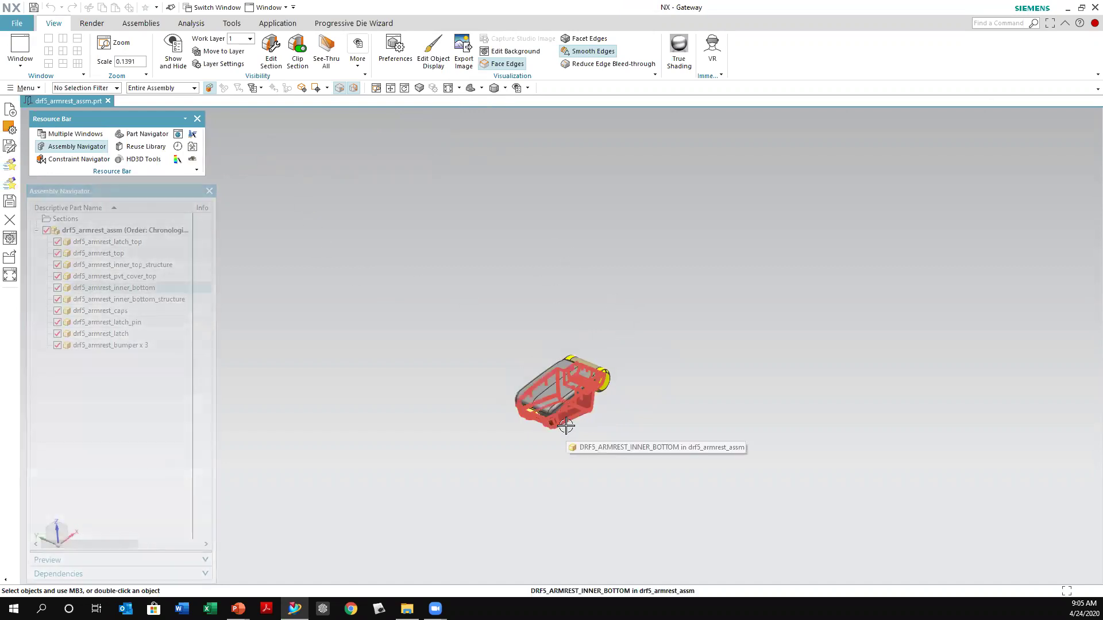
{"action": "key", "text": "F8"}
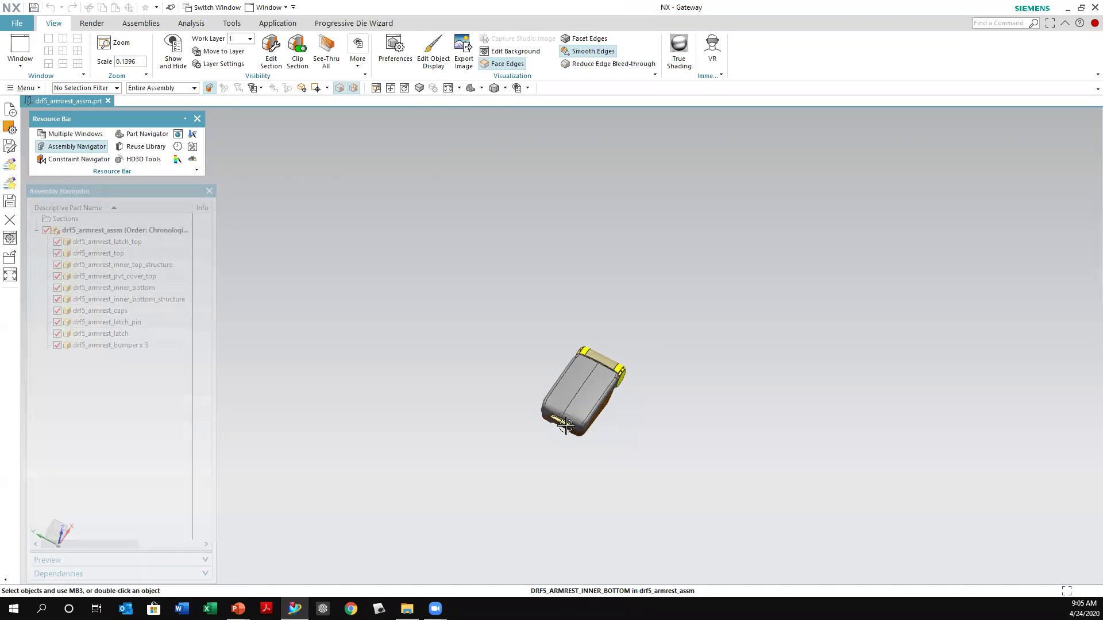
{"action": "middle_click_drag", "start_coordinate": [744, 391], "coordinate": [692, 335]}
{"action": "scroll", "coordinate": [571, 343], "scroll_direction": "up", "scroll_amount": 5}
{"action": "middle_click_drag", "start_coordinate": [641, 310], "coordinate": [471, 287]}
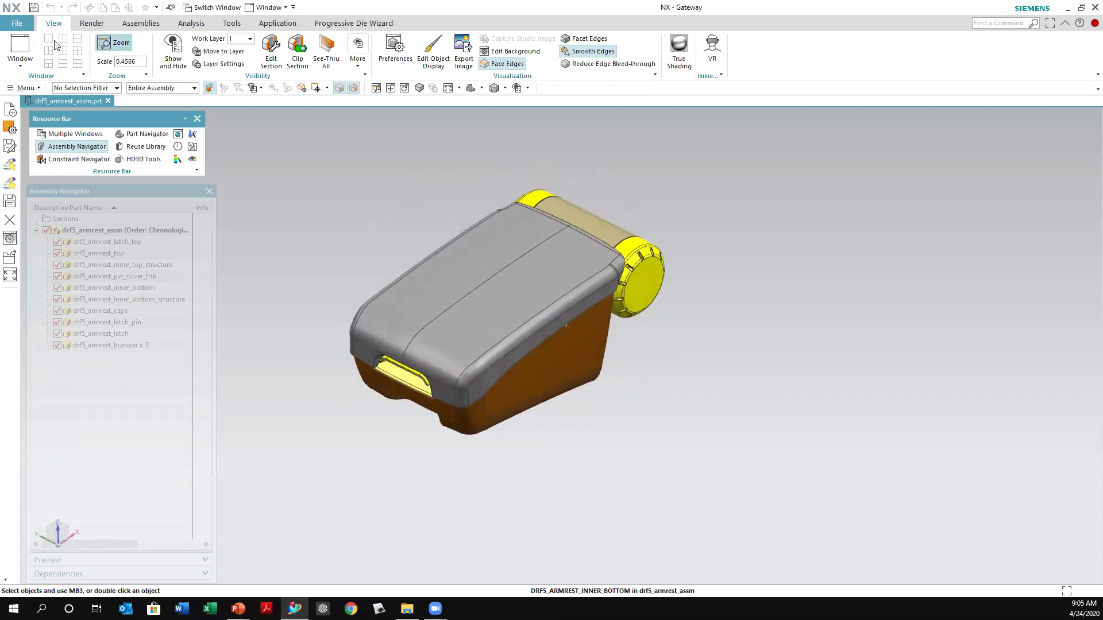
Step: Create a new drawing of drf5_armrest_assm from the A0 - Size millimetre template, leaving the title block values blank
{"action": "left_click", "coordinate": [19, 23]}
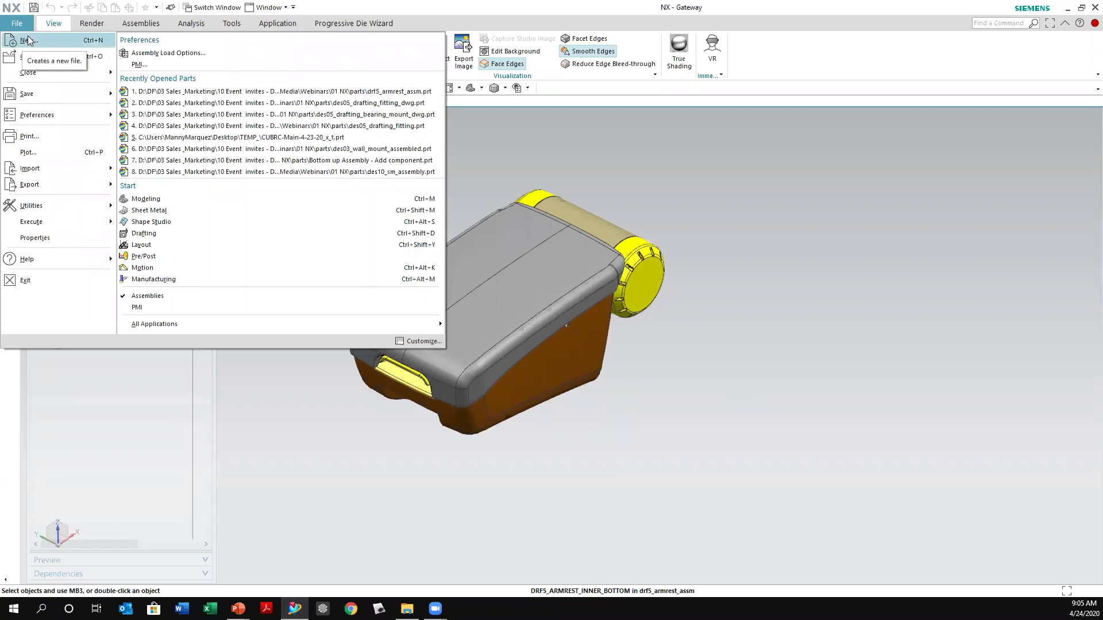
{"action": "left_click", "coordinate": [26, 41]}
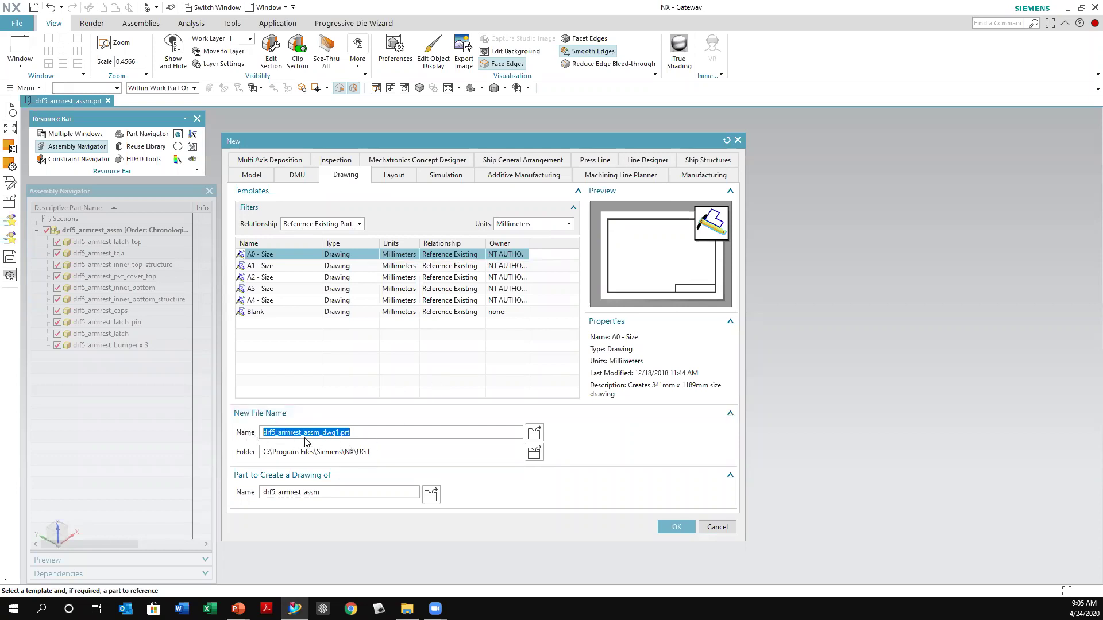
{"action": "left_click_drag", "start_coordinate": [381, 452], "coordinate": [261, 457]}
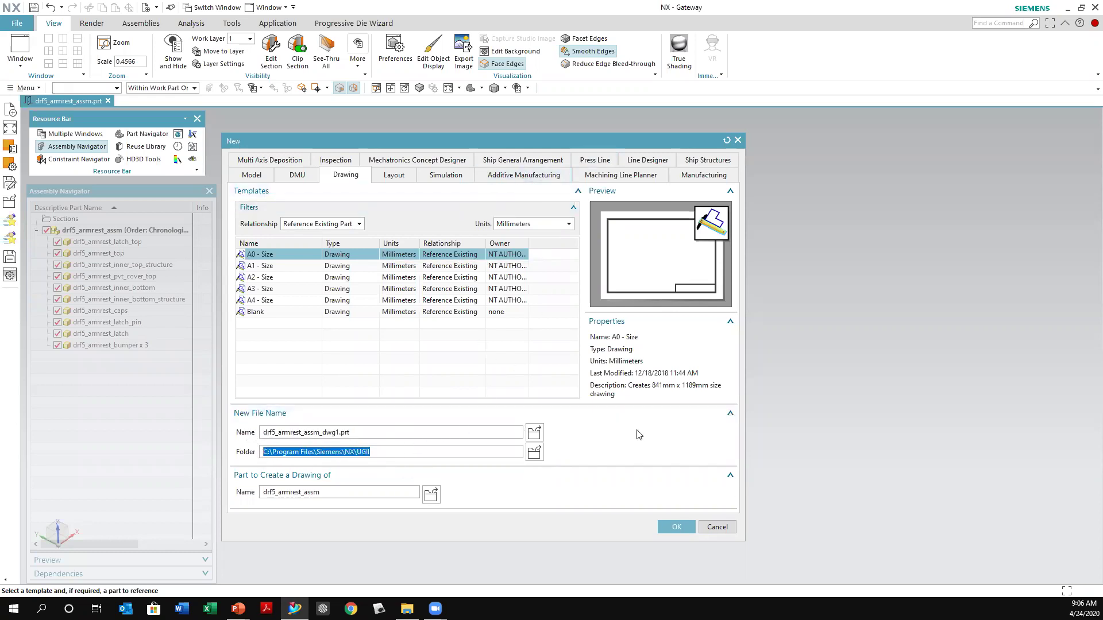
{"action": "left_click", "coordinate": [675, 526]}
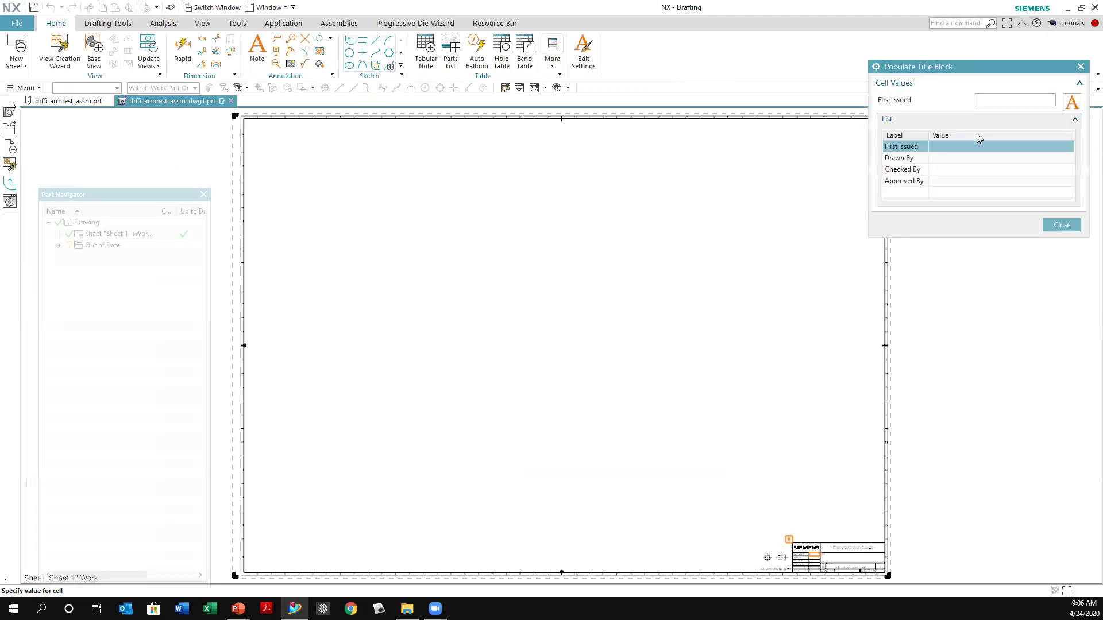
{"action": "left_click_drag", "start_coordinate": [942, 68], "coordinate": [365, 131]}
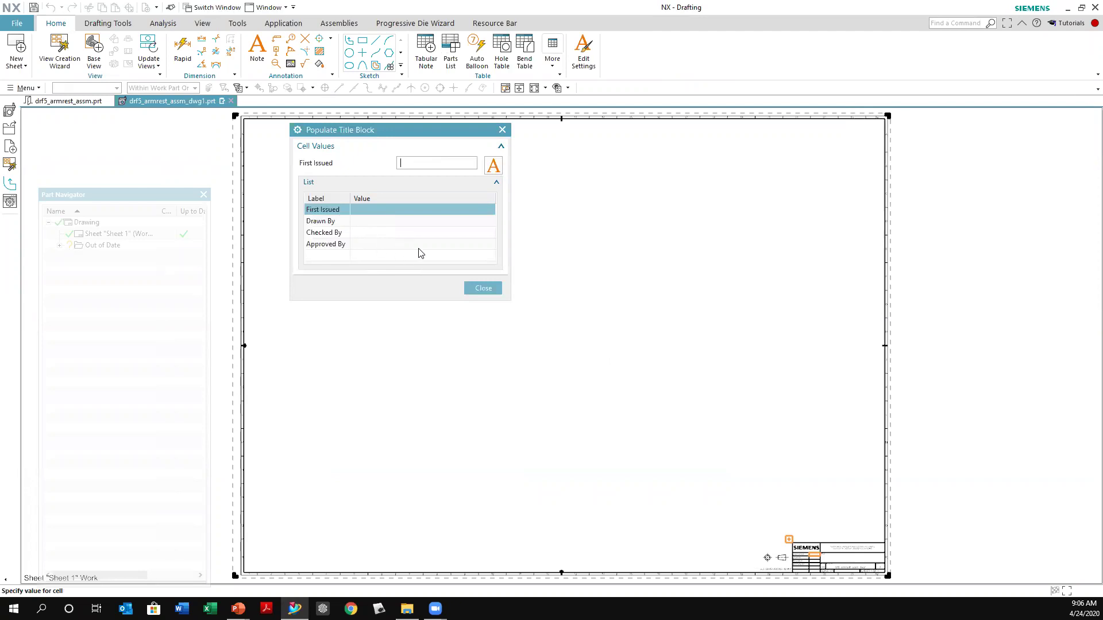
{"action": "left_click", "coordinate": [480, 287]}
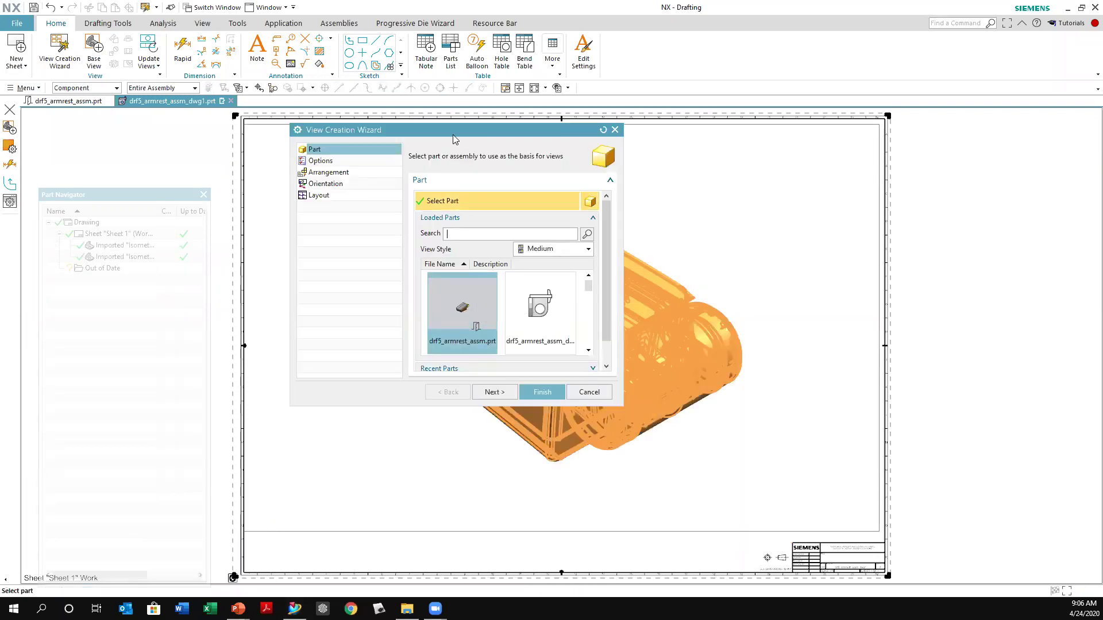
Step: Keep drf5_armrest_assm.prt as the basis for the views and set their preview style to Hidden Wireframe
{"action": "left_click_drag", "start_coordinate": [452, 132], "coordinate": [232, 165]}
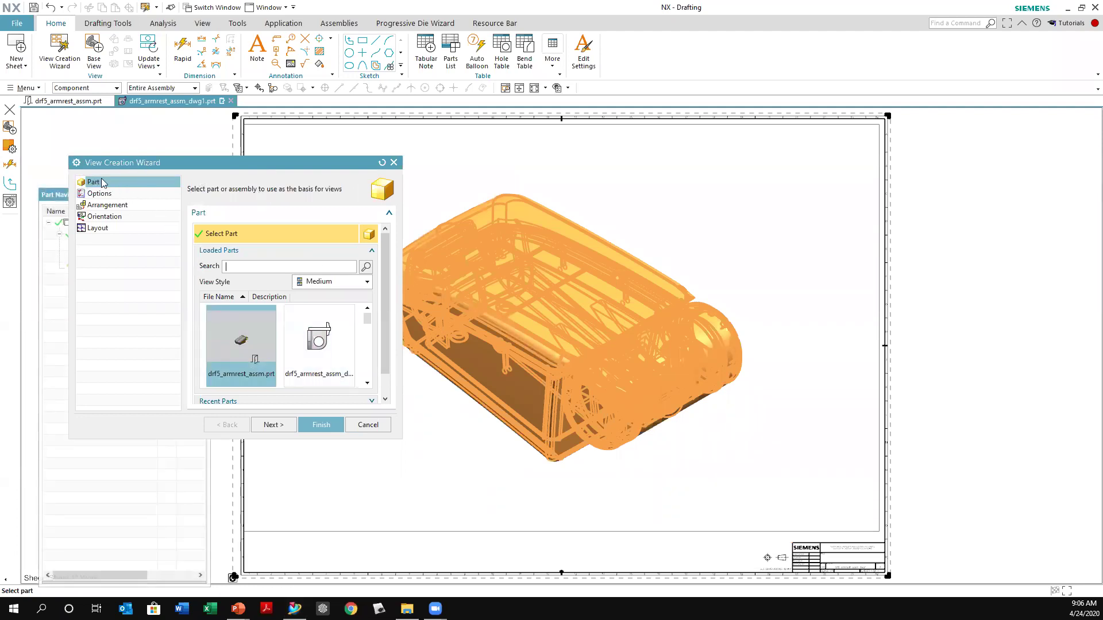
{"action": "scroll", "coordinate": [311, 339], "scroll_direction": "down", "scroll_amount": 2}
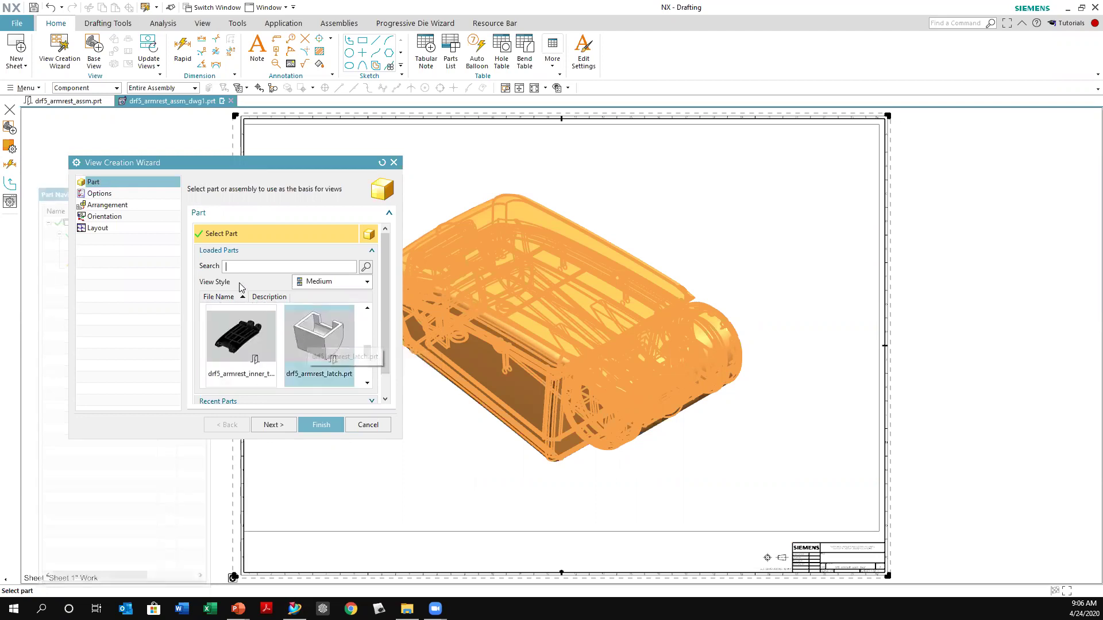
{"action": "scroll", "coordinate": [290, 330], "scroll_direction": "down", "scroll_amount": 2}
{"action": "scroll", "coordinate": [288, 326], "scroll_direction": "up", "scroll_amount": 2}
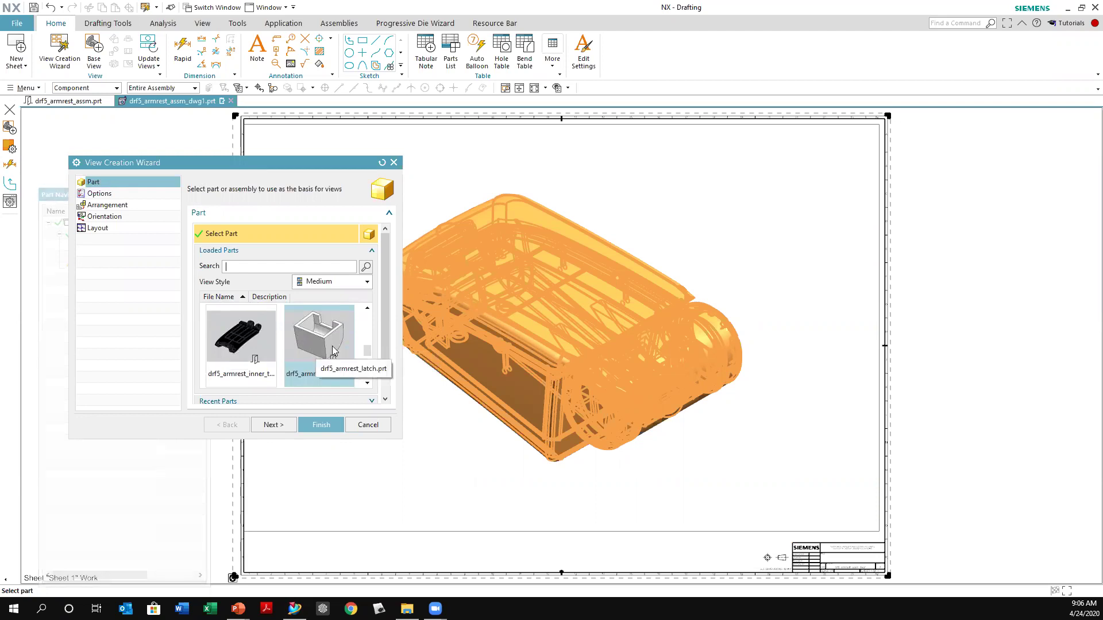
{"action": "left_click", "coordinate": [99, 193]}
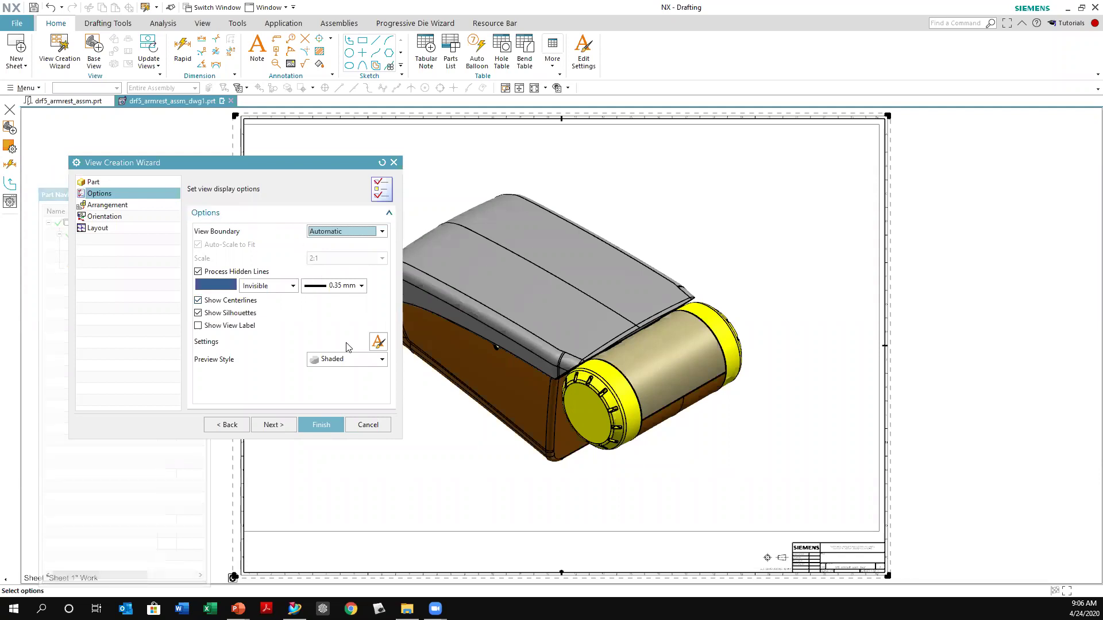
{"action": "left_click", "coordinate": [381, 361]}
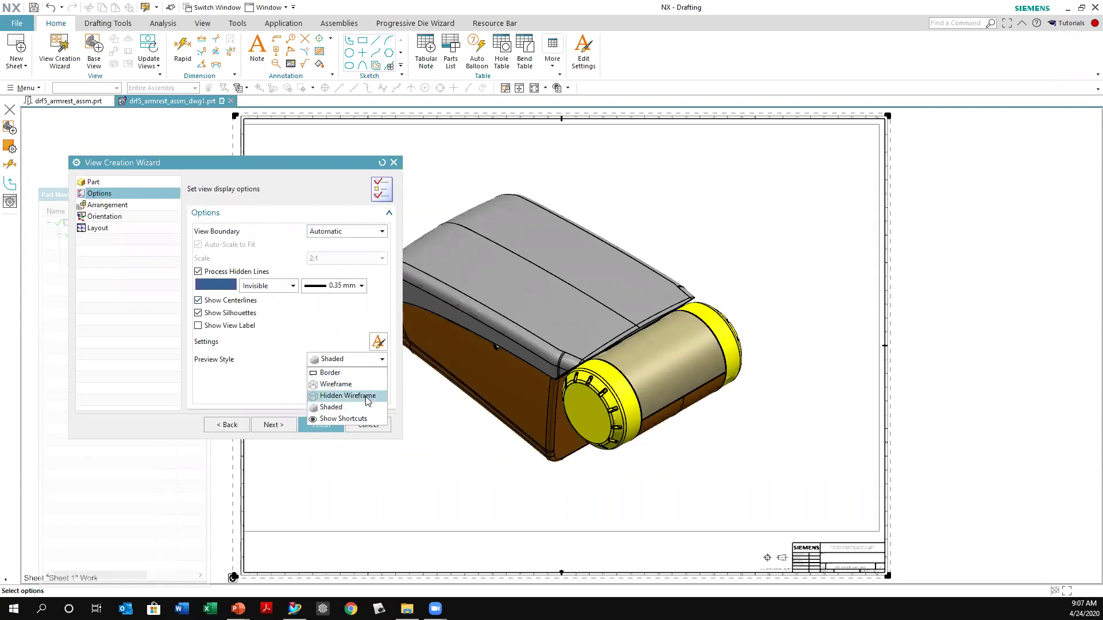
{"action": "left_click", "coordinate": [348, 396]}
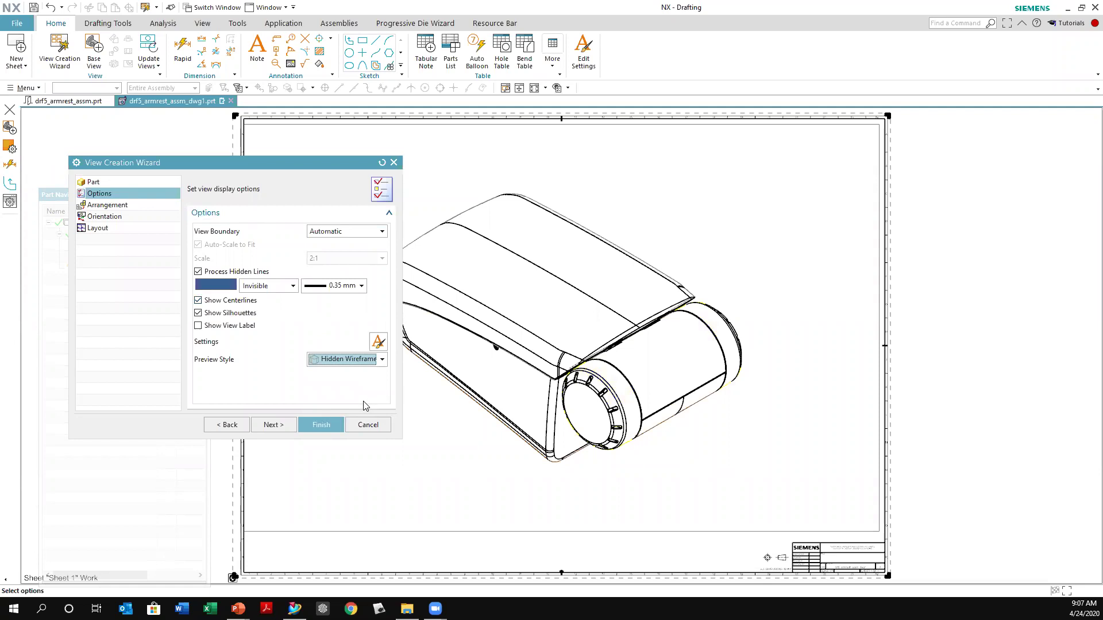
Step: Try the Wireframe preview style and return to Hidden Wireframe
{"action": "left_click", "coordinate": [383, 360]}
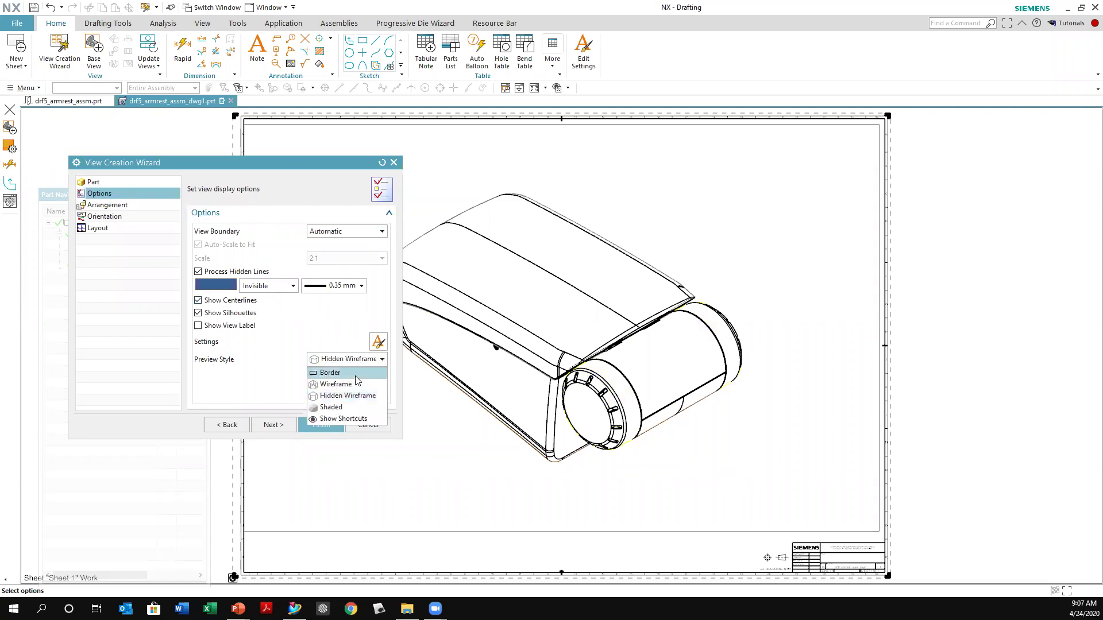
{"action": "left_click", "coordinate": [352, 388]}
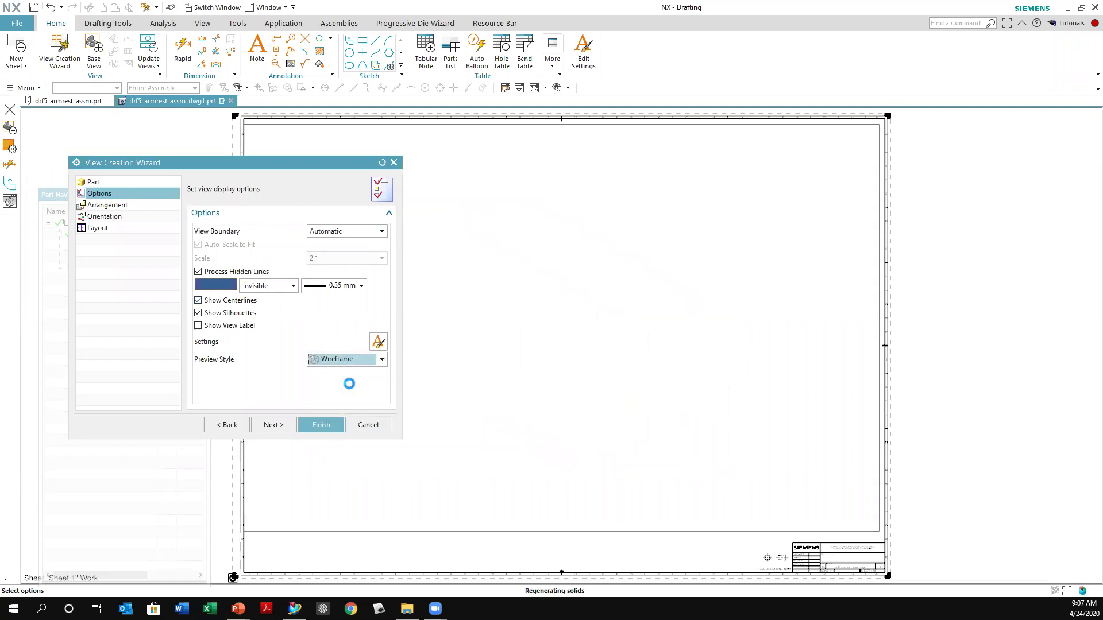
{"action": "left_click", "coordinate": [382, 360]}
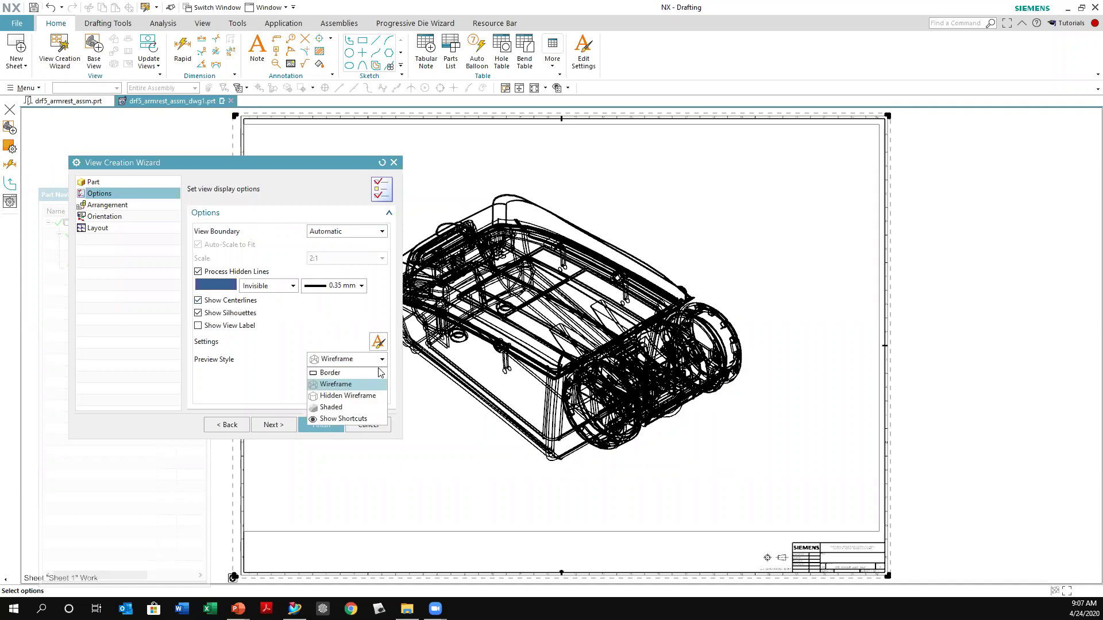
{"action": "left_click", "coordinate": [341, 396]}
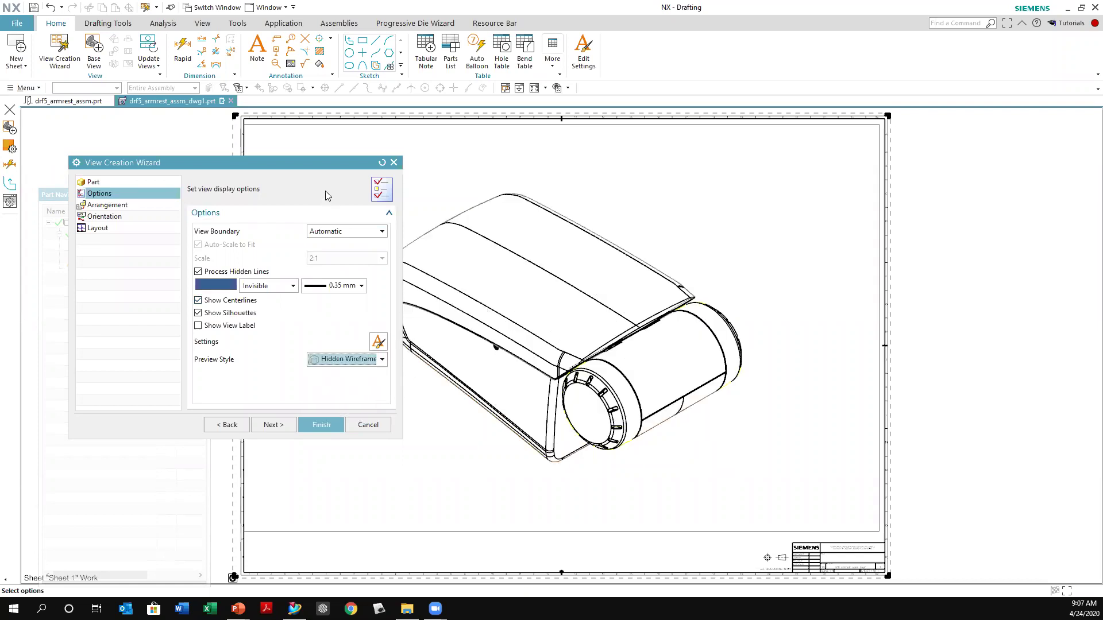
Step: Keep the closed arrangement for the views and set the parent view's orientation to Front
{"action": "left_click_drag", "start_coordinate": [303, 163], "coordinate": [255, 103]}
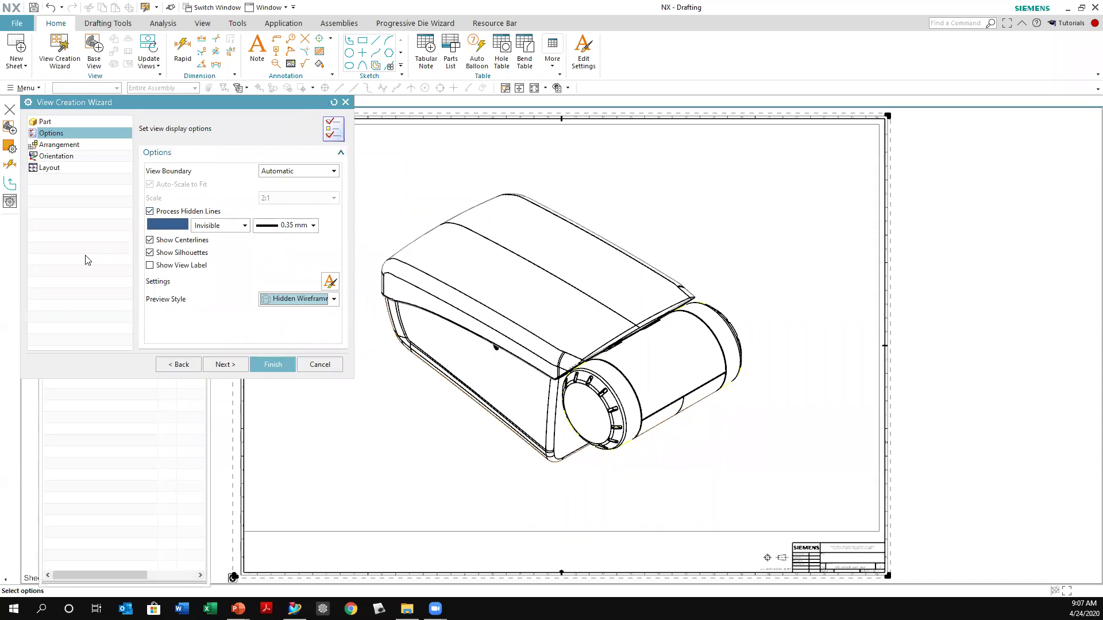
{"action": "left_click", "coordinate": [58, 146]}
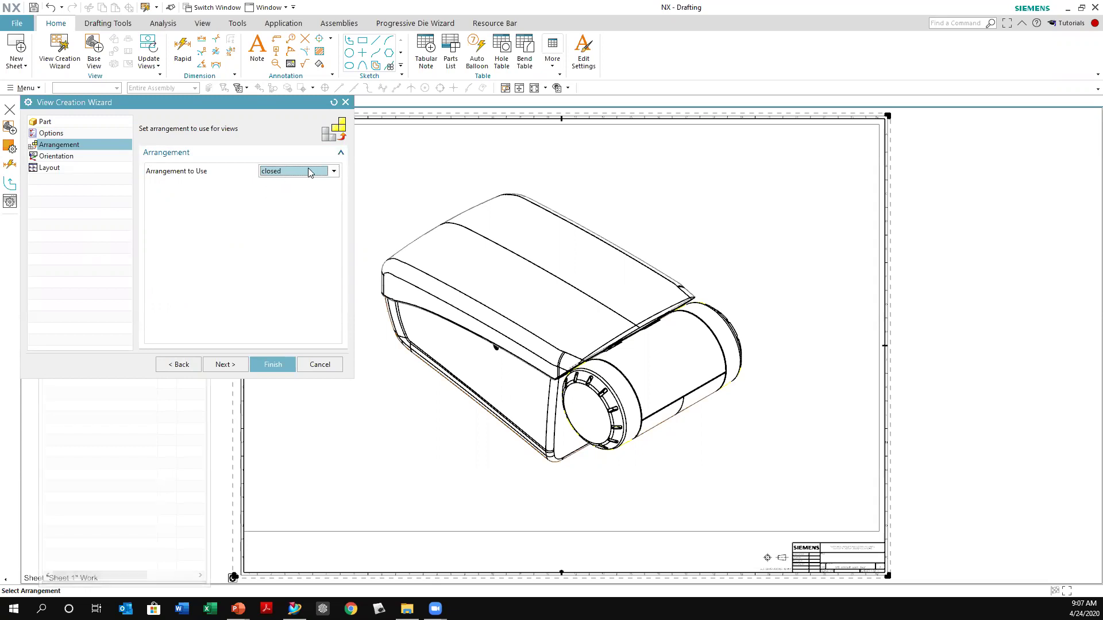
{"action": "left_click", "coordinate": [58, 157]}
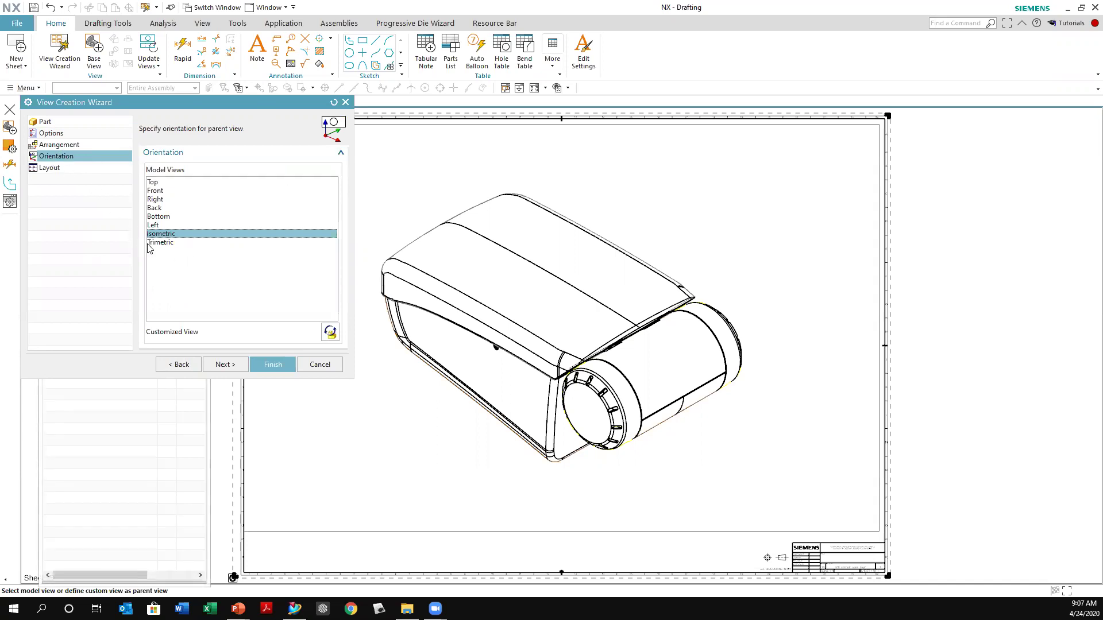
{"action": "left_click", "coordinate": [160, 191]}
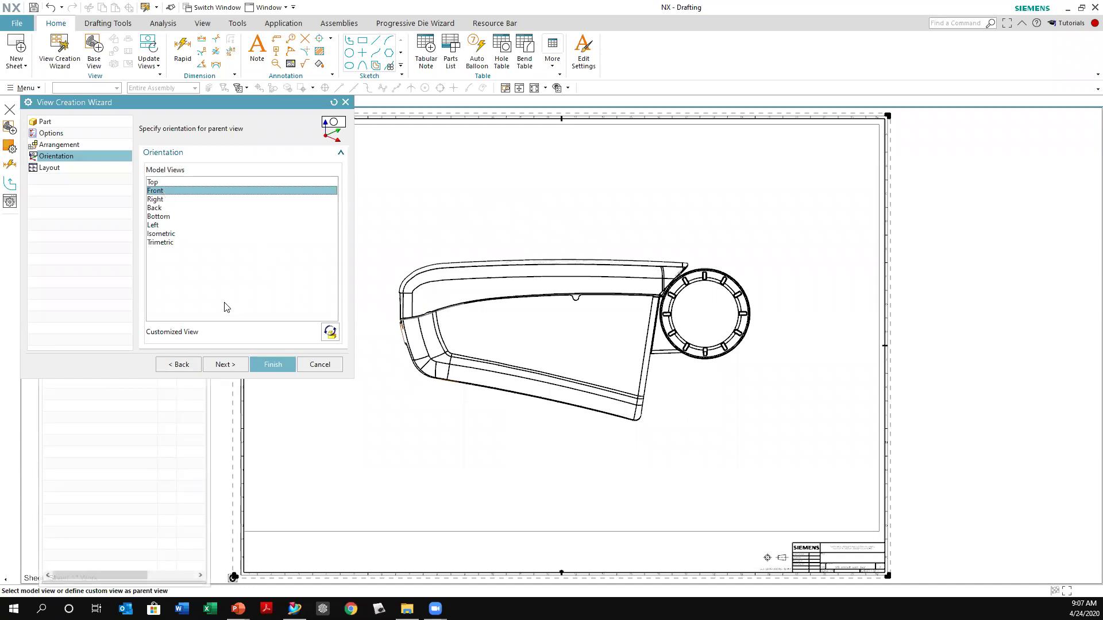
Step: Add the projected top, right and isometric views to the layout with automatic placement and create the views
{"action": "left_click", "coordinate": [56, 170]}
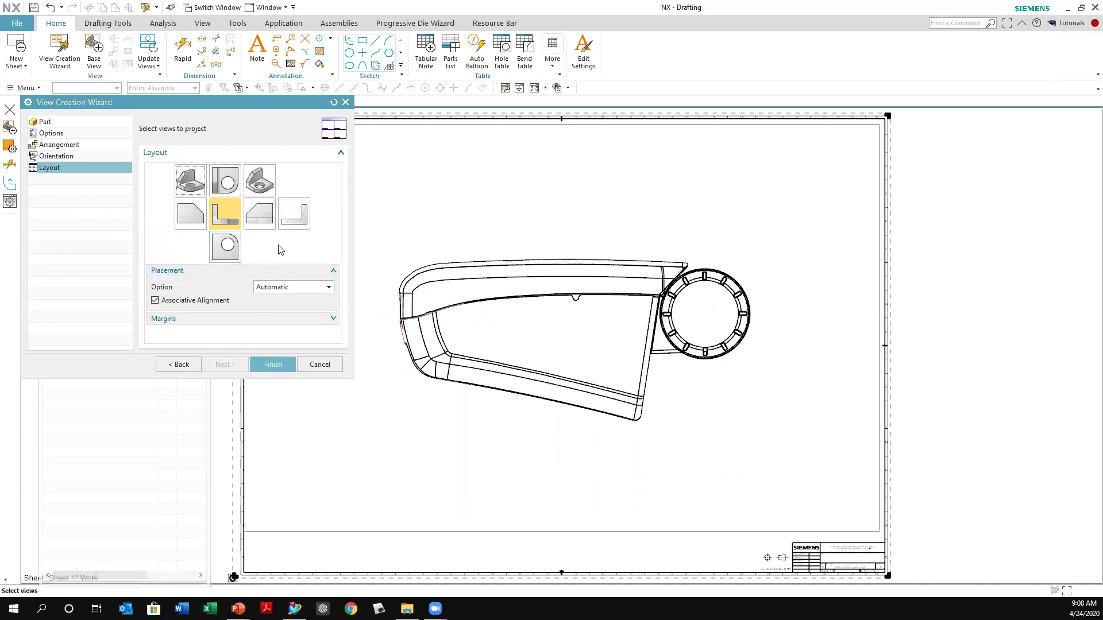
{"action": "left_click", "coordinate": [224, 181]}
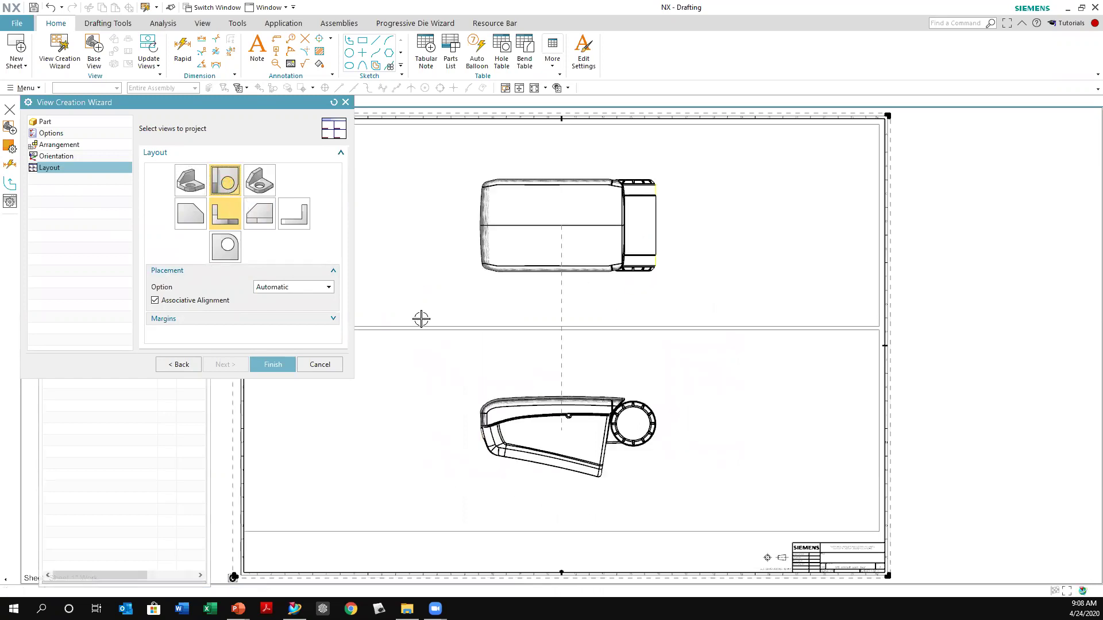
{"action": "left_click", "coordinate": [256, 191]}
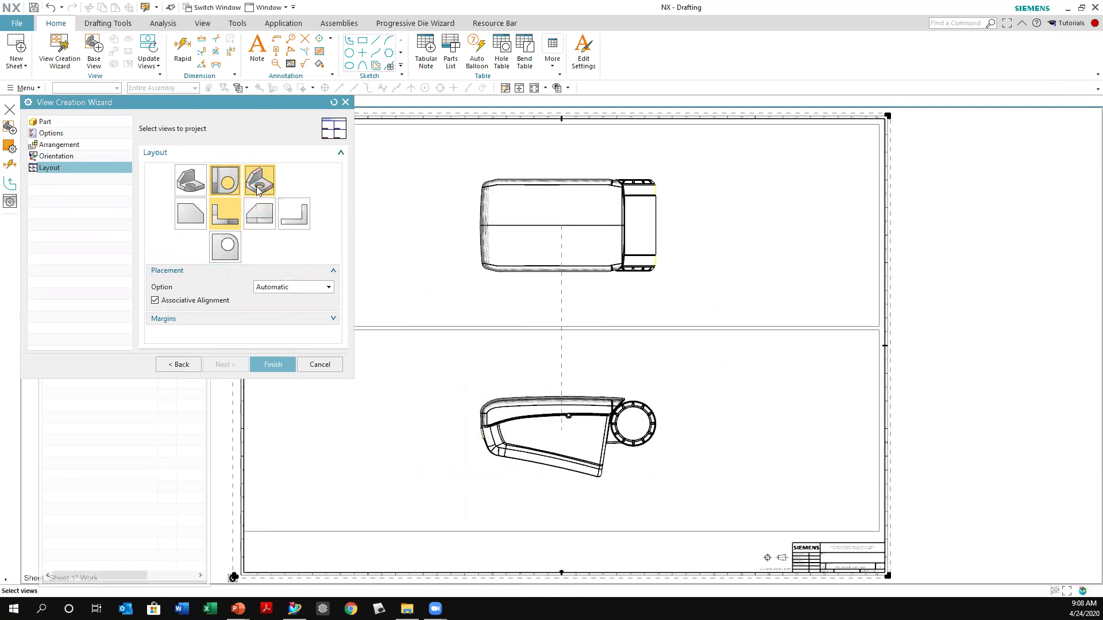
{"action": "left_click", "coordinate": [257, 220]}
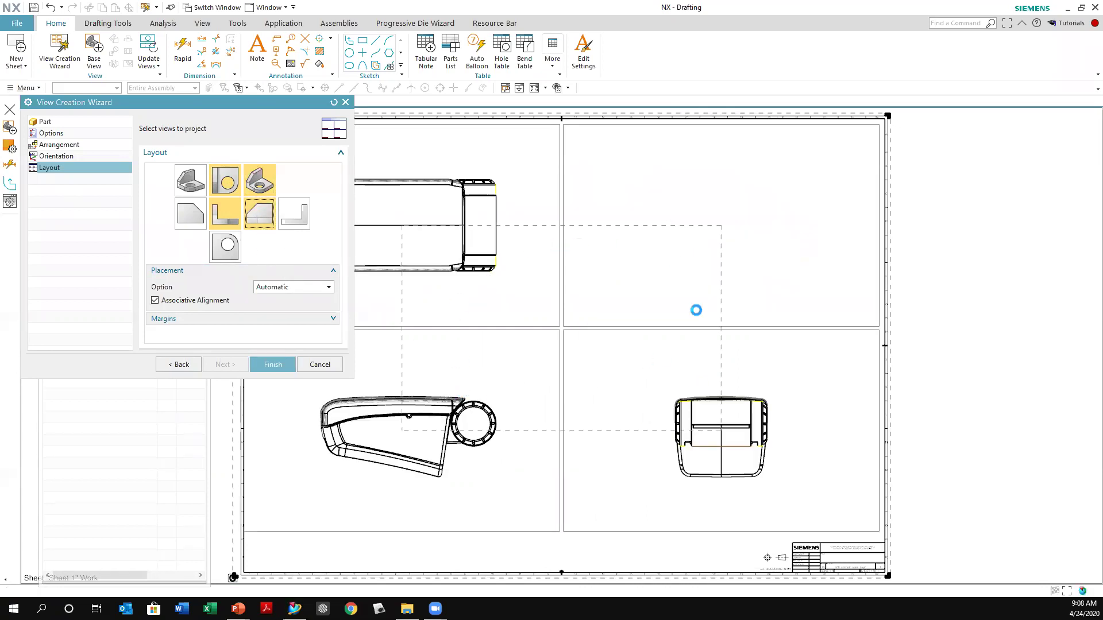
{"action": "left_click", "coordinate": [260, 187]}
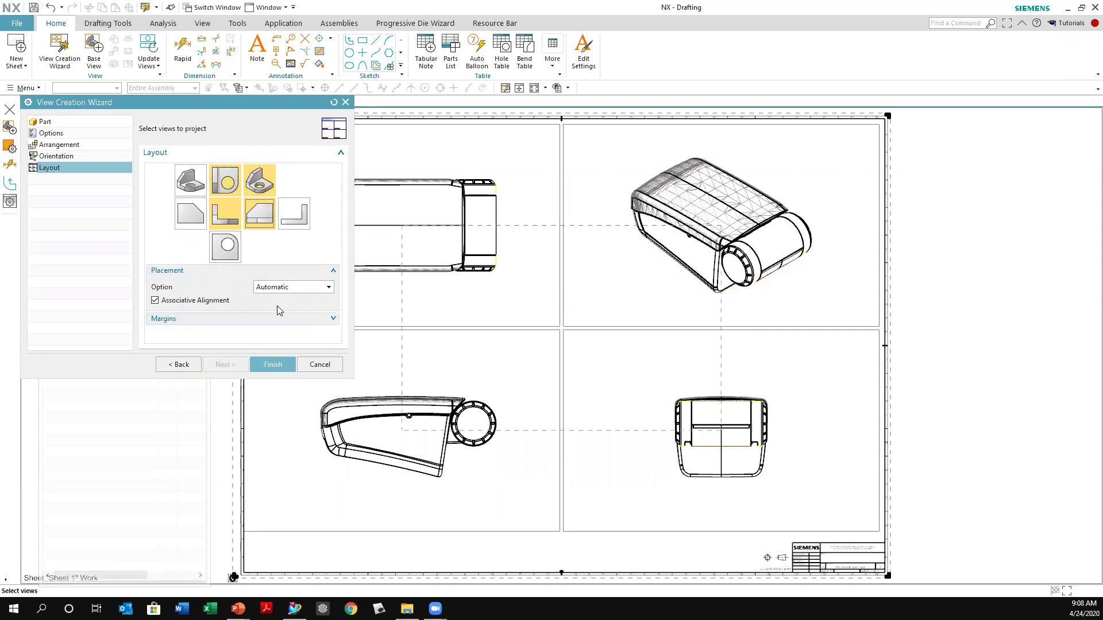
{"action": "left_click", "coordinate": [273, 366]}
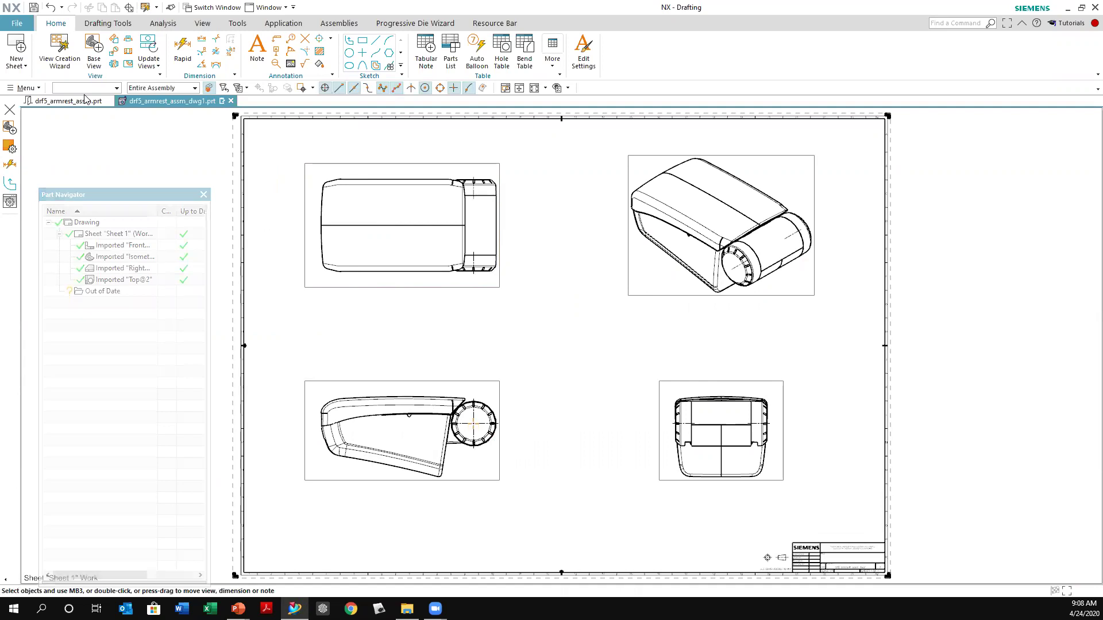
Step: Turn off the display of drawing view borders in the Drafting Preferences
{"action": "left_click", "coordinate": [17, 26]}
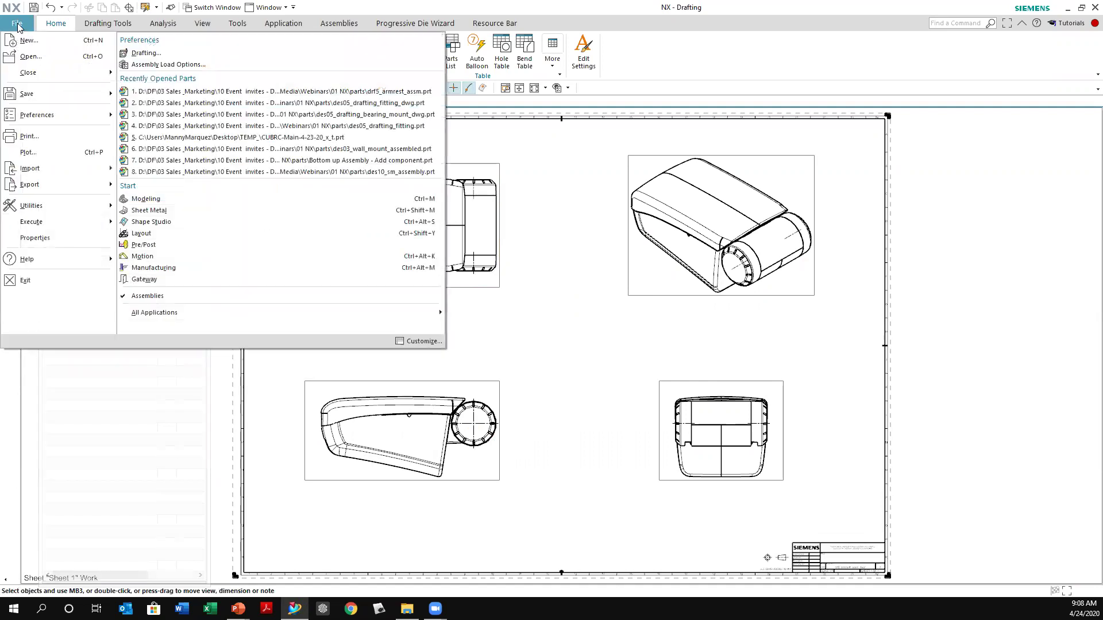
{"action": "mouse_move", "coordinate": [32, 118]}
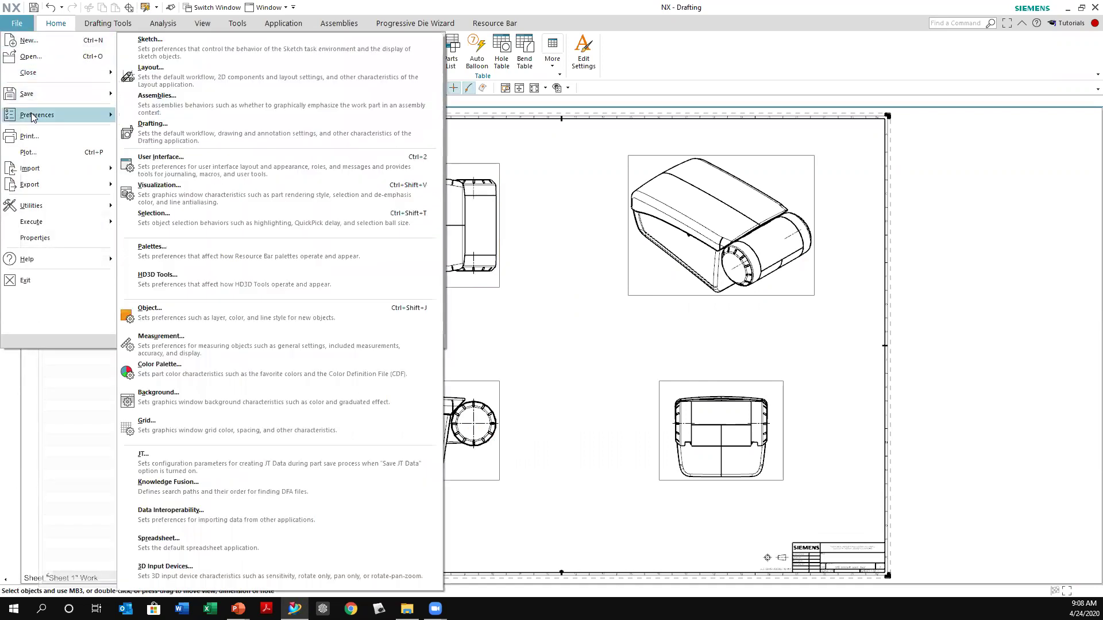
{"action": "left_click", "coordinate": [165, 136]}
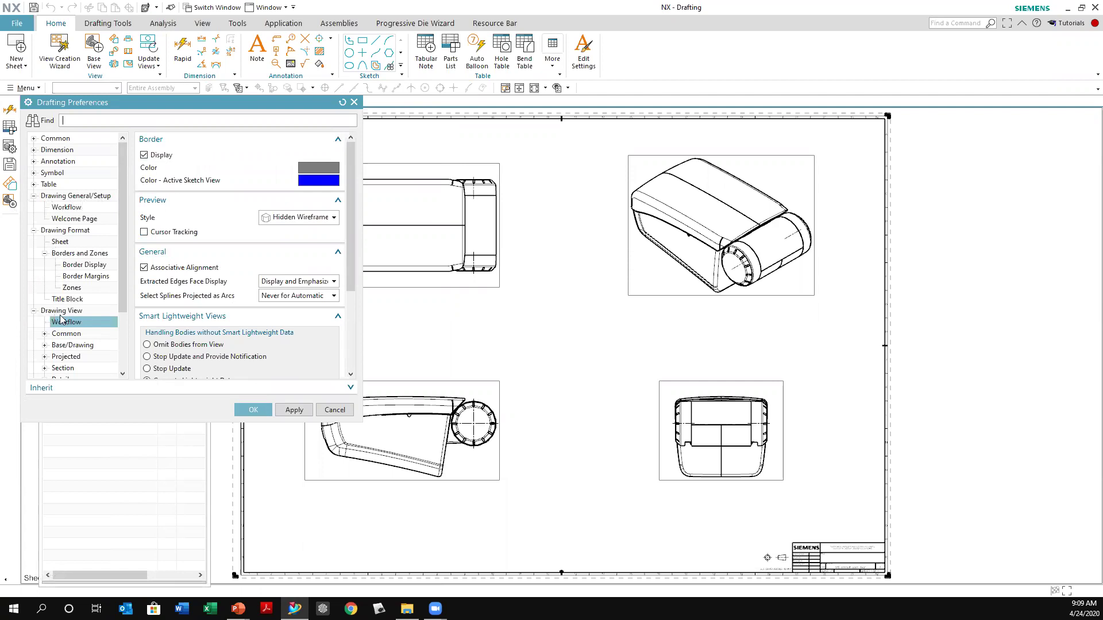
{"action": "left_click", "coordinate": [144, 155]}
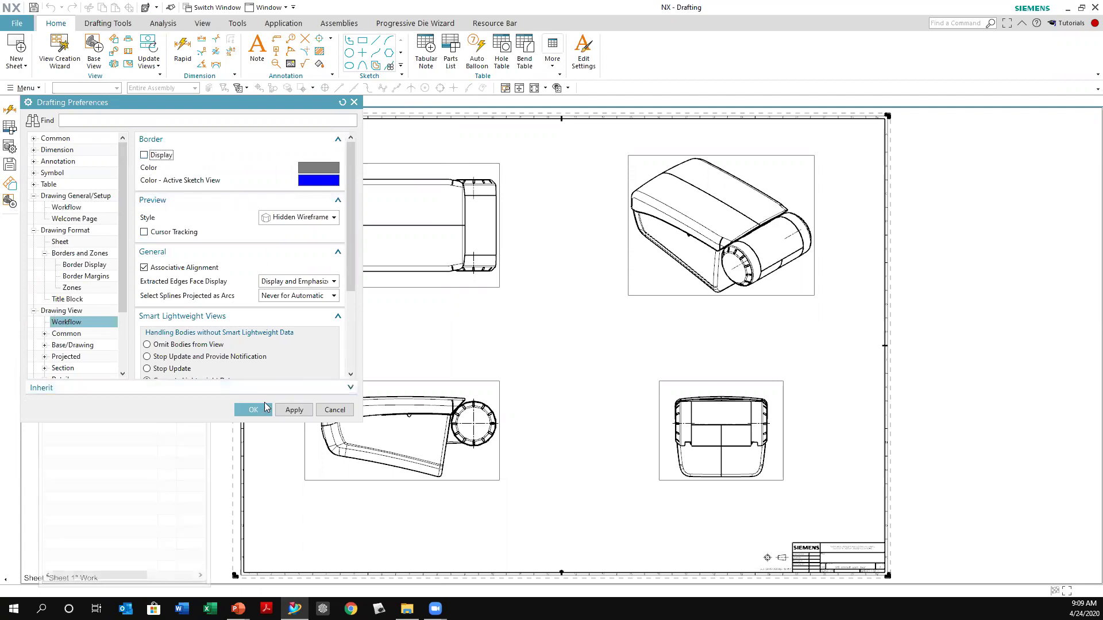
{"action": "left_click", "coordinate": [253, 411]}
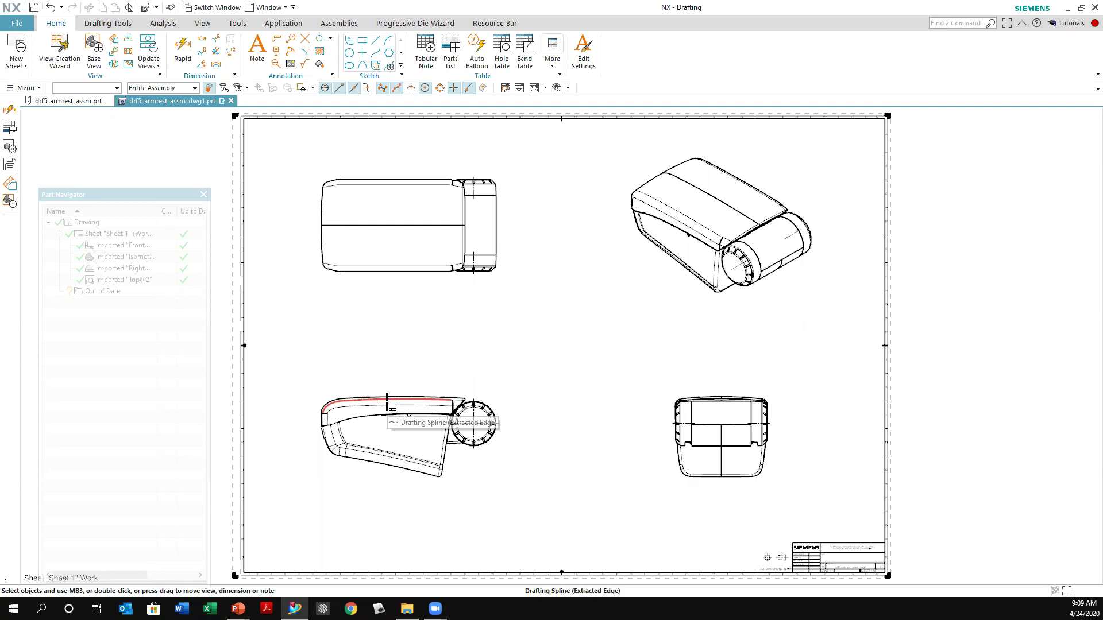
{"action": "left_click", "coordinate": [451, 263]}
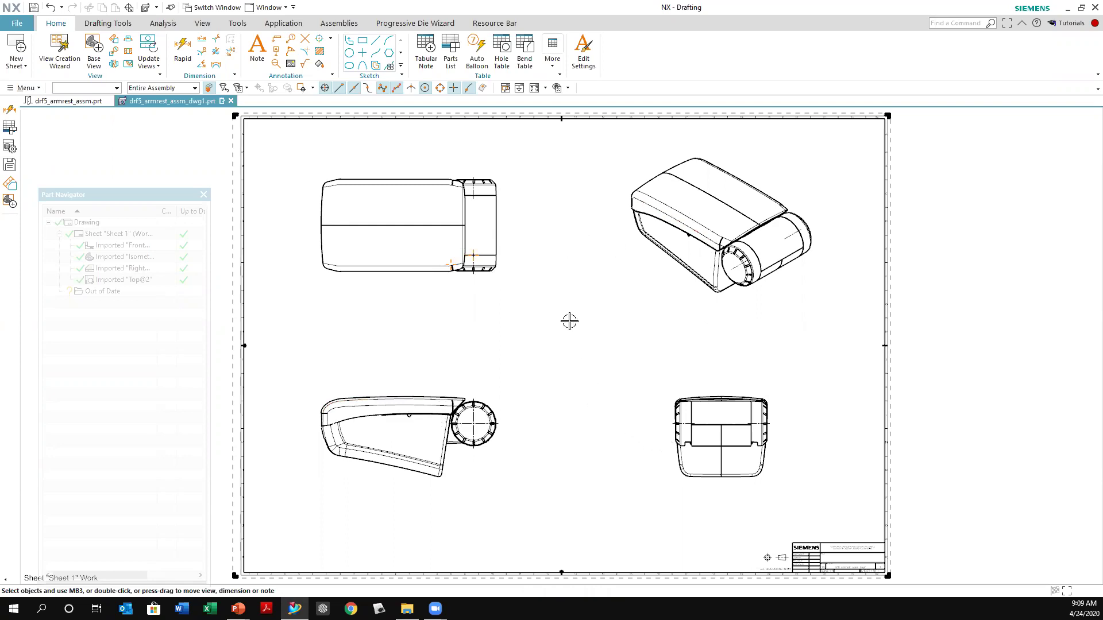
{"action": "key", "text": "Escape"}
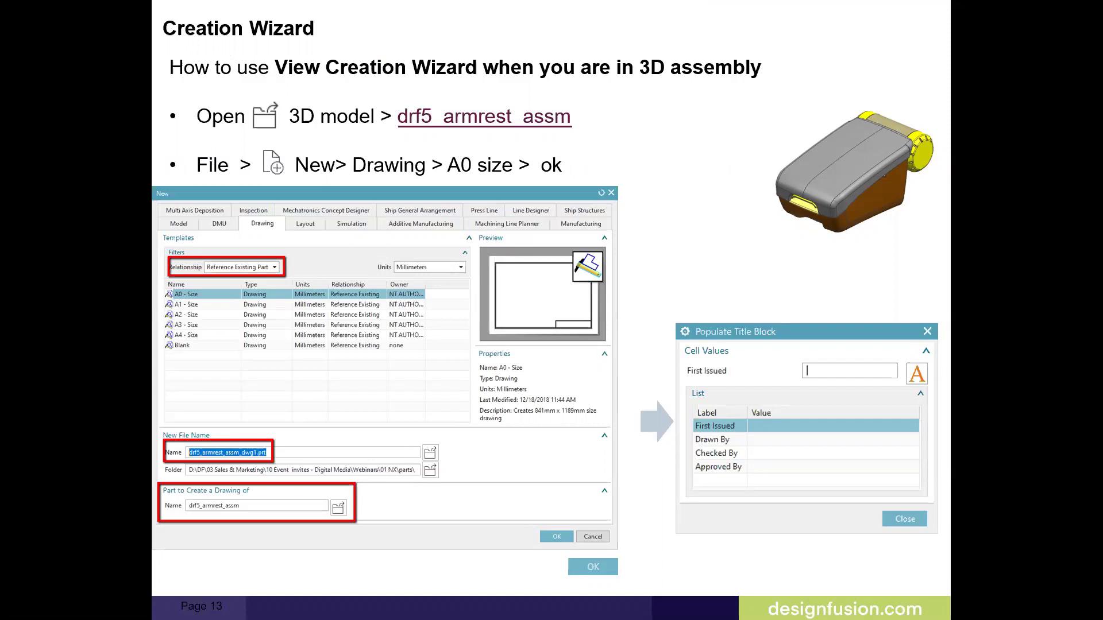
{"action": "key", "text": "Right"}
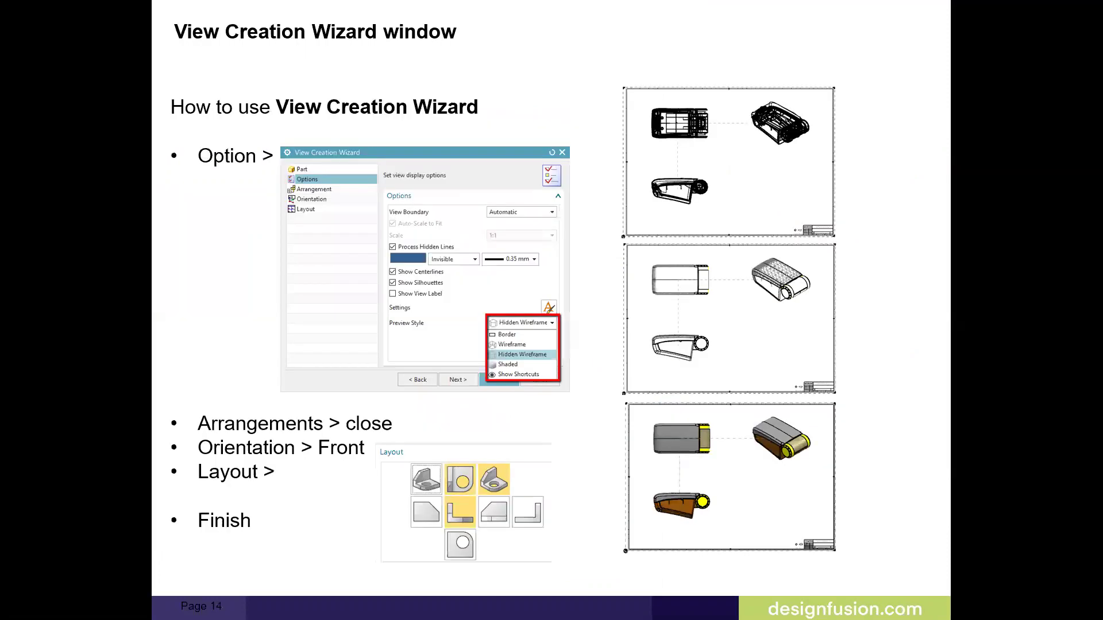
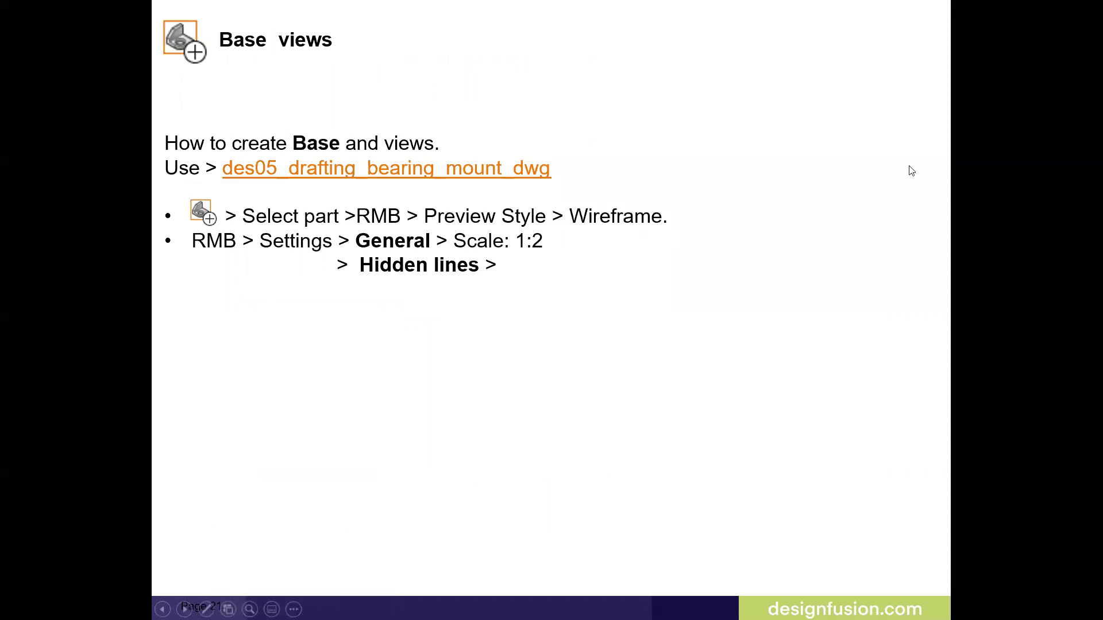
{"action": "left_click", "coordinate": [396, 173]}
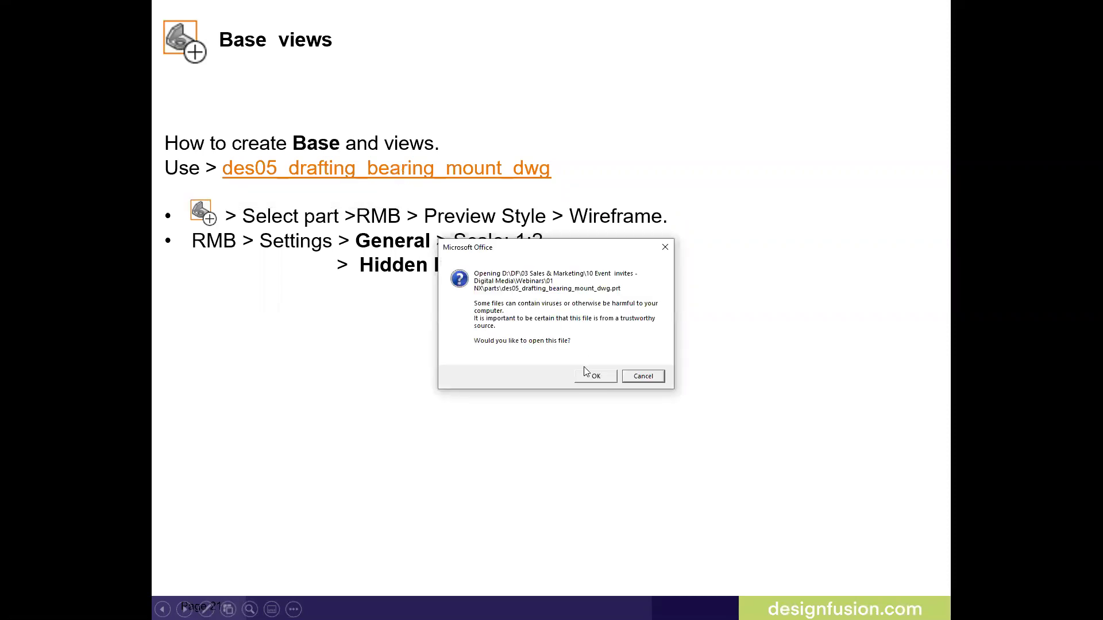
{"action": "left_click", "coordinate": [584, 375]}
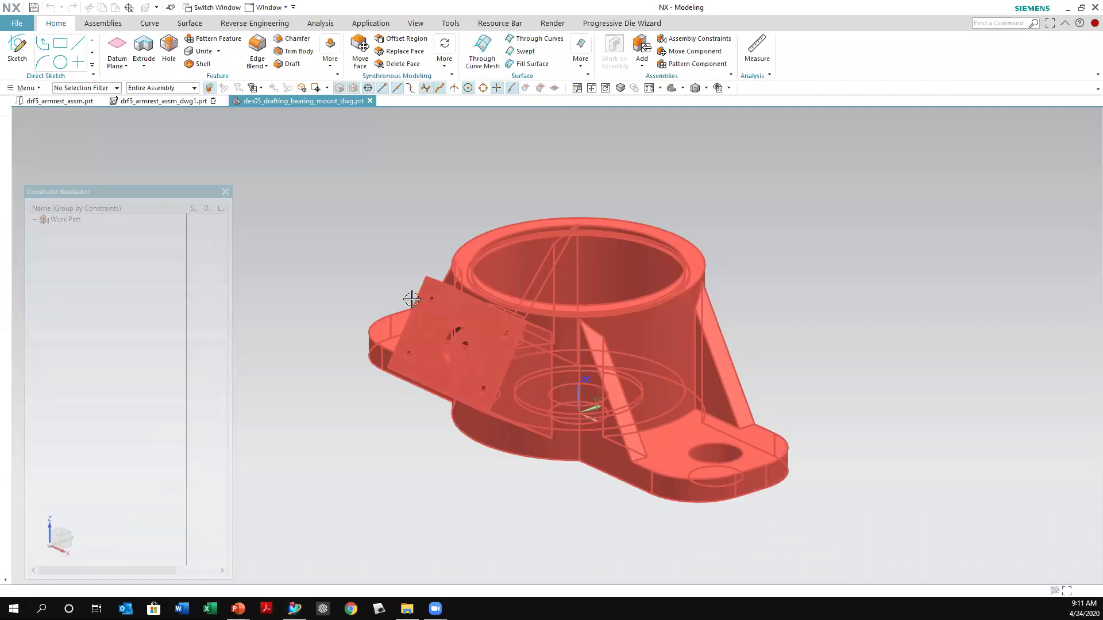
{"action": "left_click", "coordinate": [370, 101]}
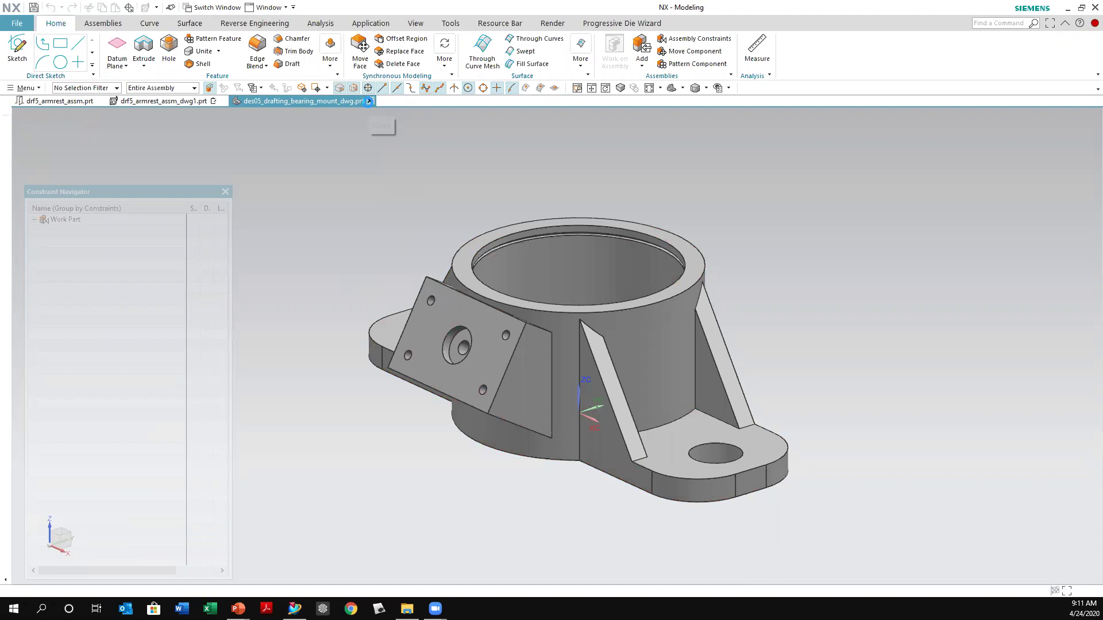
{"action": "left_click", "coordinate": [551, 318]}
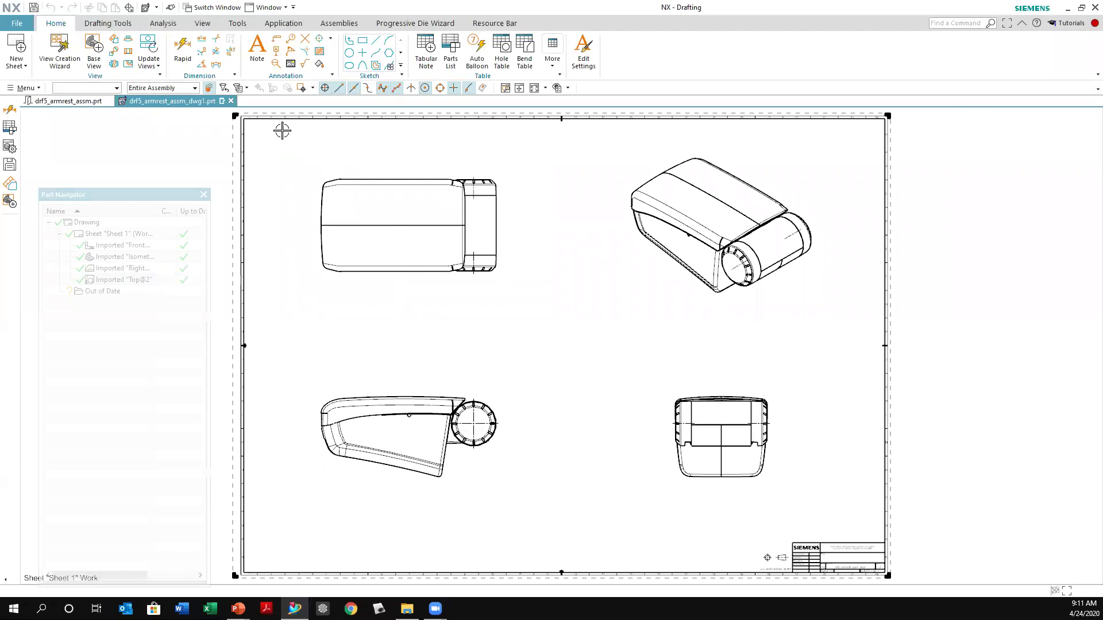
Step: Close the drf5_armrest_assm_dwg1 drawing together with its components
{"action": "left_click", "coordinate": [231, 101]}
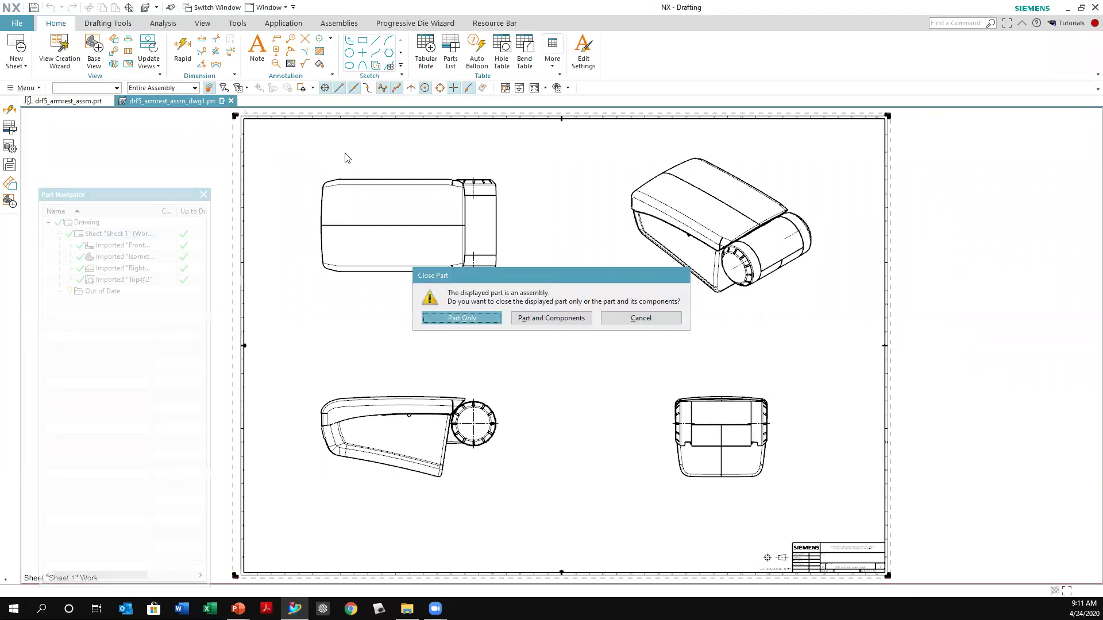
{"action": "left_click", "coordinate": [523, 328]}
{"action": "left_click", "coordinate": [538, 323]}
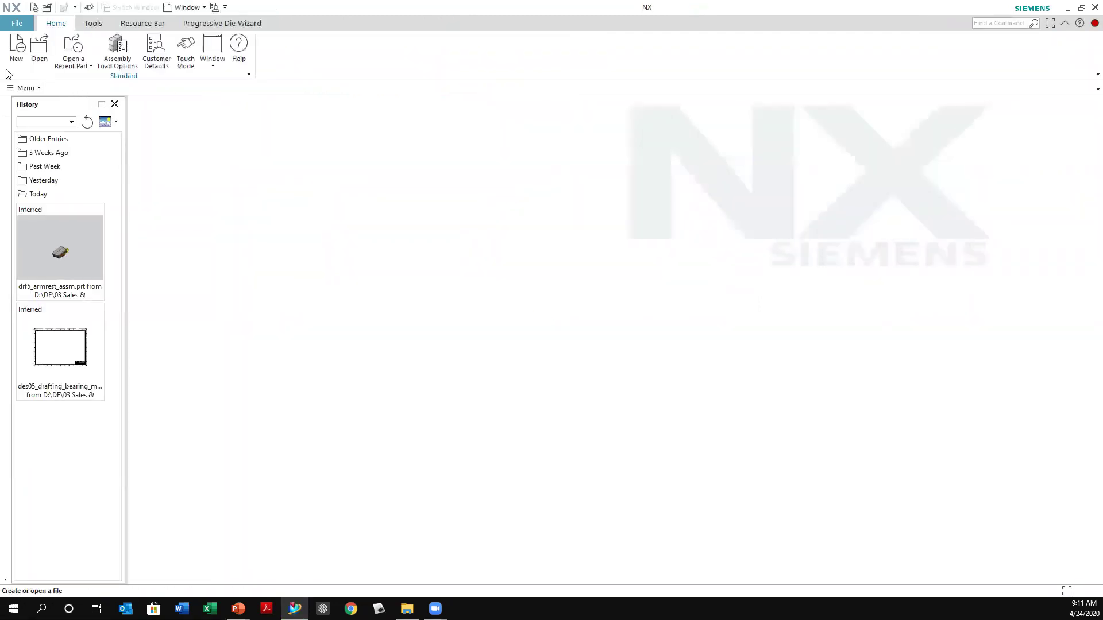
Step: Create a stand-alone A0 drawing in millimetres named dwg1.prt and leave its title block values empty
{"action": "left_click", "coordinate": [16, 51]}
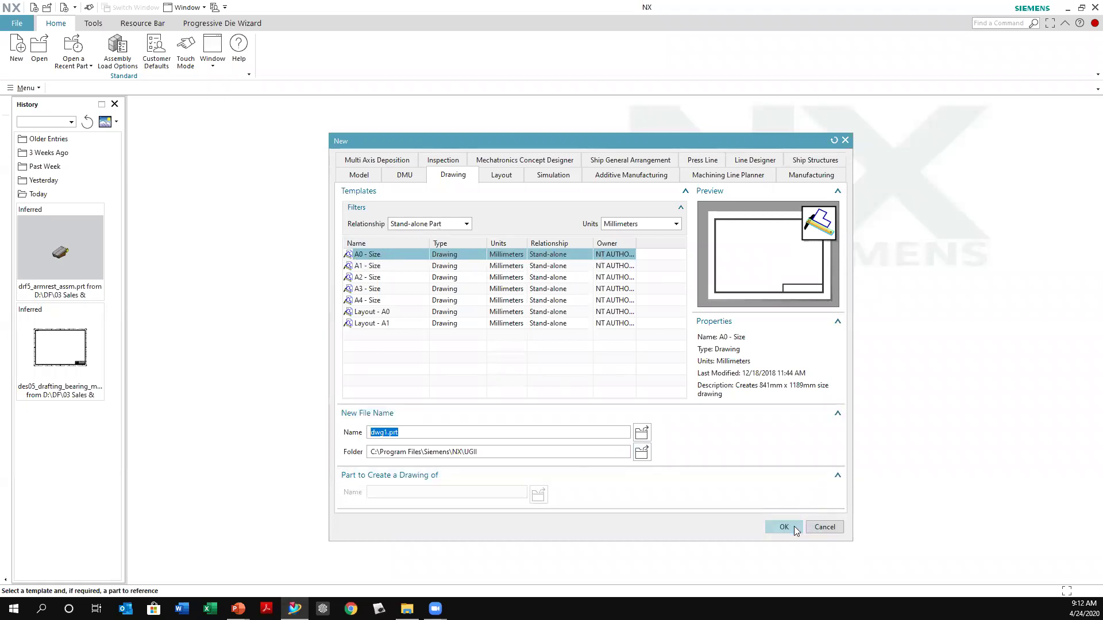
{"action": "left_click", "coordinate": [772, 526]}
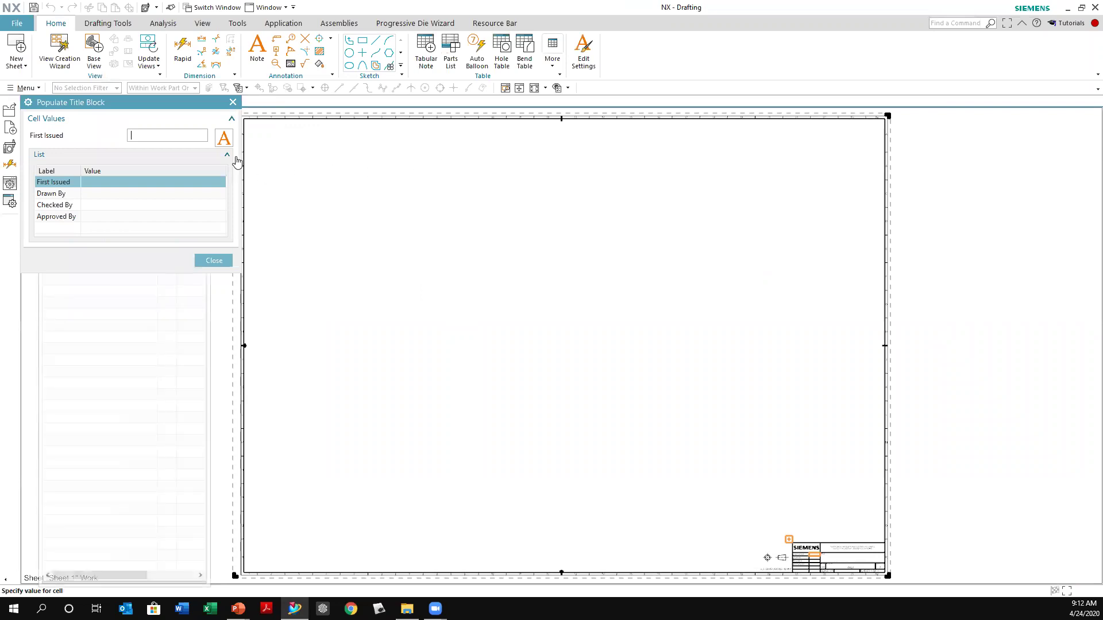
{"action": "left_click", "coordinate": [214, 259]}
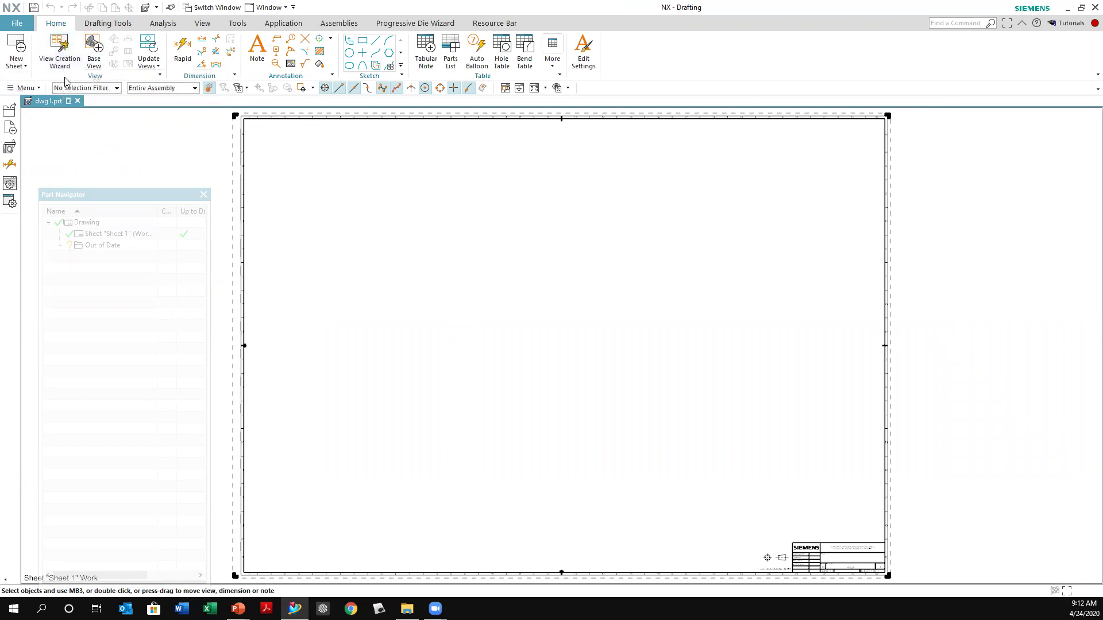
Step: Start a base view, accept adding a model file to the drawing, and browse to the Extreme SSD (D:) drive
{"action": "left_click", "coordinate": [95, 49]}
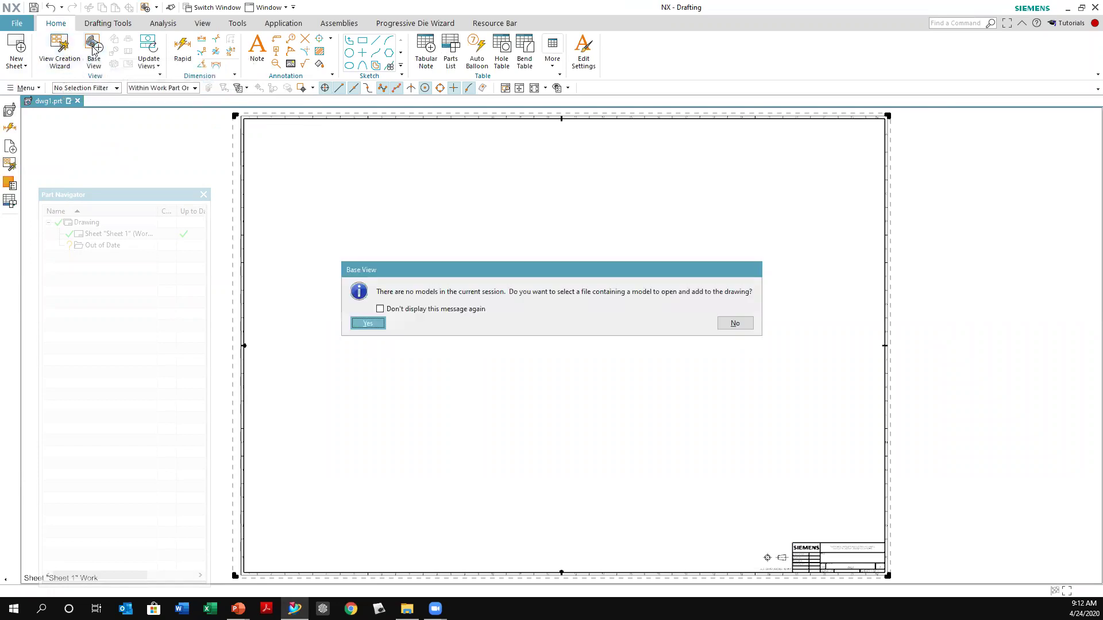
{"action": "left_click", "coordinate": [383, 324]}
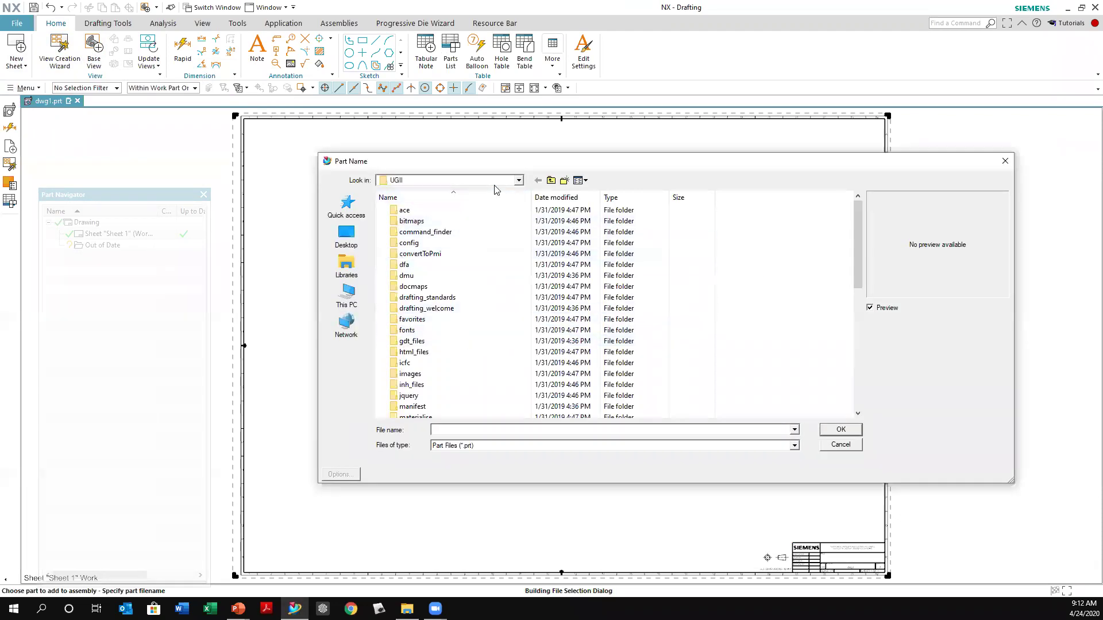
{"action": "left_click", "coordinate": [519, 181]}
{"action": "scroll", "coordinate": [453, 264], "scroll_direction": "up", "scroll_amount": 2}
{"action": "left_click", "coordinate": [424, 256]}
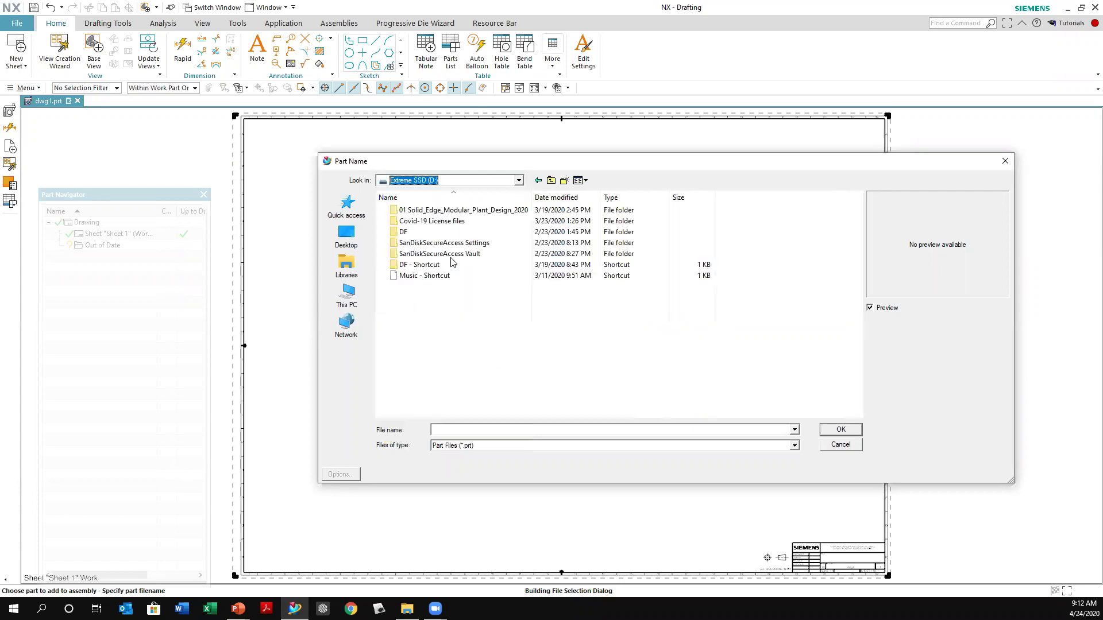
Step: Browse to the parts folder through DF, 03 Sales & Marketing, 10 Event invites - Digital Media, Webinars and 01 NX
{"action": "double_click", "coordinate": [417, 236]}
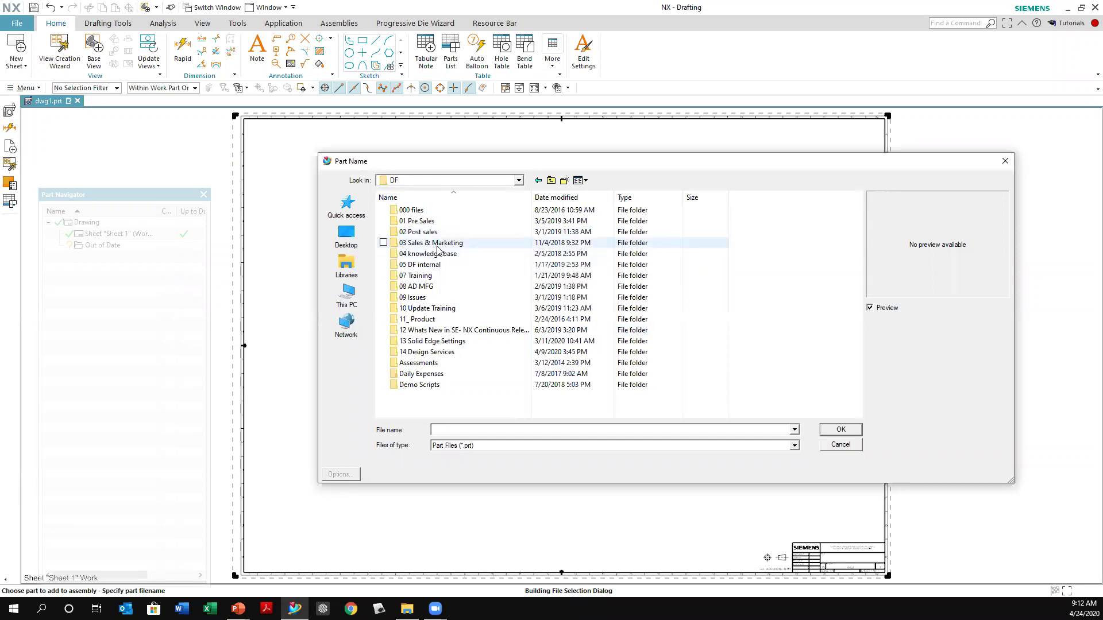
{"action": "double_click", "coordinate": [438, 247]}
{"action": "left_click", "coordinate": [442, 323]}
{"action": "left_click", "coordinate": [426, 321]}
{"action": "double_click", "coordinate": [425, 323]}
{"action": "left_click", "coordinate": [417, 344]}
{"action": "double_click", "coordinate": [406, 322]}
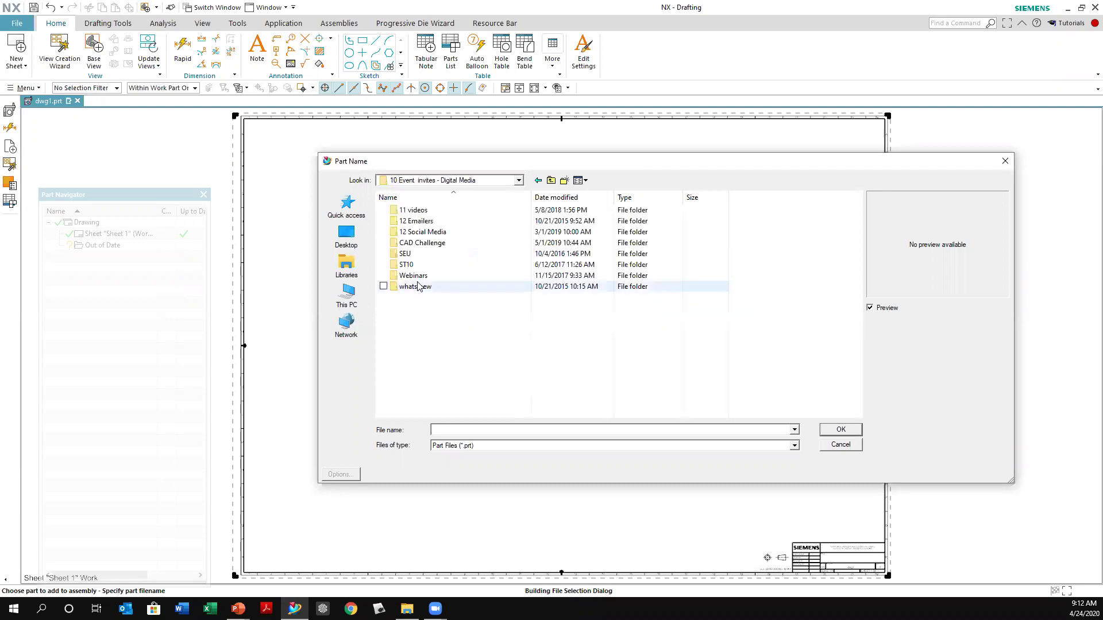
{"action": "double_click", "coordinate": [415, 277]}
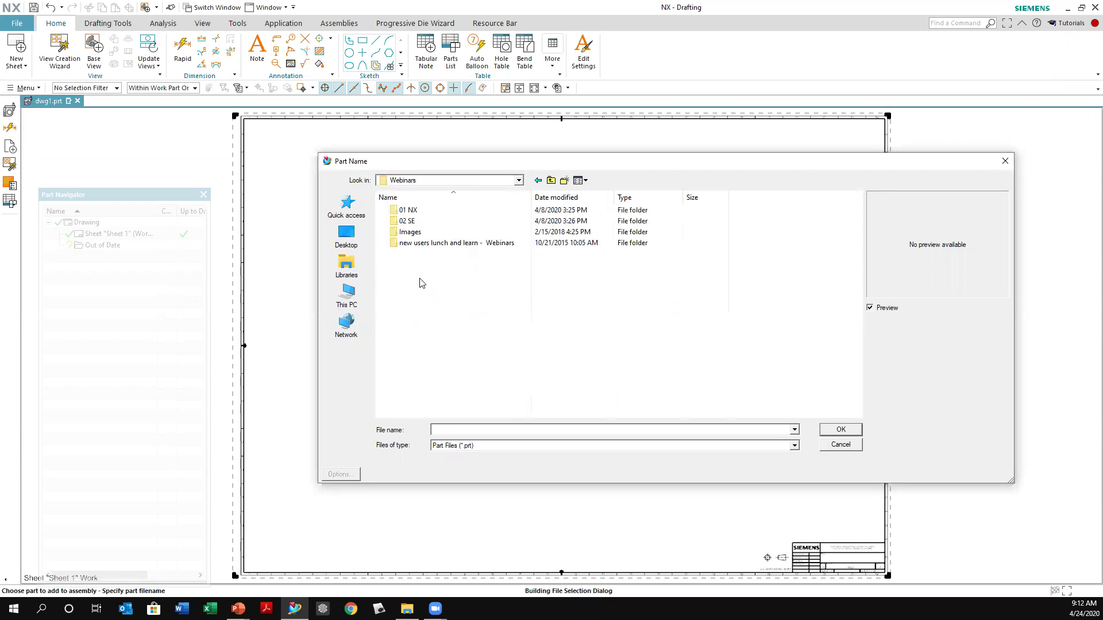
{"action": "double_click", "coordinate": [409, 210]}
{"action": "left_click", "coordinate": [423, 229]}
{"action": "double_click", "coordinate": [421, 229]}
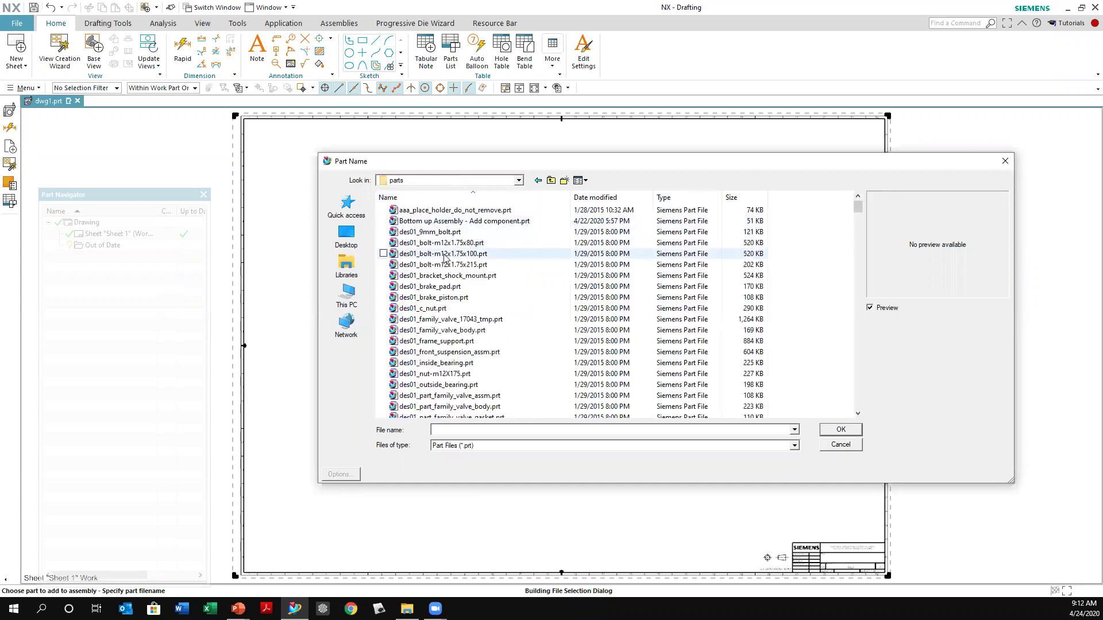
Step: Load des05_drafting_bearing_mount_dwg.prt as the model for the base view
{"action": "scroll", "coordinate": [438, 264], "scroll_direction": "down", "scroll_amount": 3}
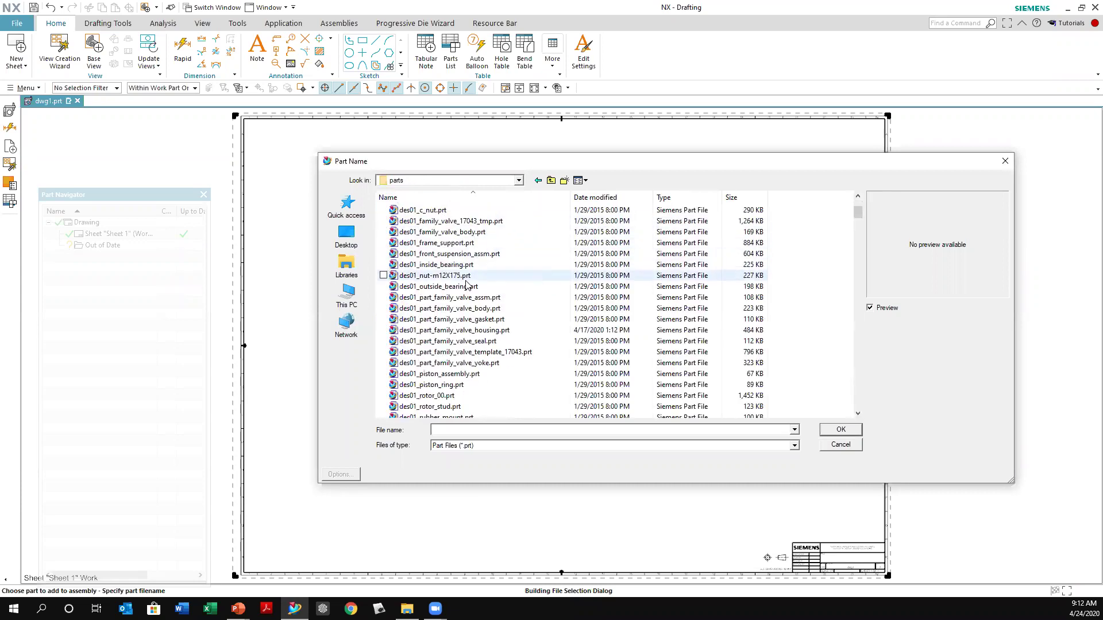
{"action": "scroll", "coordinate": [463, 288], "scroll_direction": "down", "scroll_amount": 6}
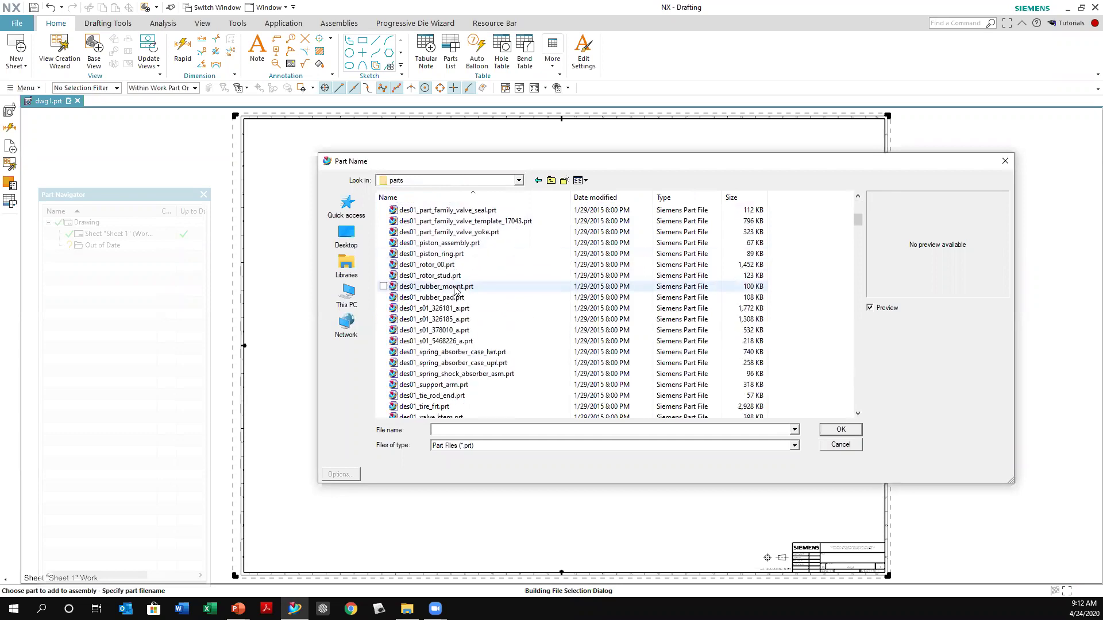
{"action": "scroll", "coordinate": [472, 310], "scroll_direction": "down", "scroll_amount": 3}
{"action": "scroll", "coordinate": [472, 311], "scroll_direction": "down", "scroll_amount": 15}
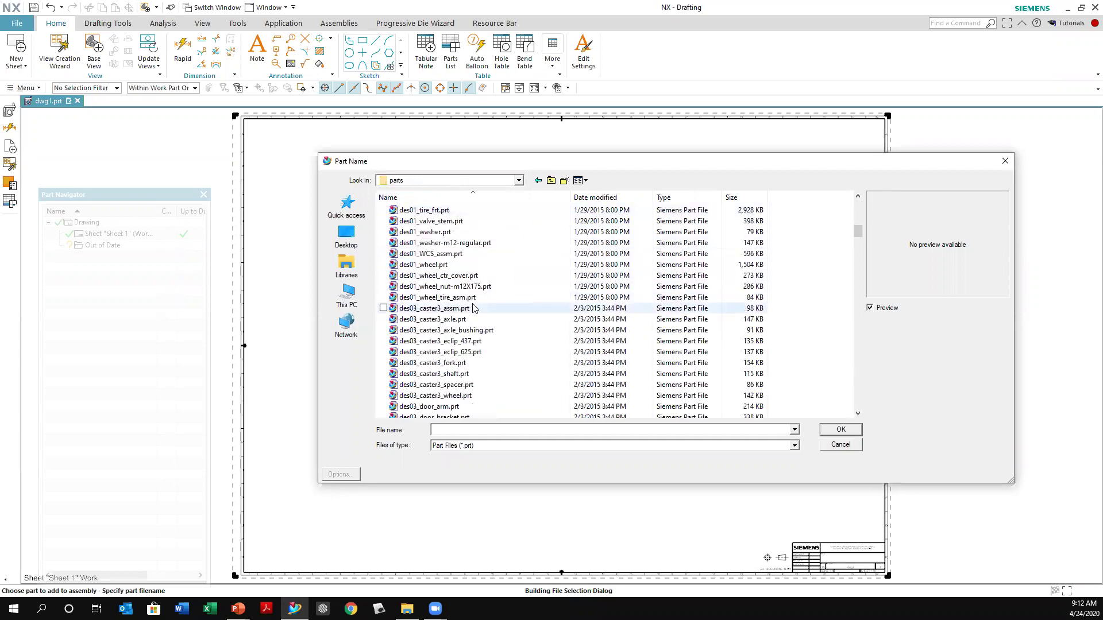
{"action": "scroll", "coordinate": [471, 304], "scroll_direction": "down", "scroll_amount": 12}
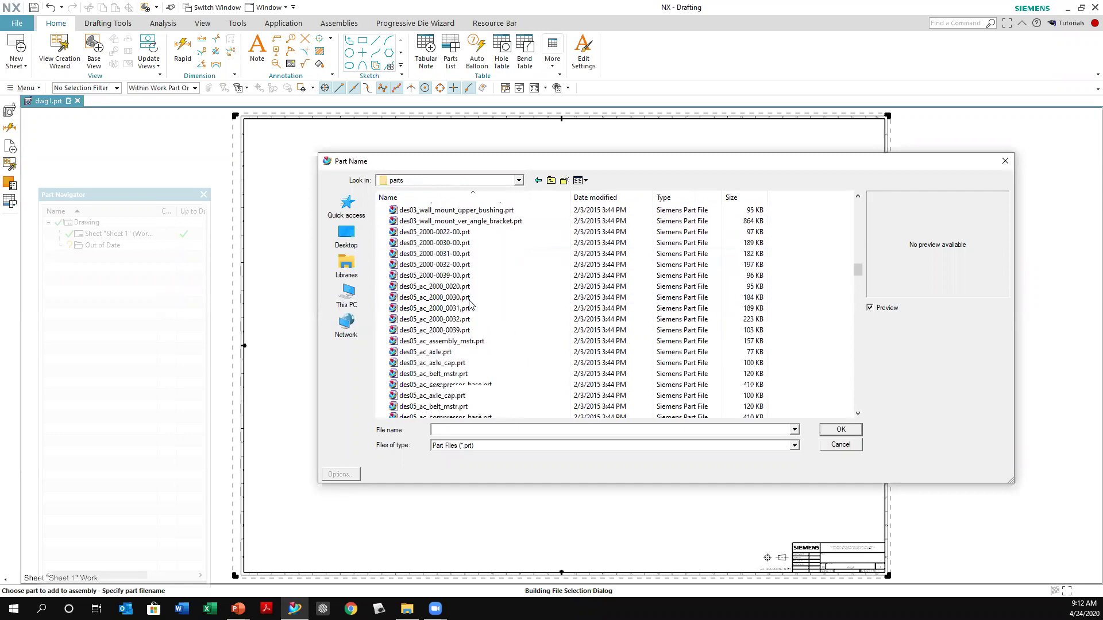
{"action": "scroll", "coordinate": [482, 311], "scroll_direction": "down", "scroll_amount": 4}
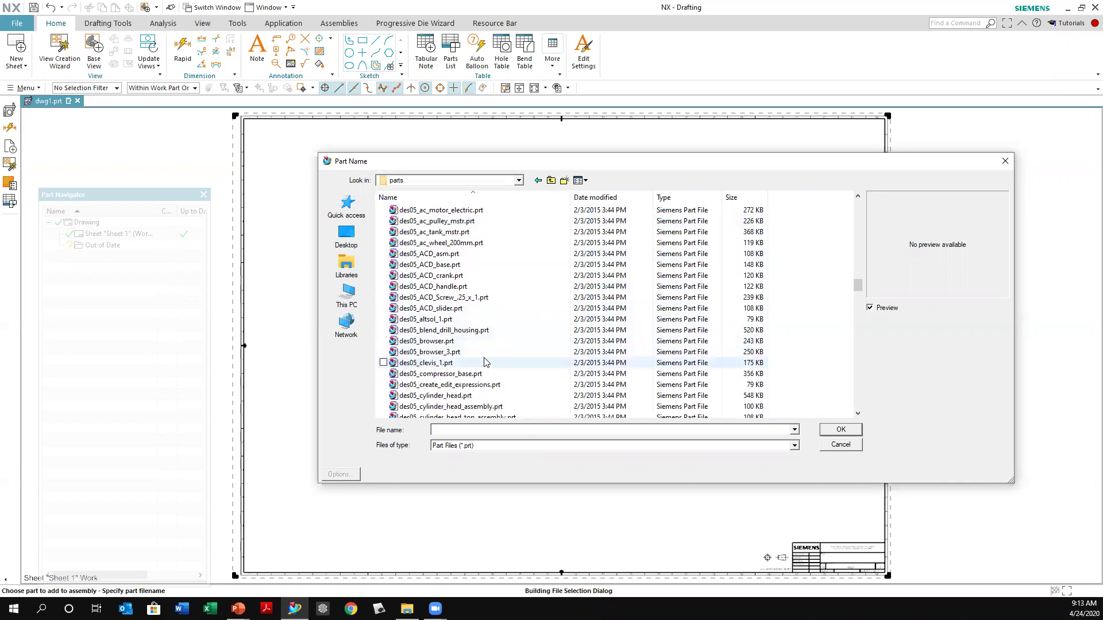
{"action": "scroll", "coordinate": [485, 359], "scroll_direction": "up", "scroll_amount": 2}
{"action": "scroll", "coordinate": [485, 358], "scroll_direction": "down", "scroll_amount": 9}
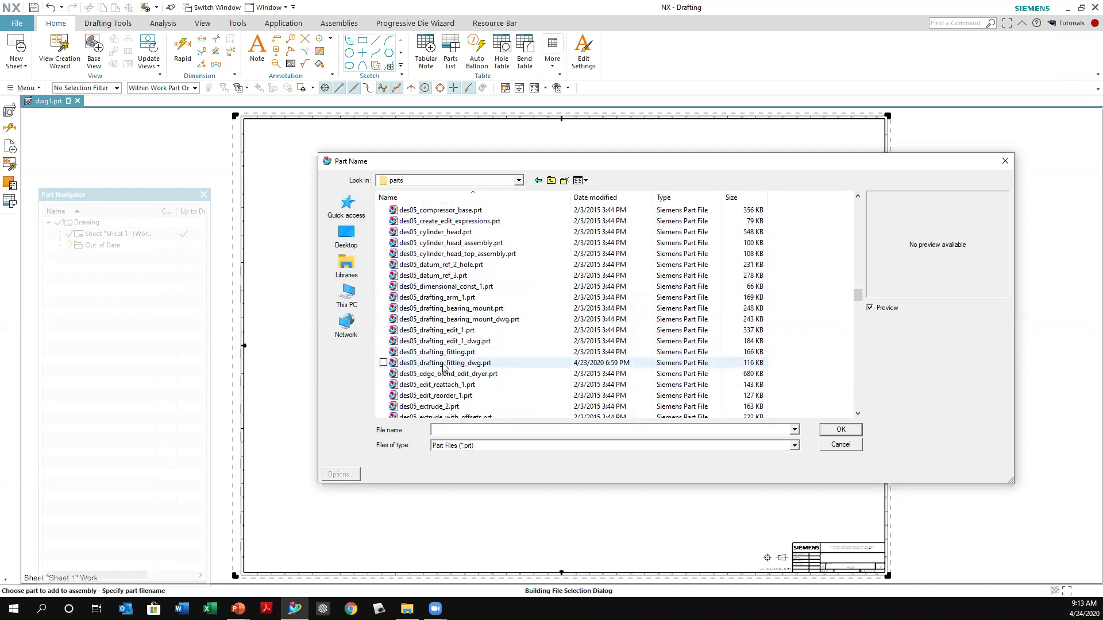
{"action": "left_click", "coordinate": [460, 321]}
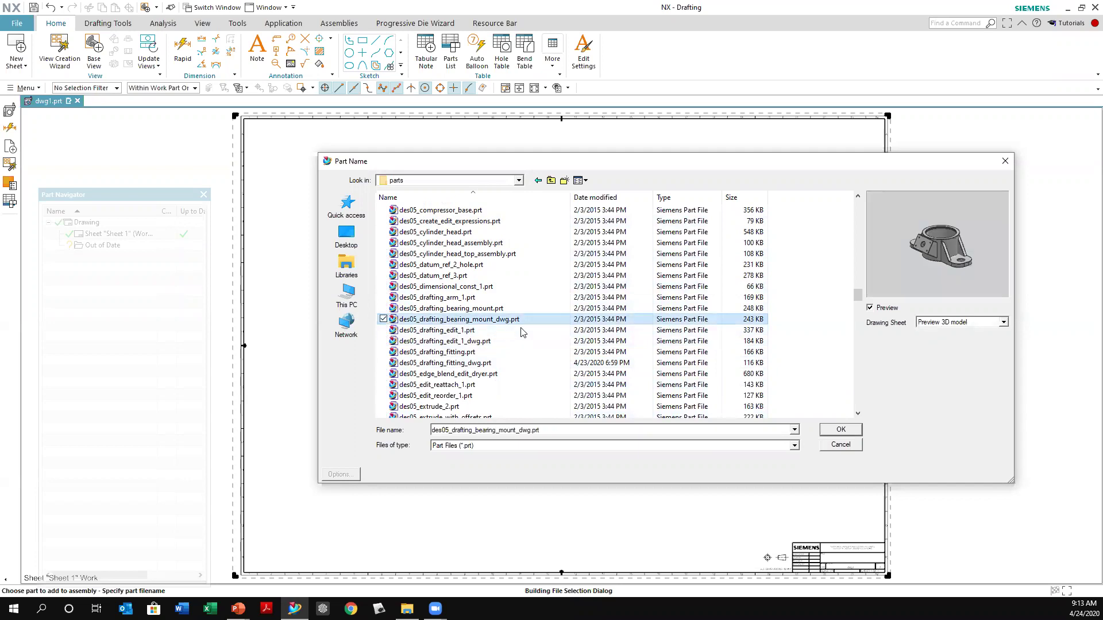
{"action": "left_click", "coordinate": [839, 431]}
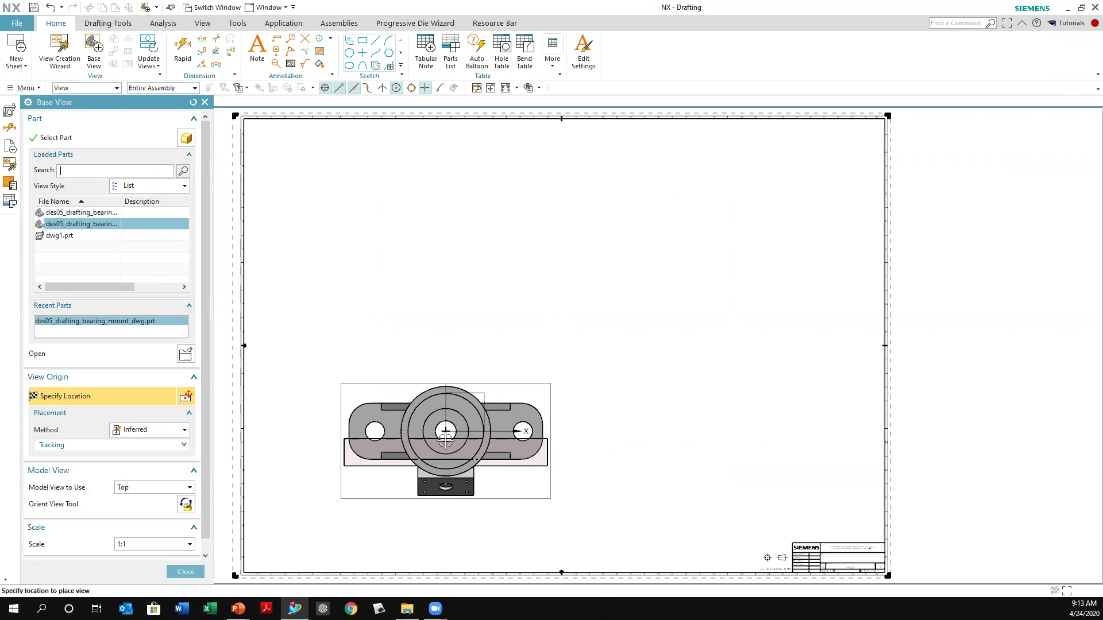
Step: Move the Base View dialog aside and set the base view's preview style to Hidden Wireframe
{"action": "left_click_drag", "start_coordinate": [162, 106], "coordinate": [322, 110]}
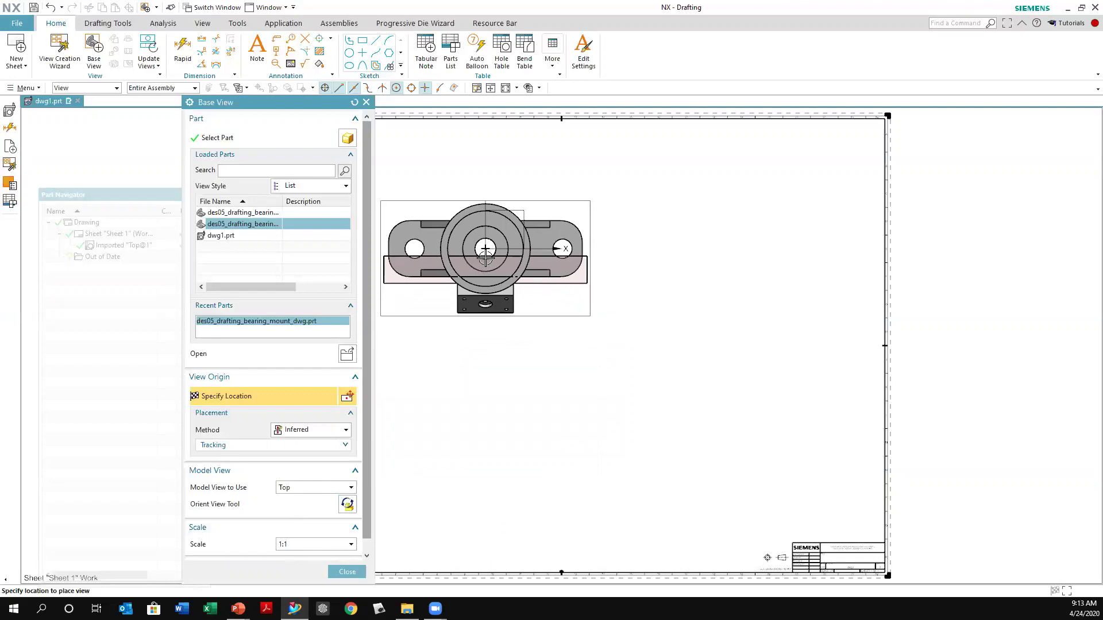
{"action": "right_click", "coordinate": [487, 262]}
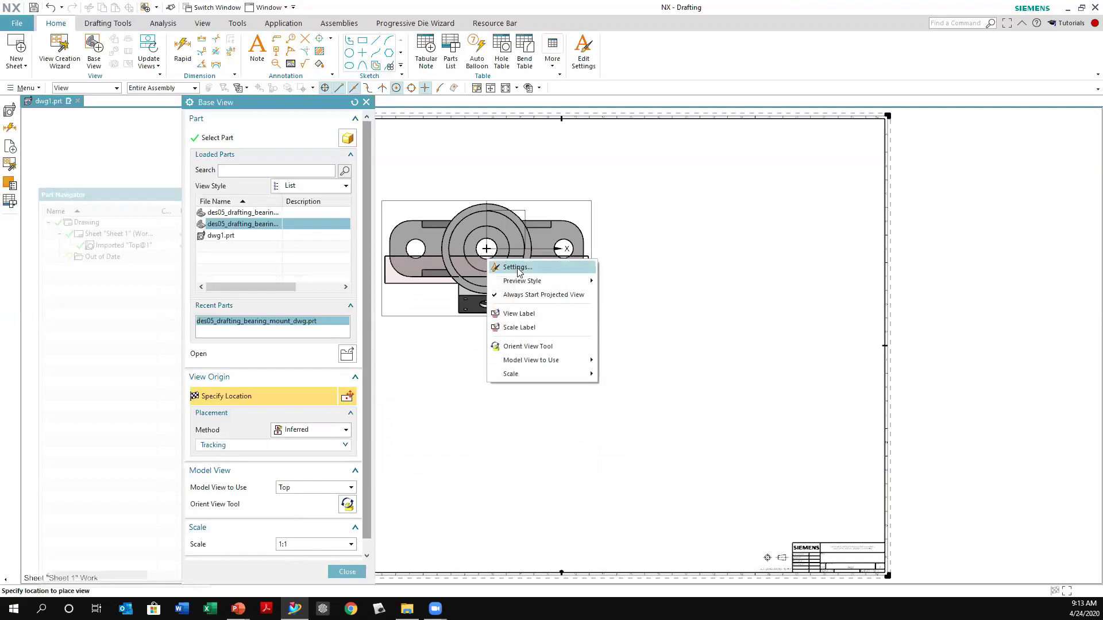
{"action": "mouse_move", "coordinate": [534, 282]}
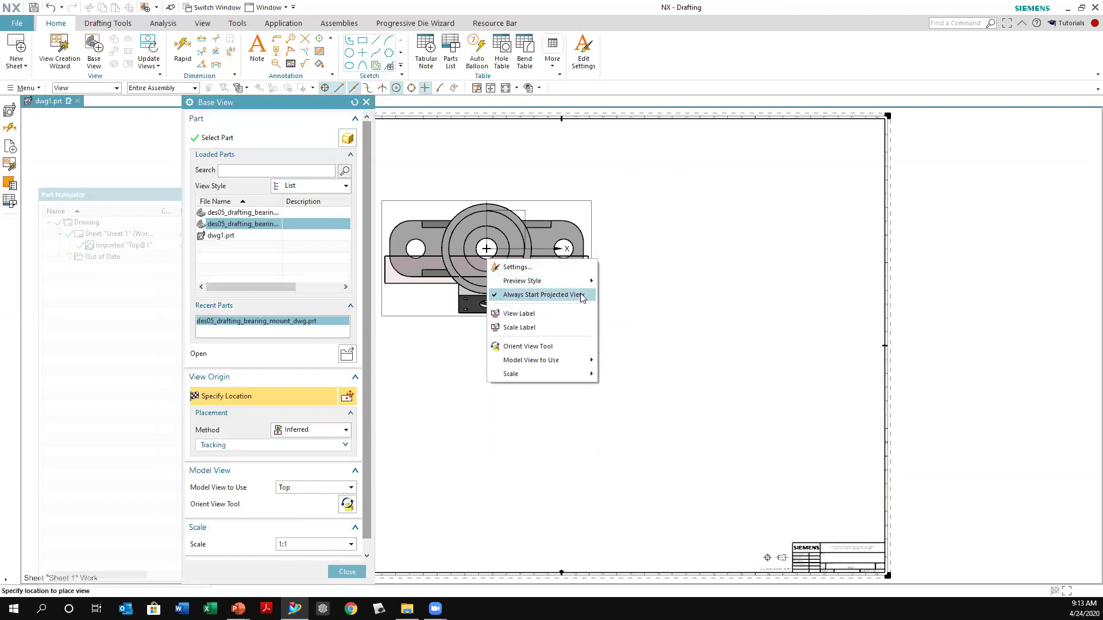
{"action": "mouse_move", "coordinate": [575, 284]}
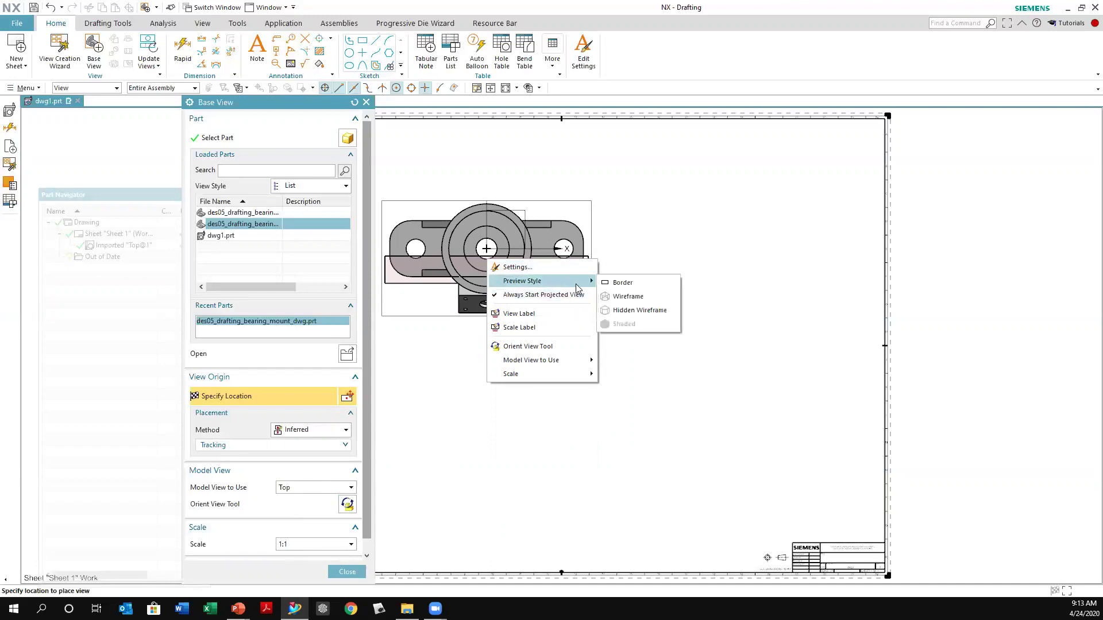
{"action": "left_click", "coordinate": [621, 311]}
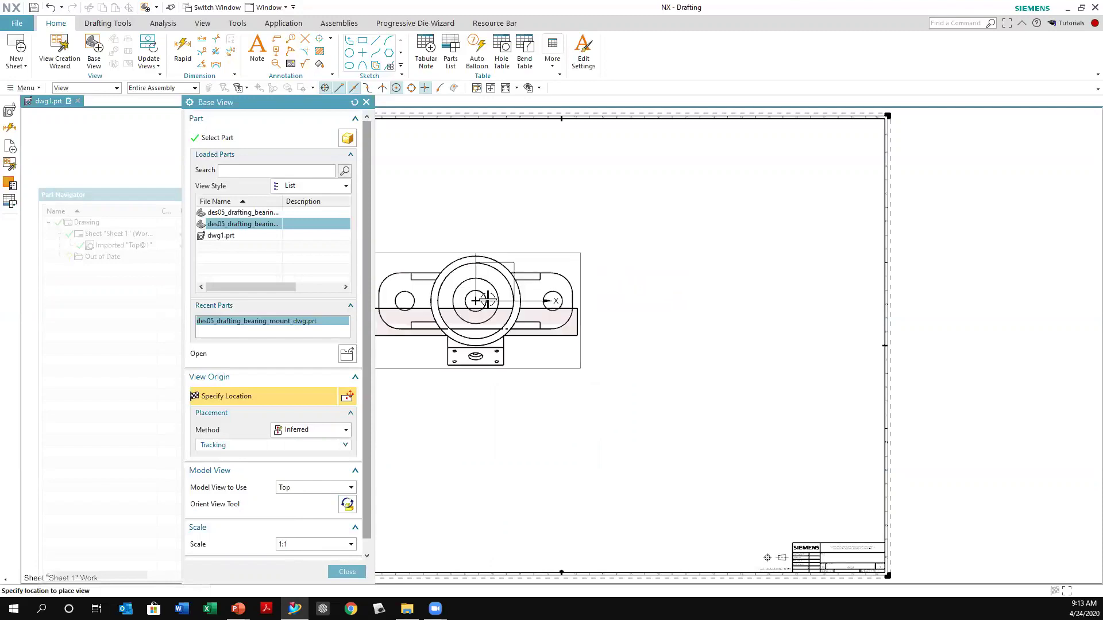
Step: Set the base view's preview style to Shaded
{"action": "right_click", "coordinate": [493, 283]}
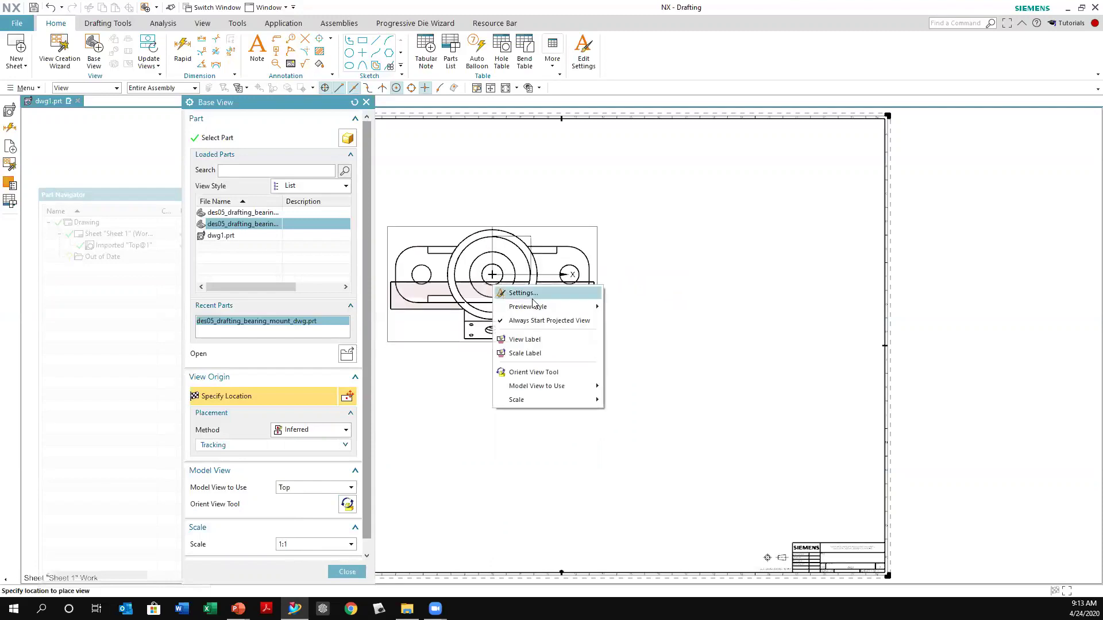
{"action": "mouse_move", "coordinate": [570, 307]}
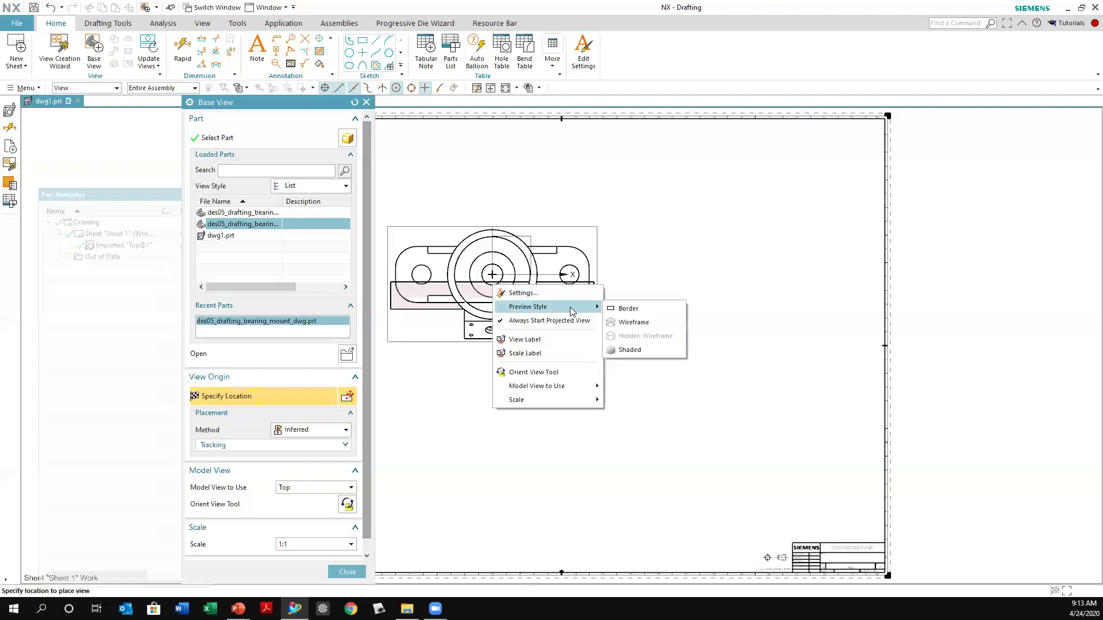
{"action": "left_click", "coordinate": [629, 345]}
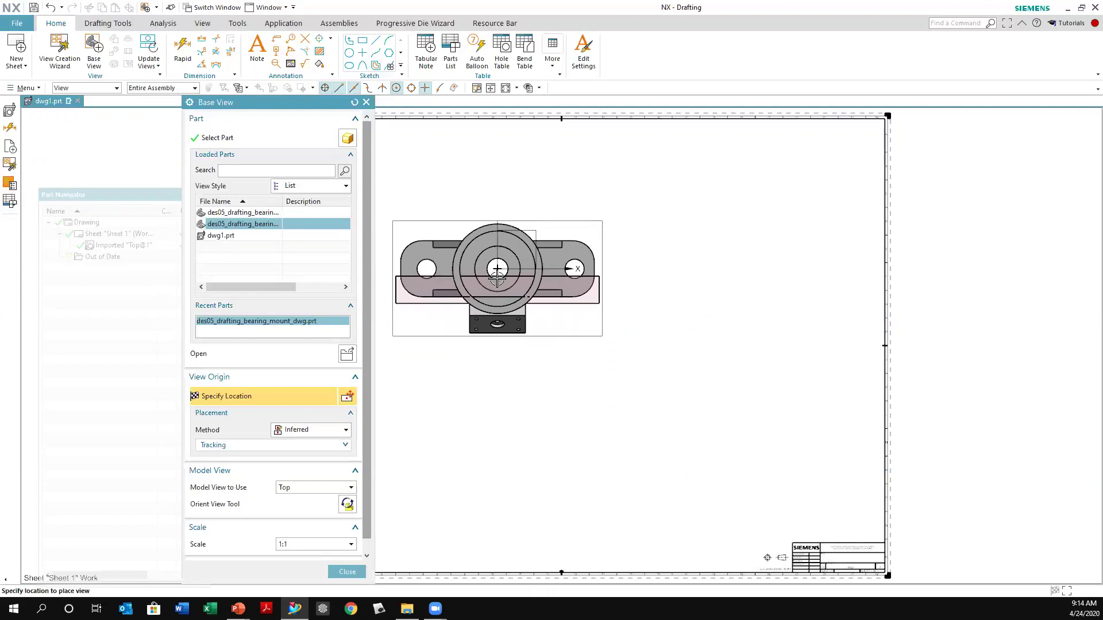
Step: Try the Front and Back model views for the base view
{"action": "right_click", "coordinate": [498, 280]}
{"action": "mouse_move", "coordinate": [552, 395]}
{"action": "mouse_move", "coordinate": [578, 299]}
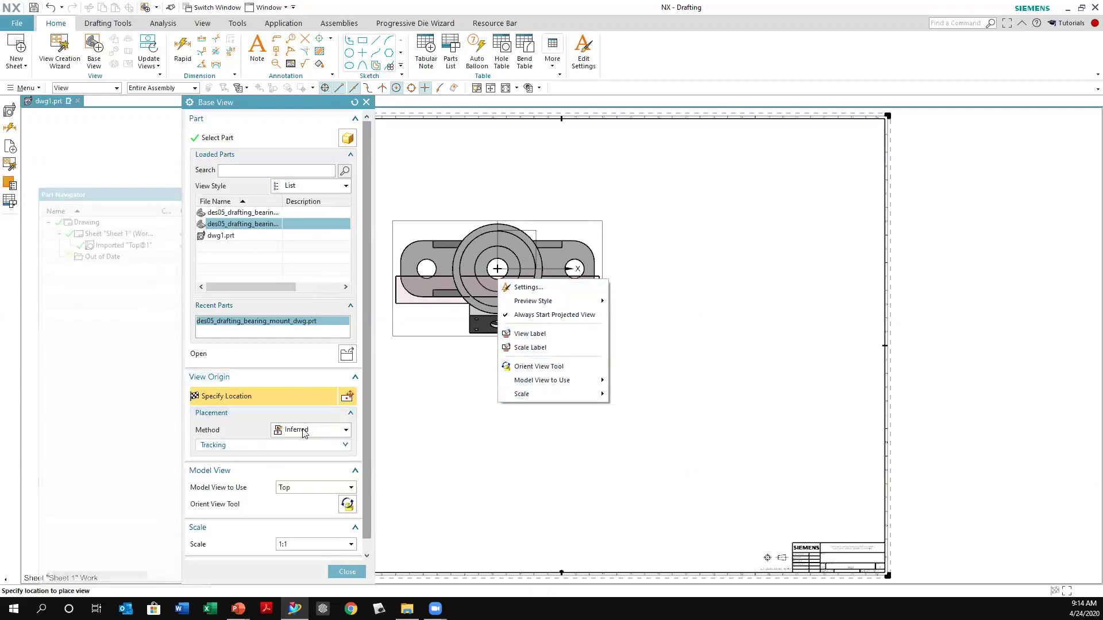
{"action": "mouse_move", "coordinate": [550, 377]}
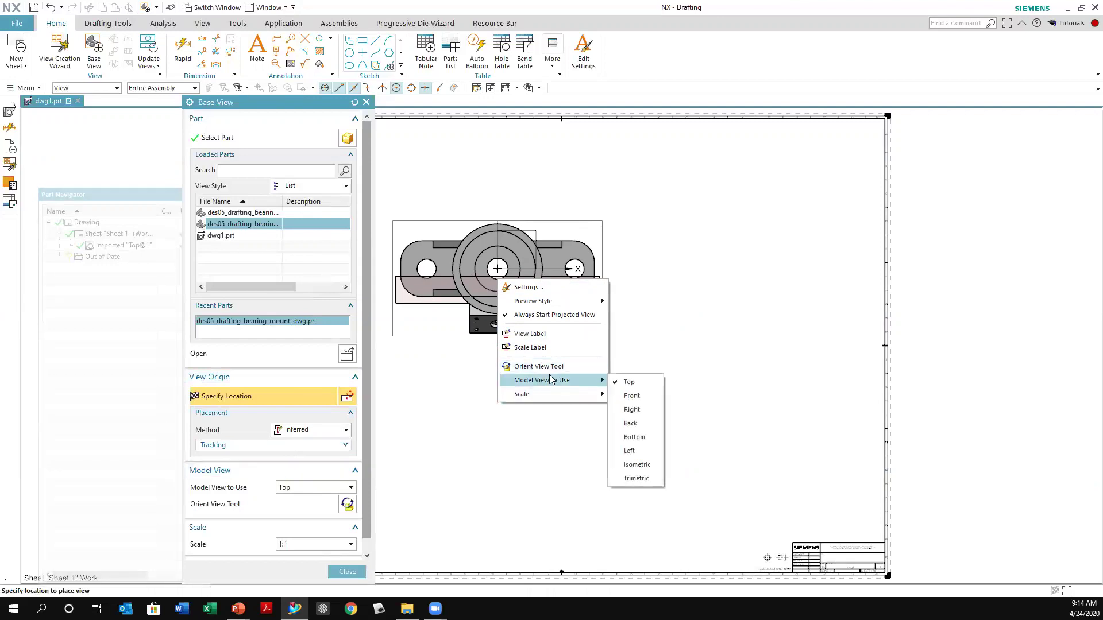
{"action": "left_click", "coordinate": [632, 396]}
{"action": "right_click", "coordinate": [501, 274]}
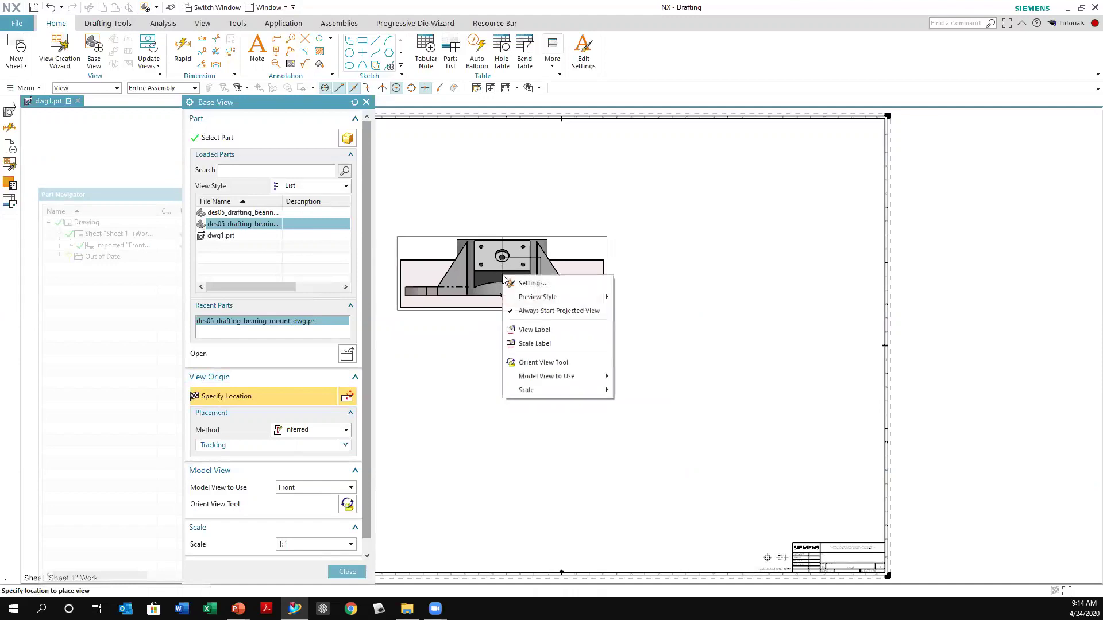
{"action": "mouse_move", "coordinate": [562, 375]}
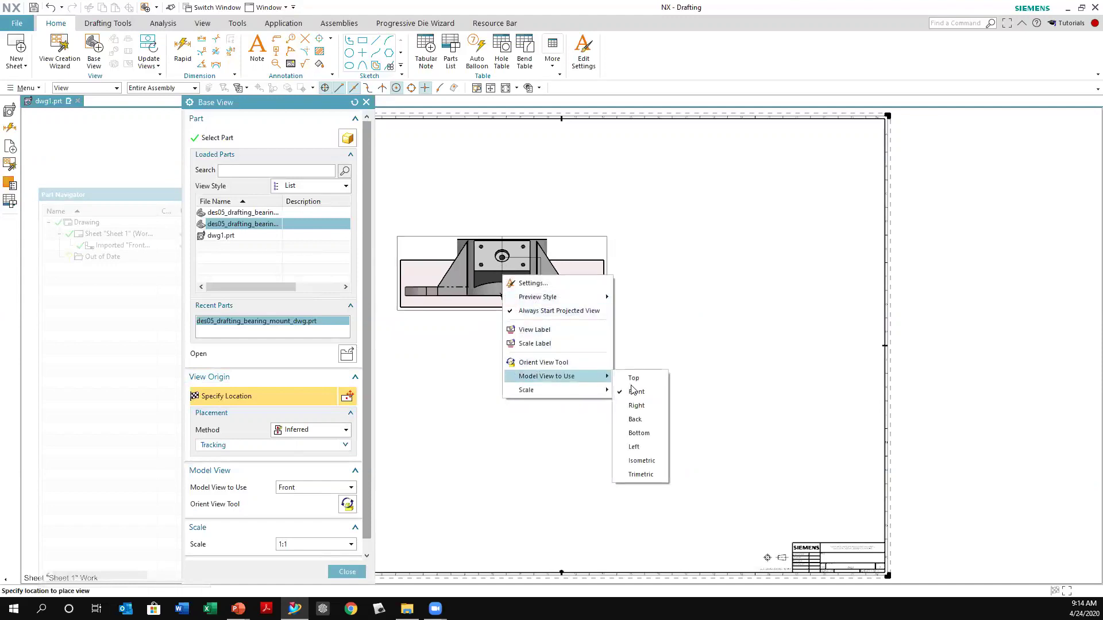
{"action": "left_click", "coordinate": [635, 419]}
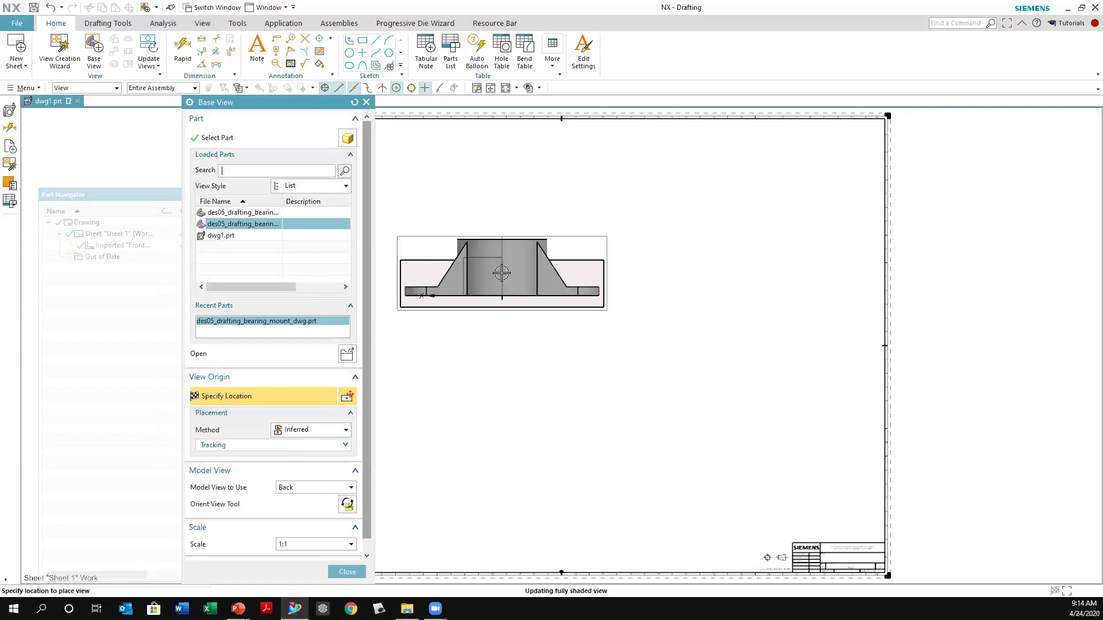
Step: Set the base view's model view to Left
{"action": "right_click", "coordinate": [508, 268]}
{"action": "mouse_move", "coordinate": [597, 372]}
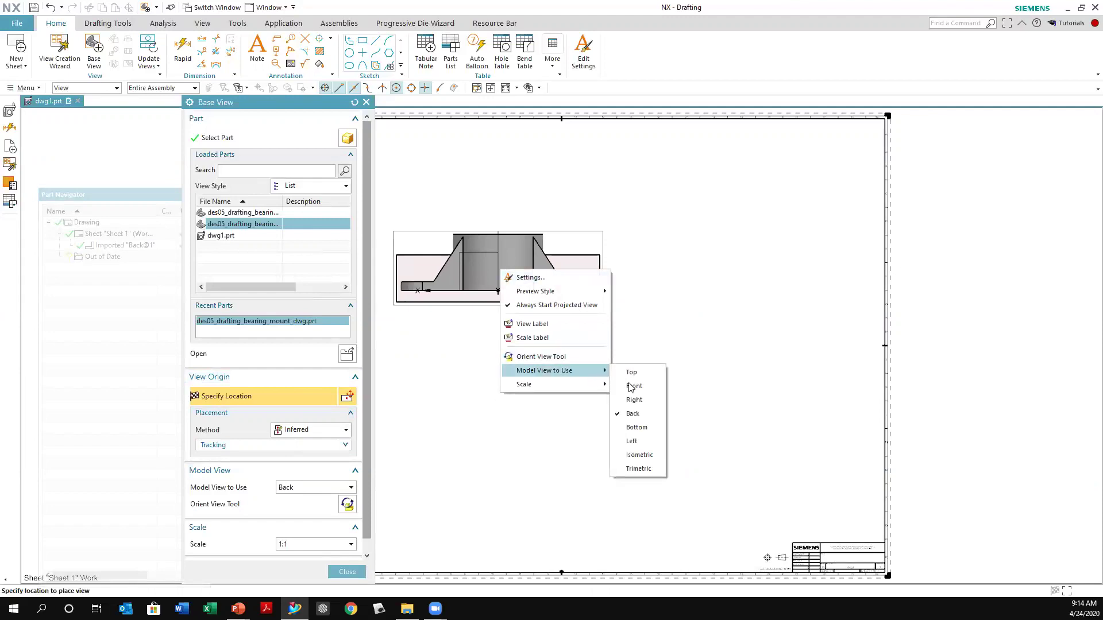
{"action": "left_click", "coordinate": [640, 441]}
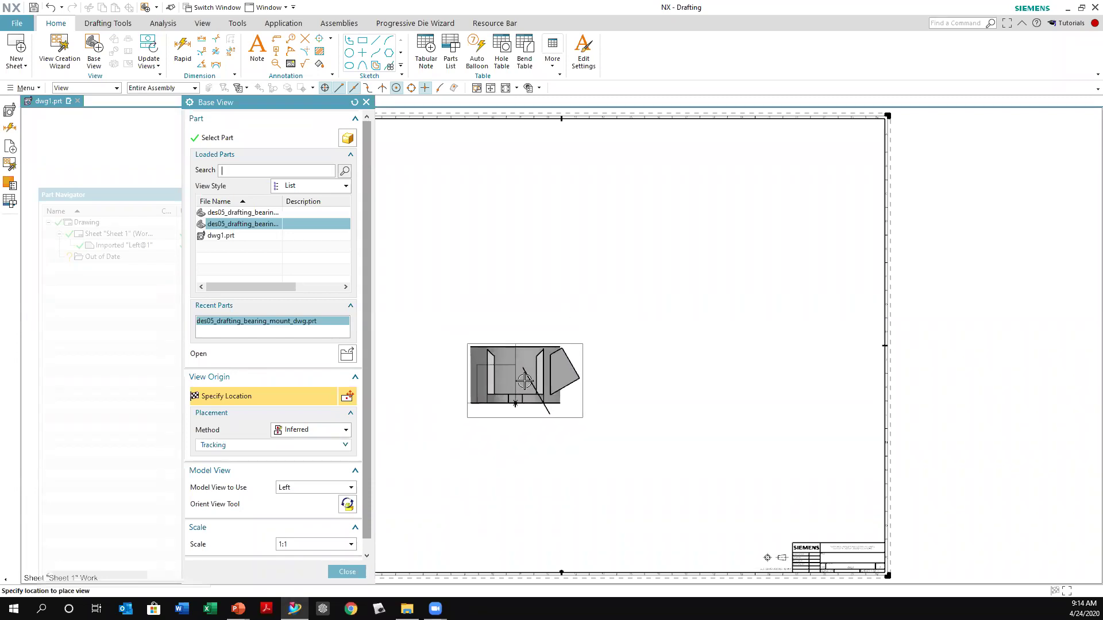
Step: Review the categories in the Base View Settings and leave them without applying changes
{"action": "right_click", "coordinate": [490, 367]}
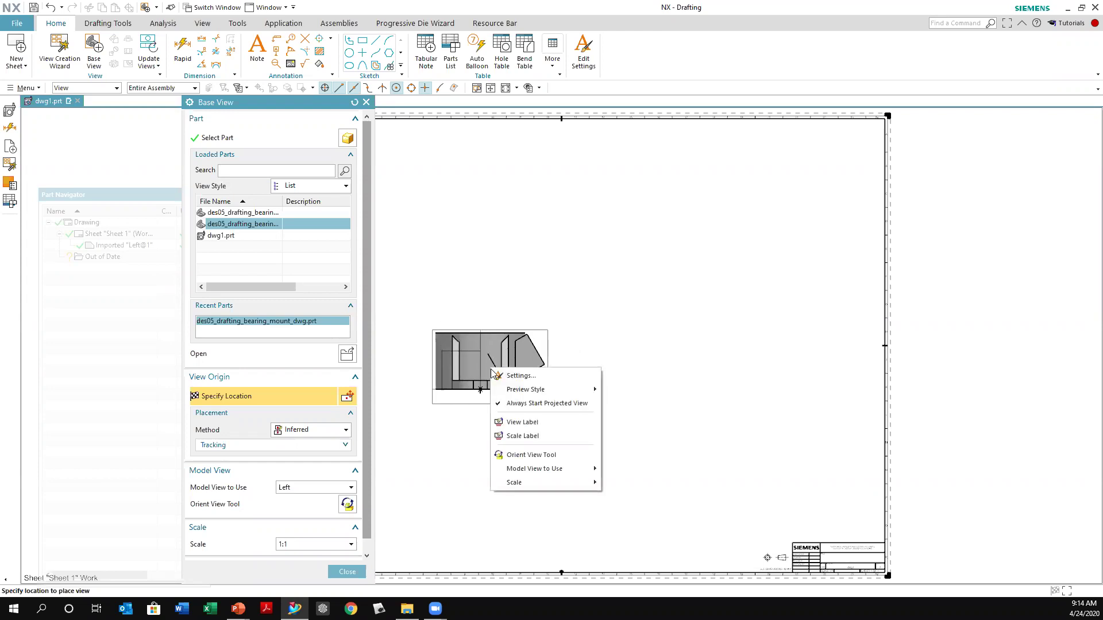
{"action": "left_click", "coordinate": [505, 374]}
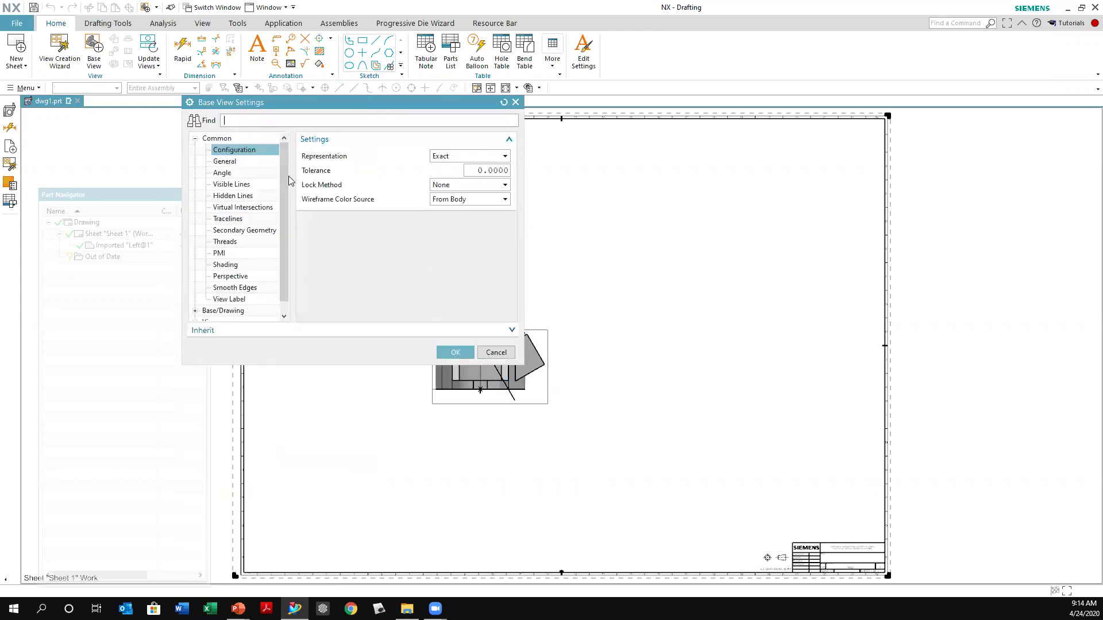
{"action": "scroll", "coordinate": [293, 255], "scroll_direction": "down", "scroll_amount": 1}
{"action": "scroll", "coordinate": [289, 188], "scroll_direction": "up", "scroll_amount": 1}
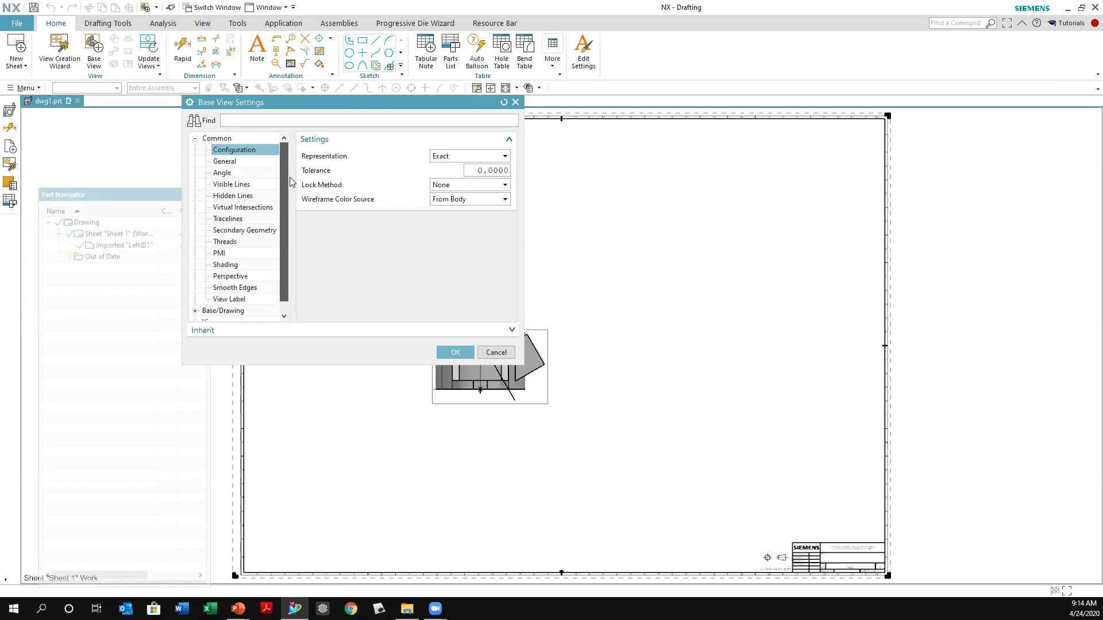
{"action": "left_click", "coordinate": [497, 353]}
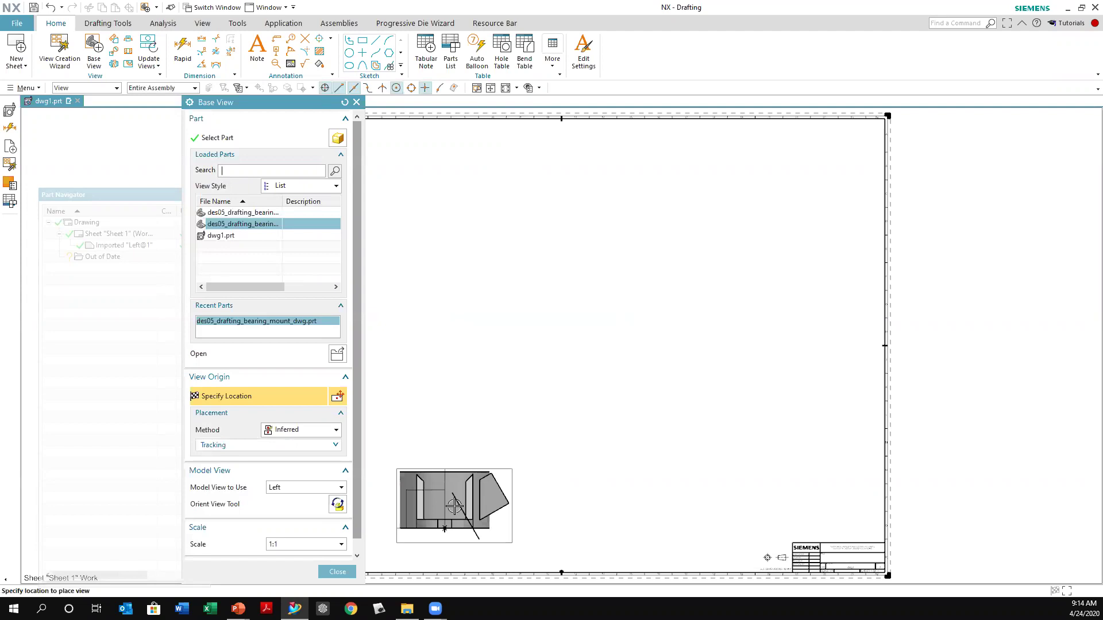
Step: Place the Left base view in the lower-left part of the sheet and project orthographic views above and to the right of it
{"action": "left_click", "coordinate": [460, 501]}
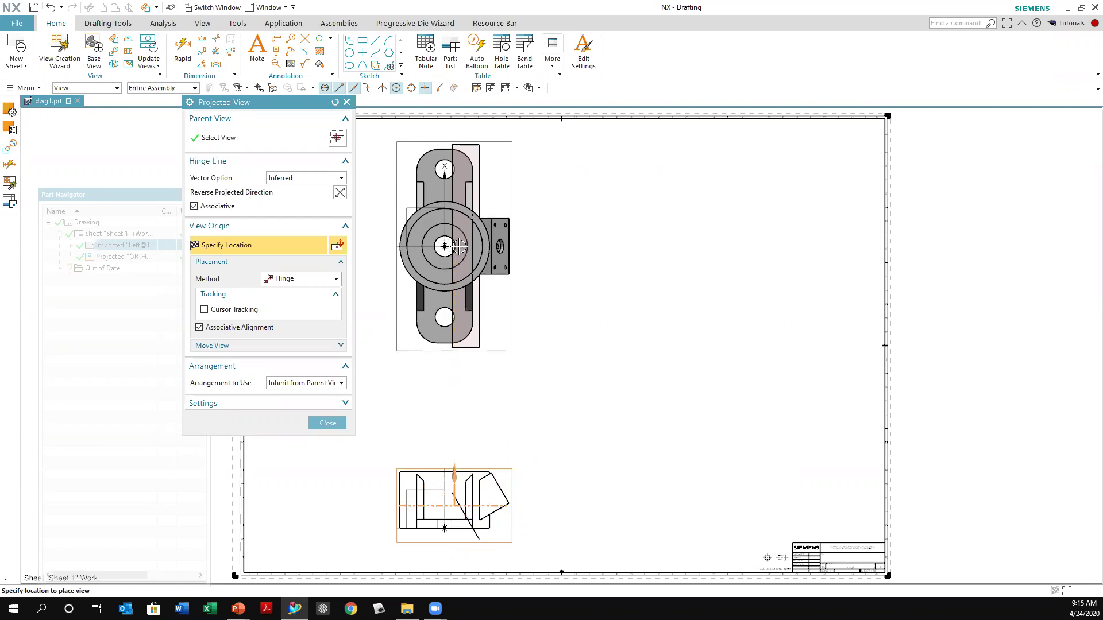
{"action": "left_click", "coordinate": [445, 246]}
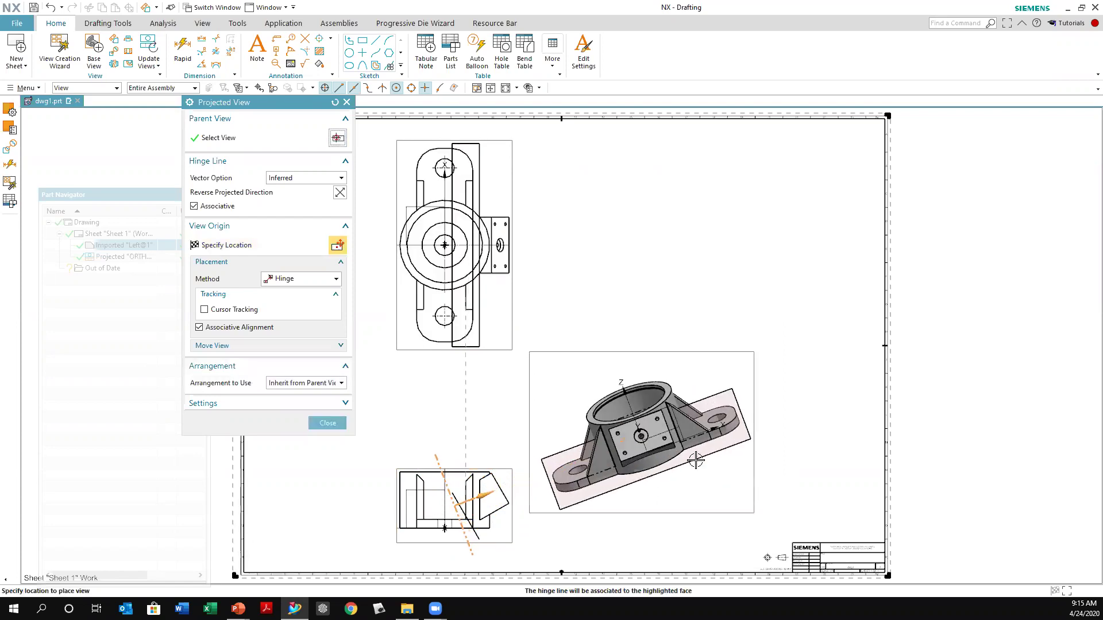
{"action": "left_click", "coordinate": [713, 511]}
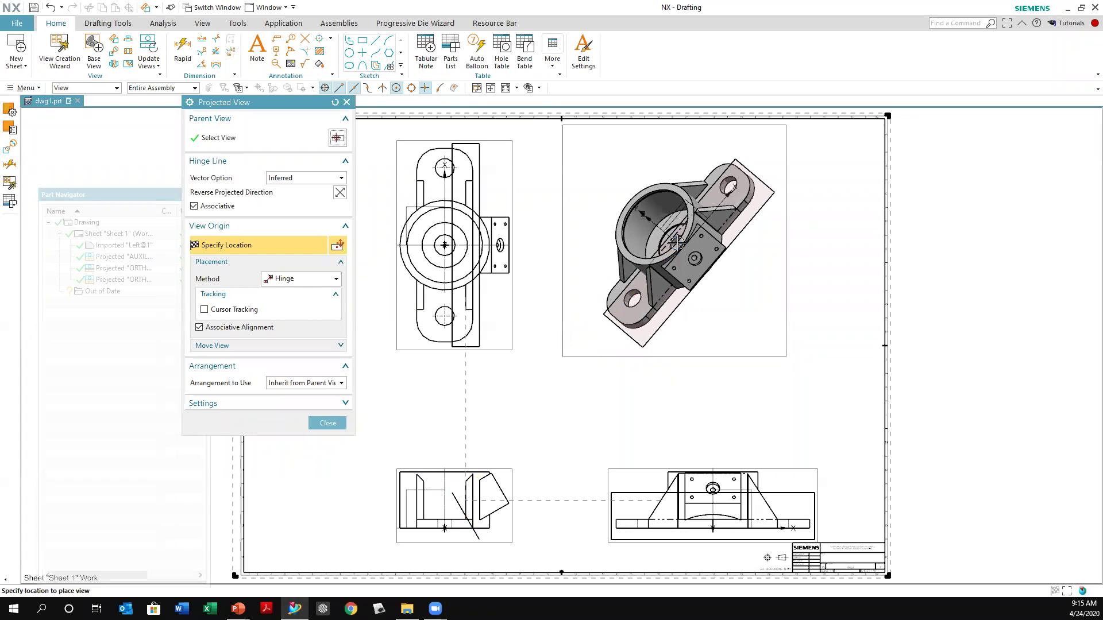
{"action": "key", "text": "Escape"}
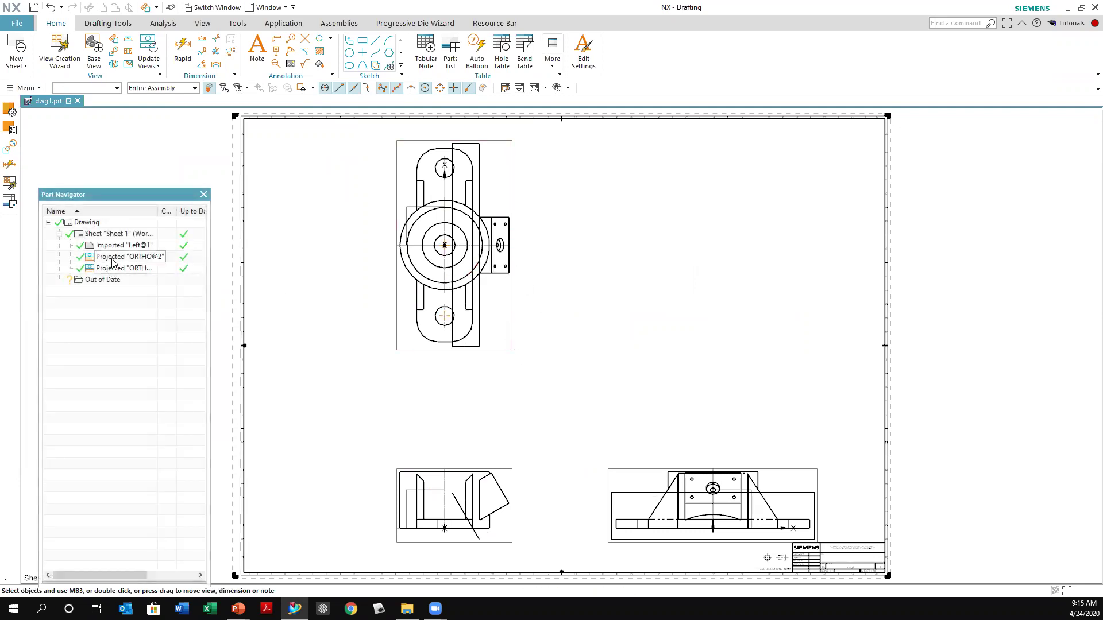
Step: Delete the projected view ORTHO@3 to the right of the base view
{"action": "left_click", "coordinate": [111, 273]}
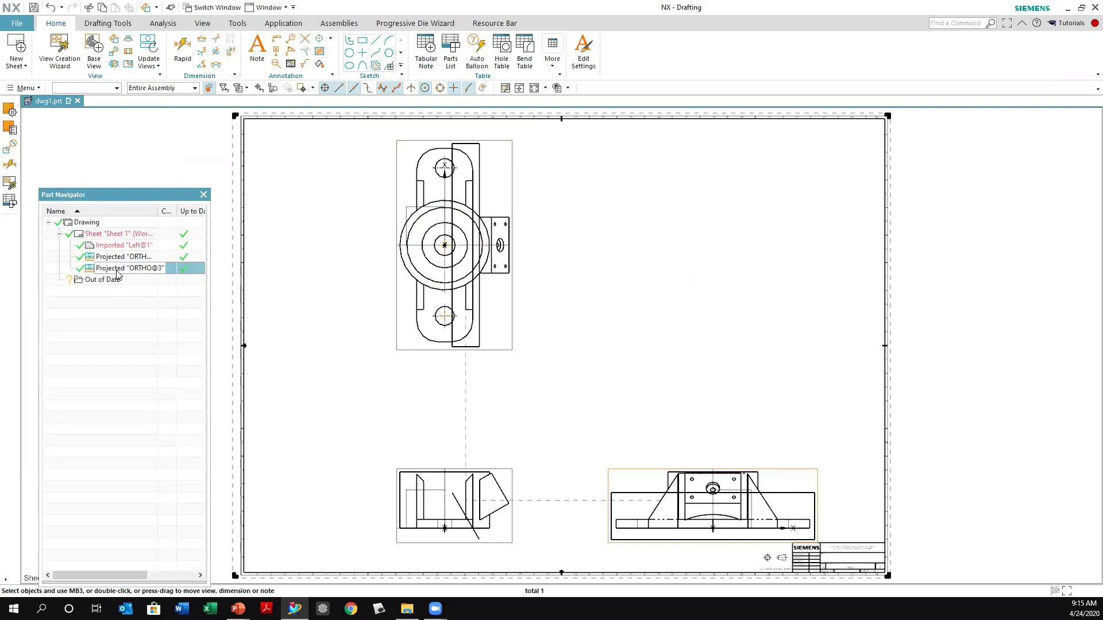
{"action": "key", "text": "Delete"}
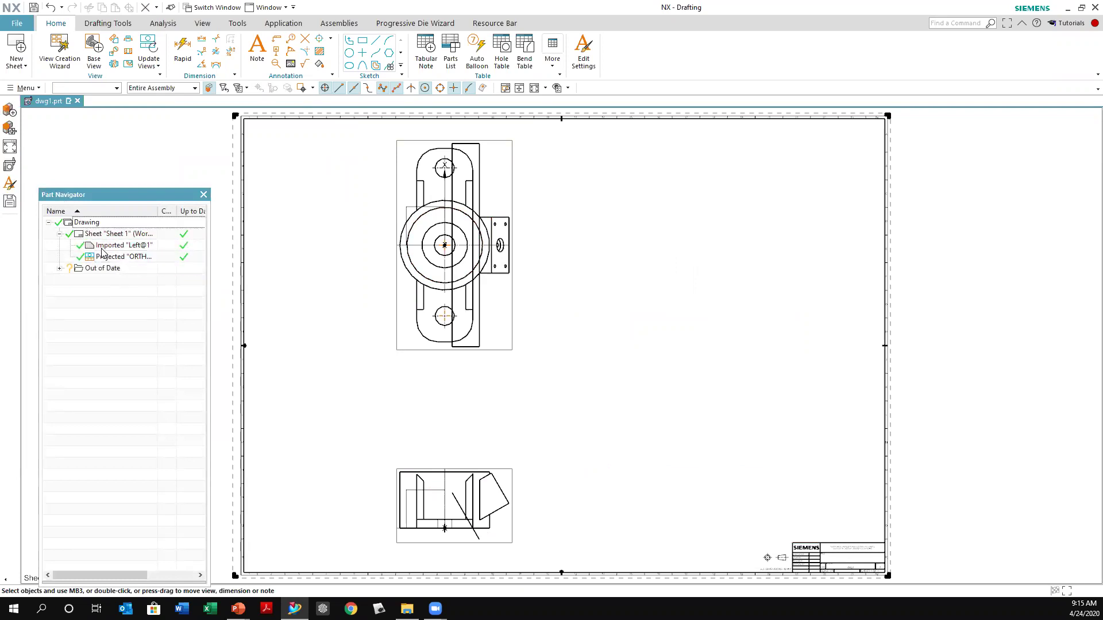
Step: Delete the imported Left base view and undo that deletion
{"action": "left_click", "coordinate": [109, 246]}
{"action": "key", "text": "Delete"}
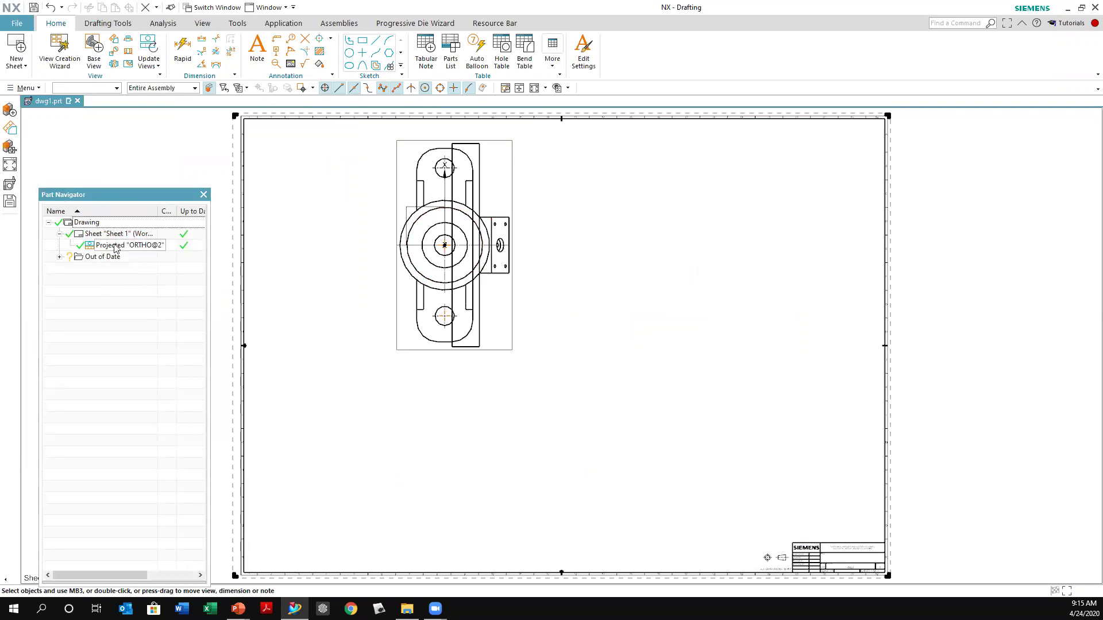
{"action": "left_click", "coordinate": [51, 7]}
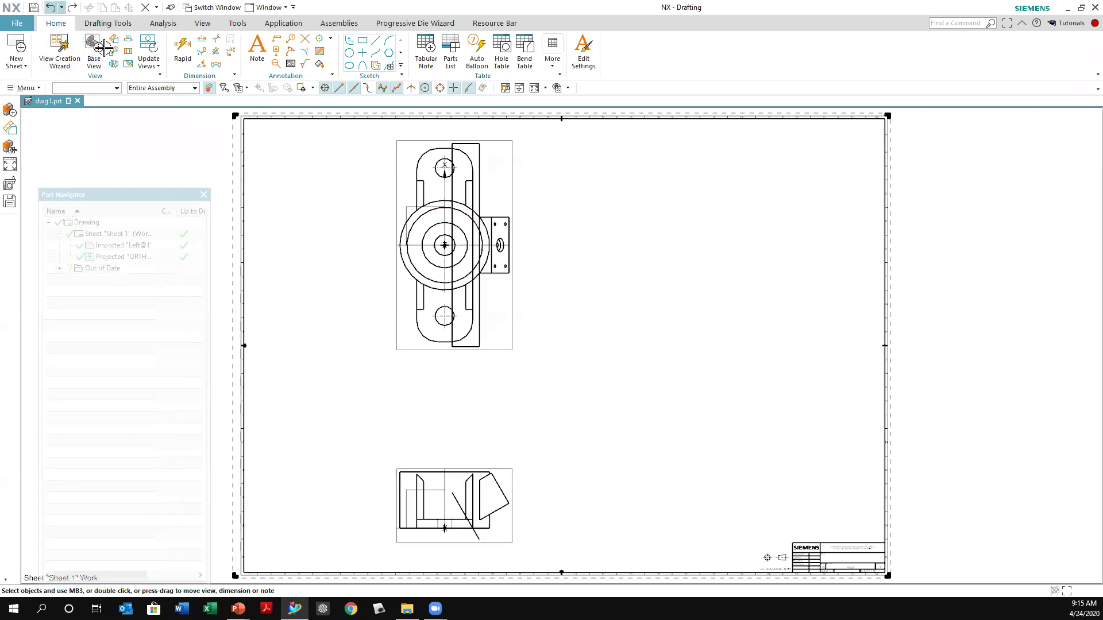
Step: Delete the projected view ORTHO@2 above the base view
{"action": "left_click", "coordinate": [140, 247]}
{"action": "left_click", "coordinate": [131, 259]}
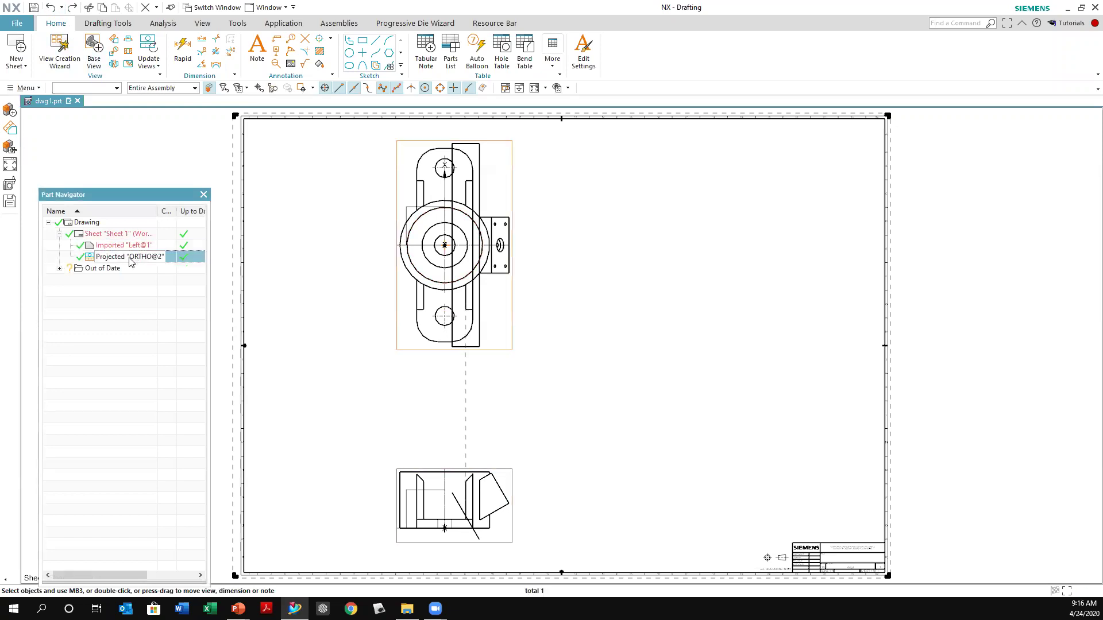
{"action": "key", "text": "Delete"}
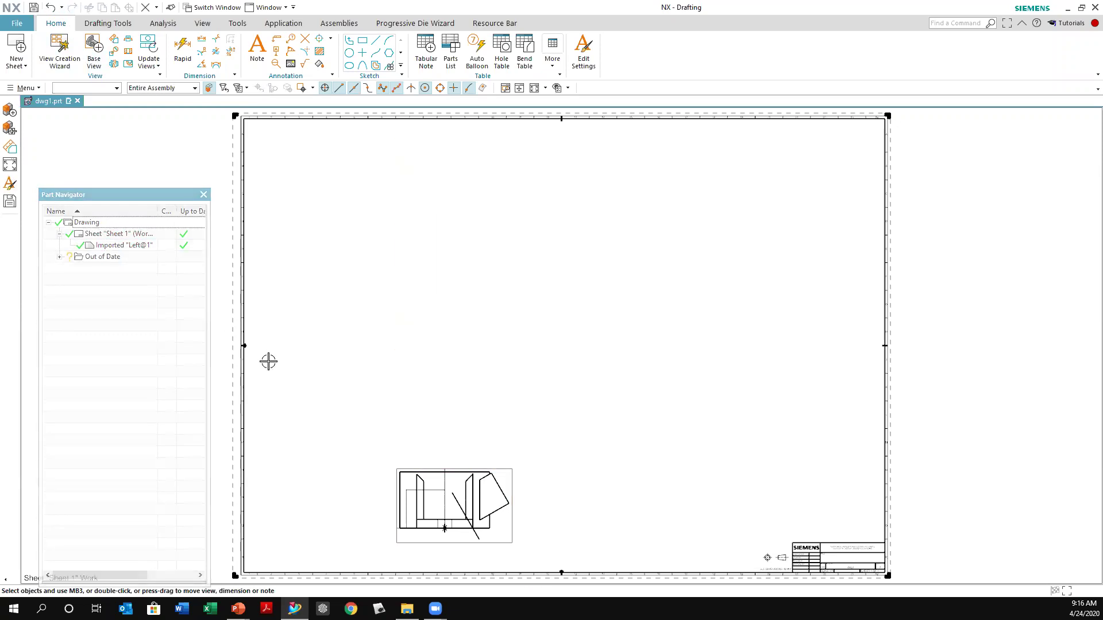
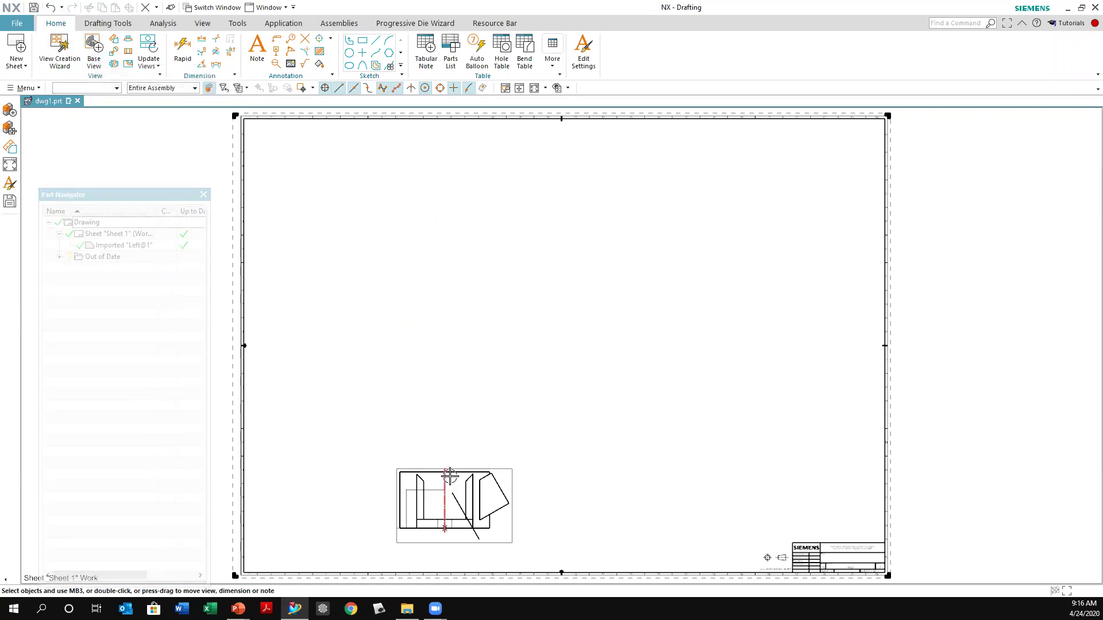
Step: Move the Left base view closer to the sheet's left border and project orthographic views above and to the right of it
{"action": "left_click_drag", "start_coordinate": [457, 471], "coordinate": [377, 452]}
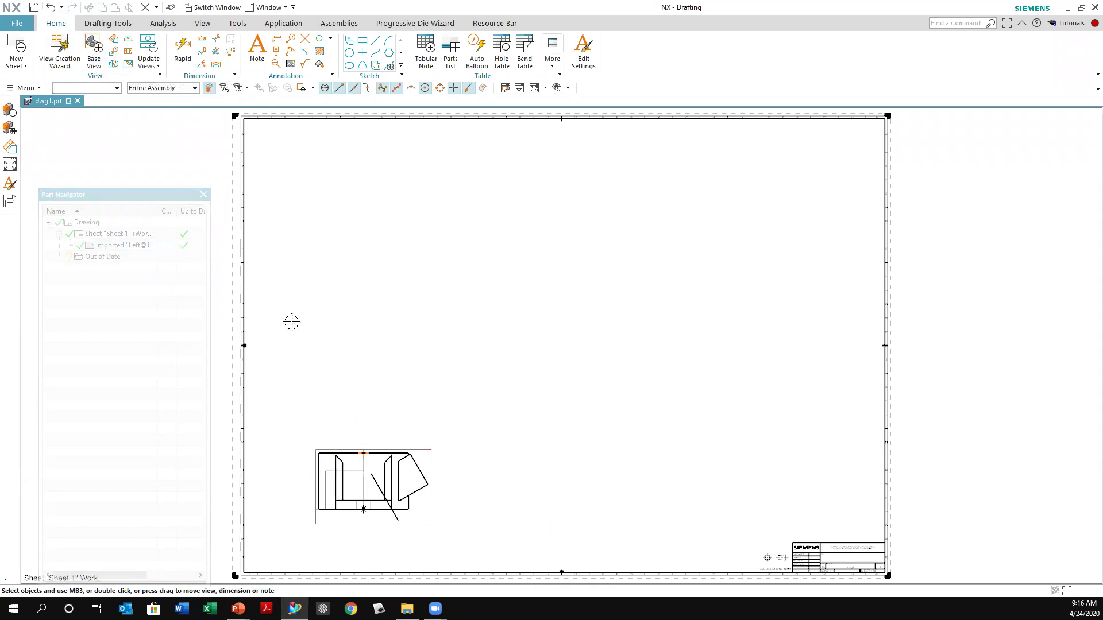
{"action": "left_click", "coordinate": [116, 41]}
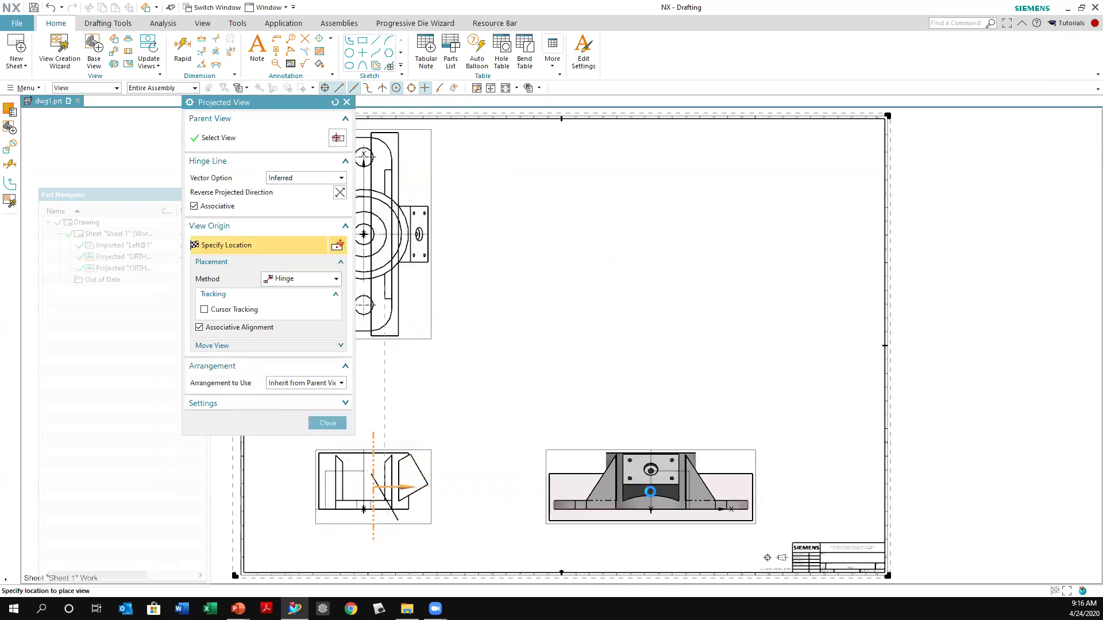
{"action": "left_click", "coordinate": [651, 493]}
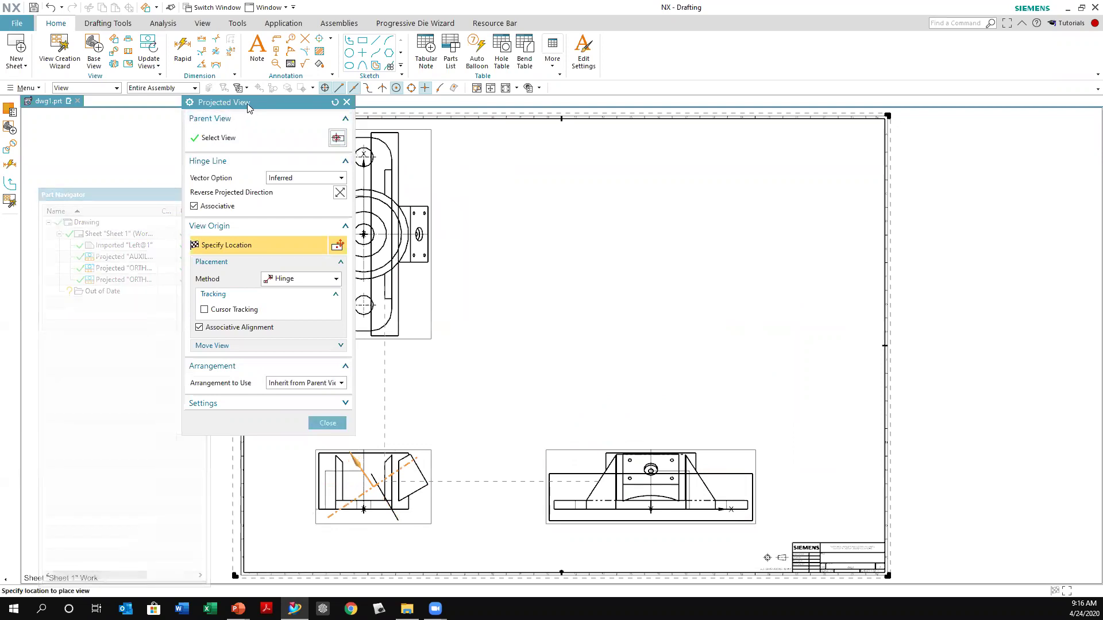
Step: Move the Projected View dialog aside and switch the parent view to the upper projected view, the right-hand projected view, and back to the base view
{"action": "left_click_drag", "start_coordinate": [241, 111], "coordinate": [121, 174]}
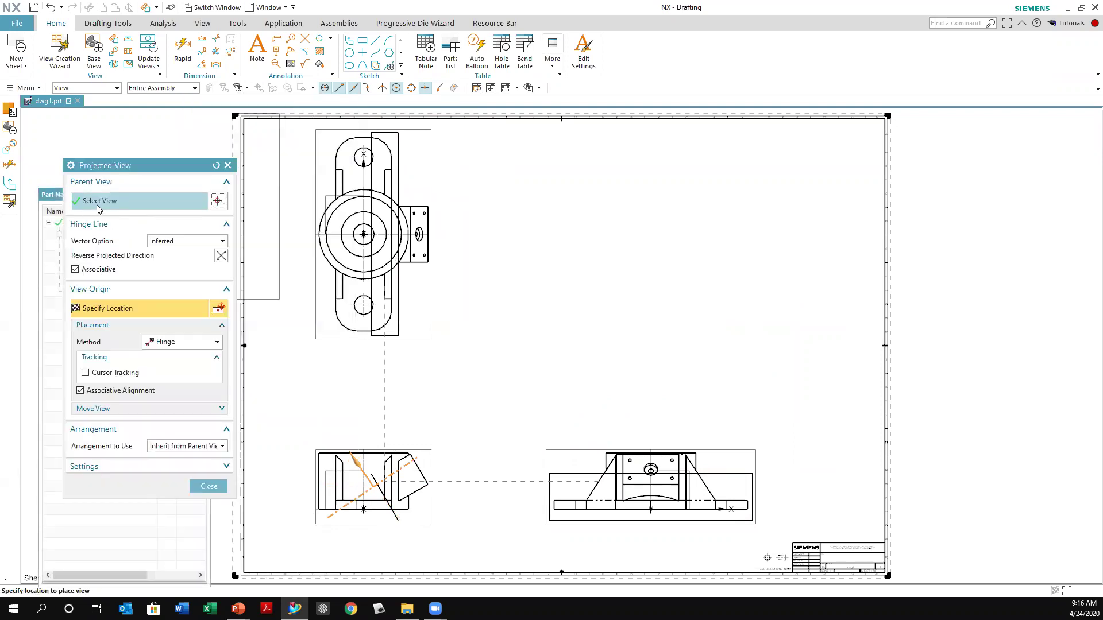
{"action": "left_click", "coordinate": [219, 202]}
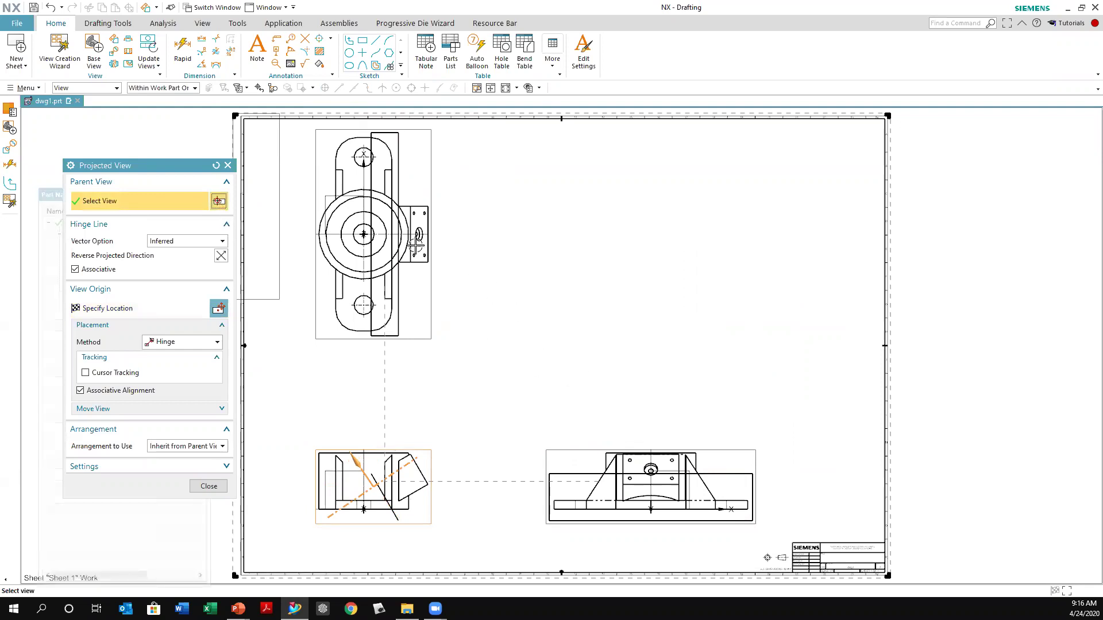
{"action": "left_click", "coordinate": [431, 195]}
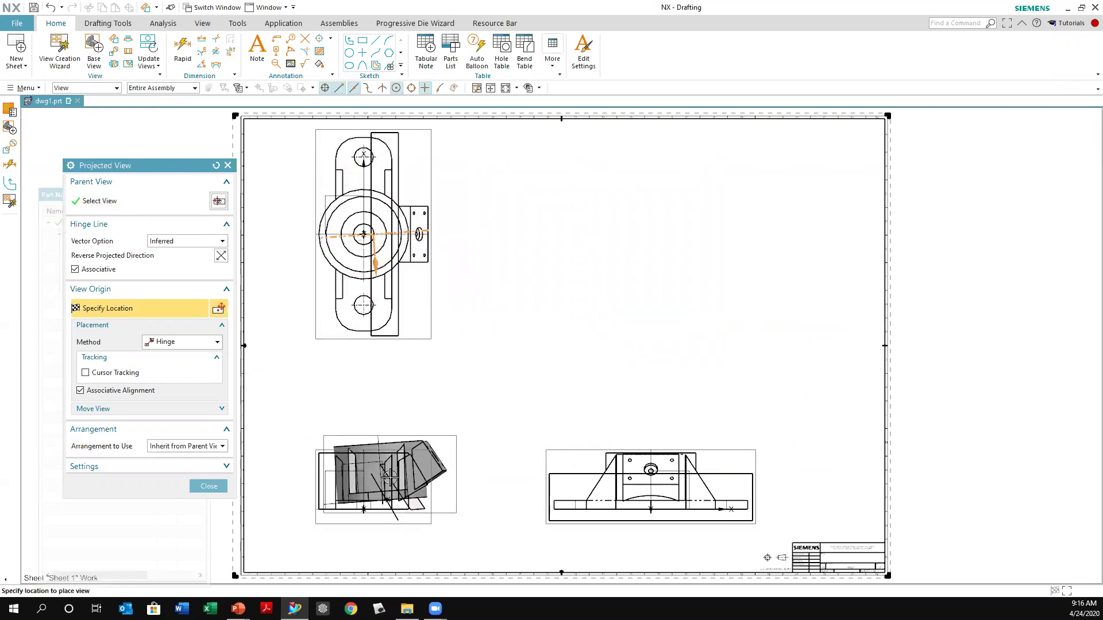
{"action": "left_click", "coordinate": [219, 200]}
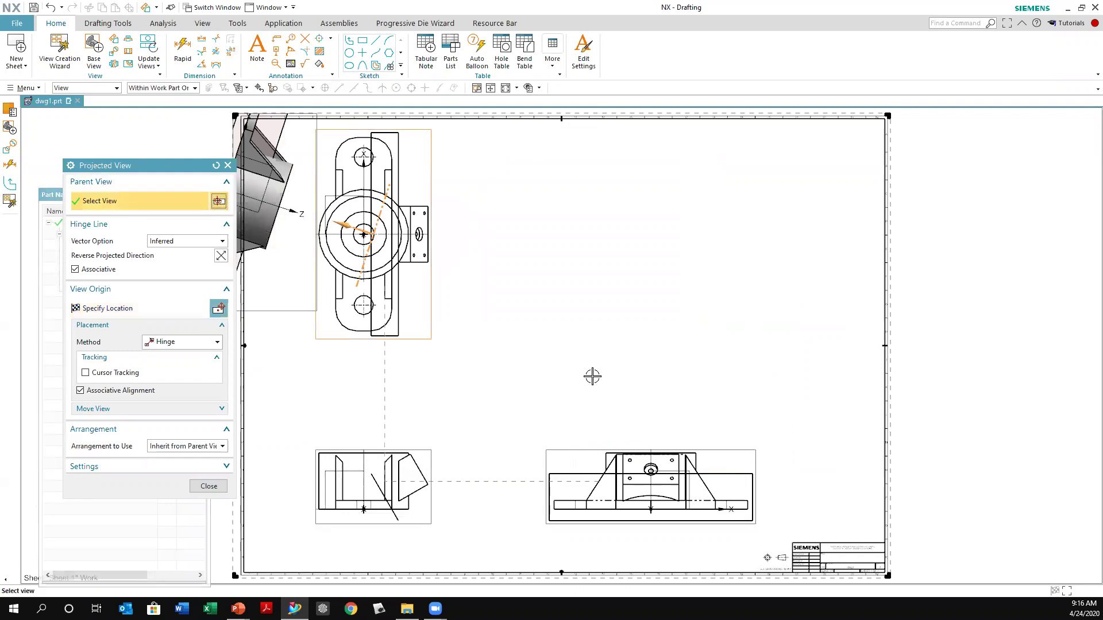
{"action": "left_click", "coordinate": [583, 446]}
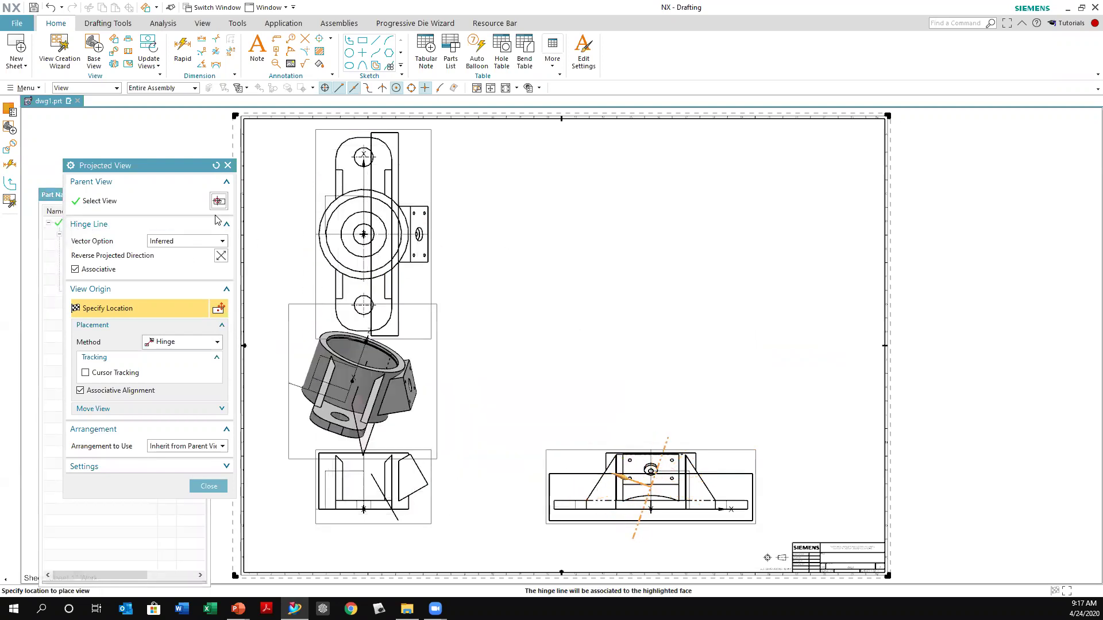
{"action": "left_click", "coordinate": [384, 417]}
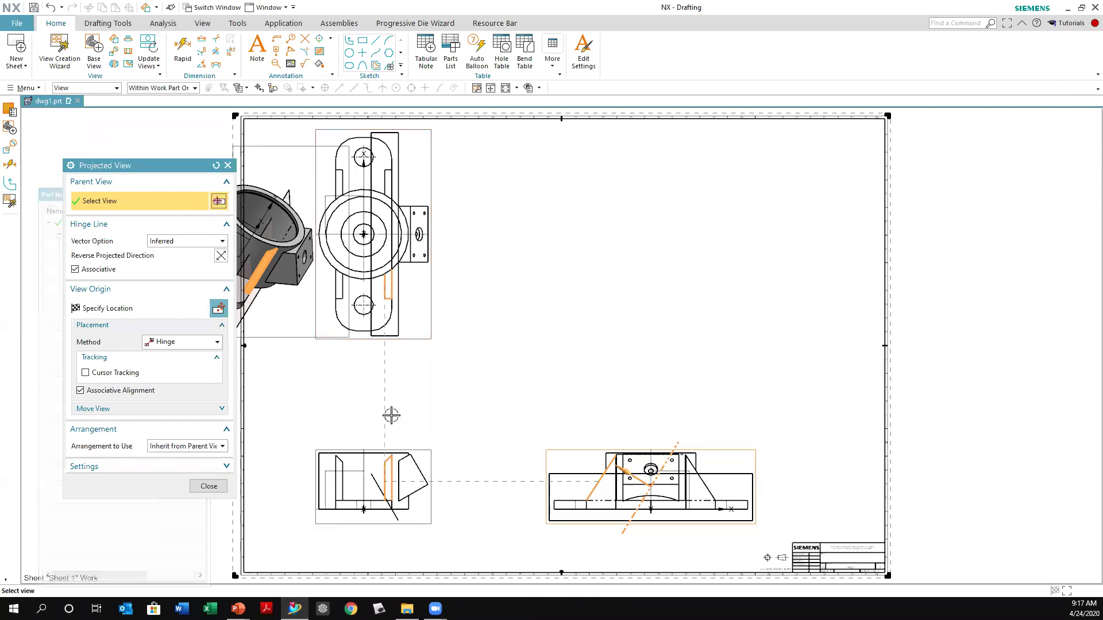
{"action": "left_click", "coordinate": [412, 449]}
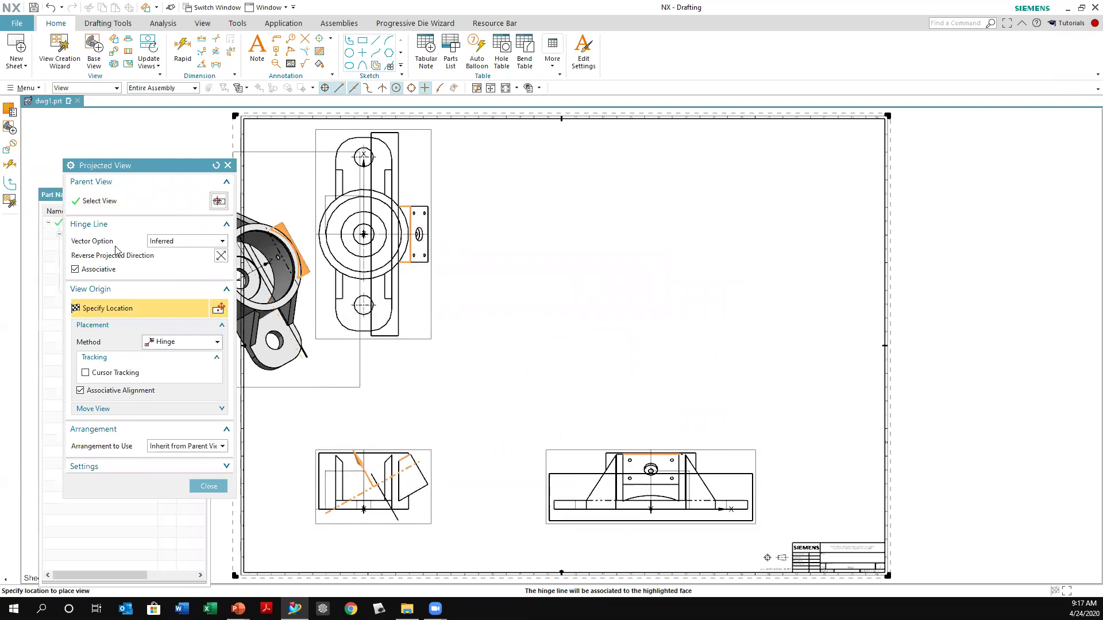
Step: Project an auxiliary view up and to the right of the base view, using a Defined hinge line vector along its slanted outer edge
{"action": "left_click", "coordinate": [224, 243]}
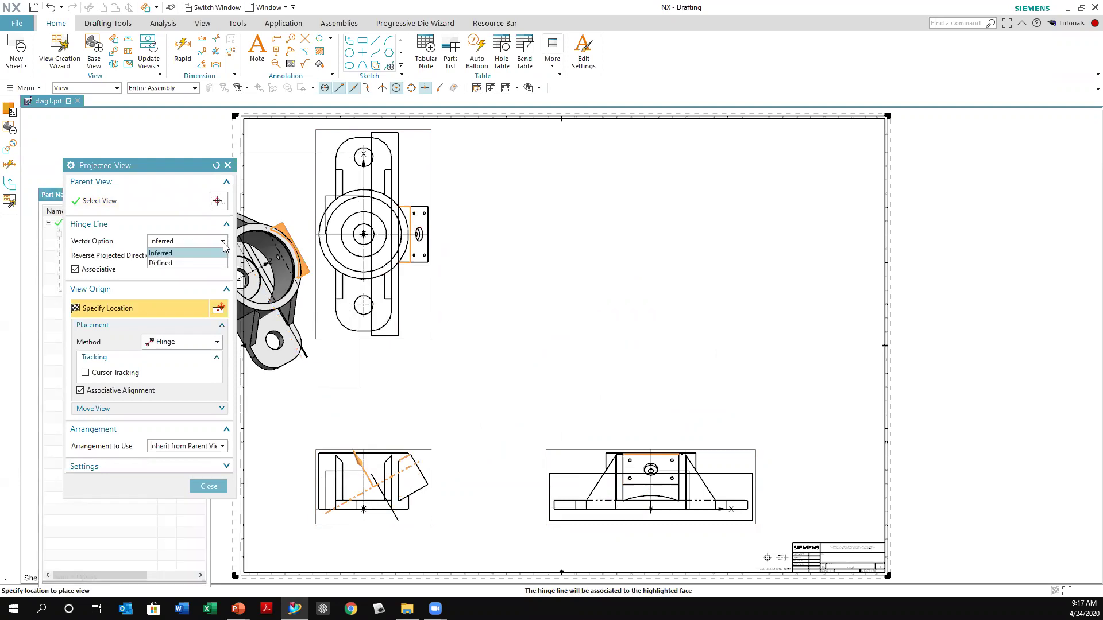
{"action": "left_click", "coordinate": [176, 259]}
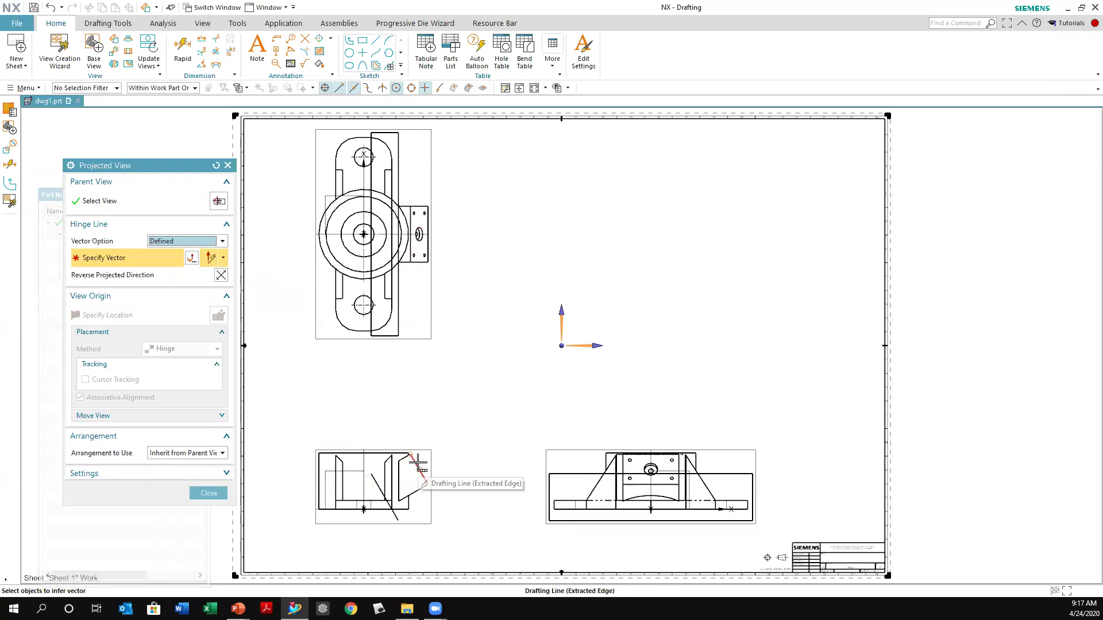
{"action": "left_click", "coordinate": [418, 467]}
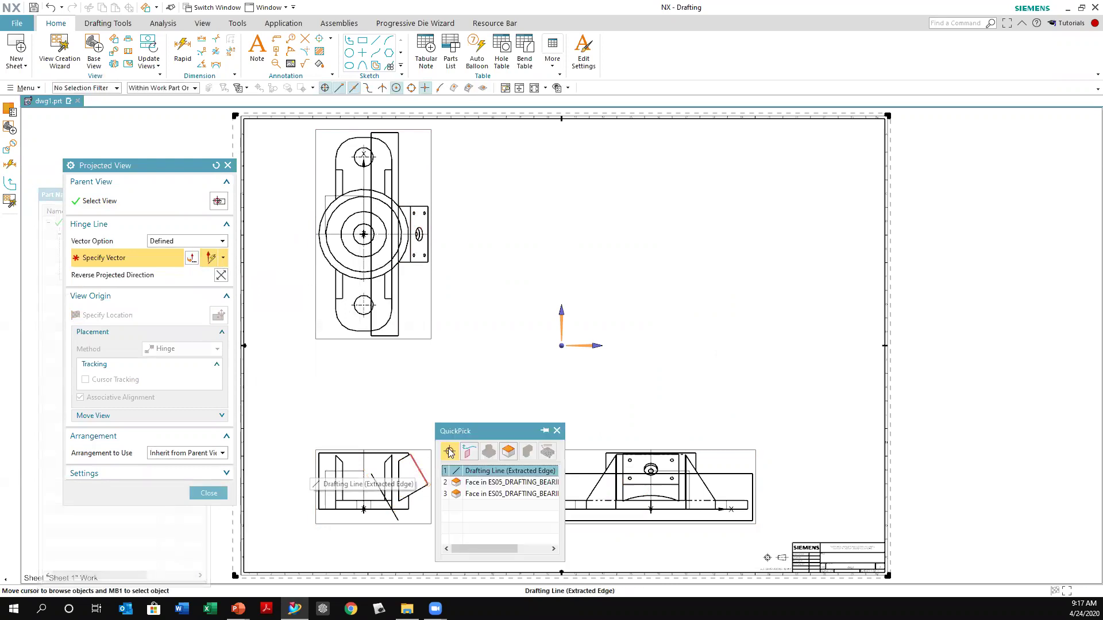
{"action": "left_click", "coordinate": [473, 470]}
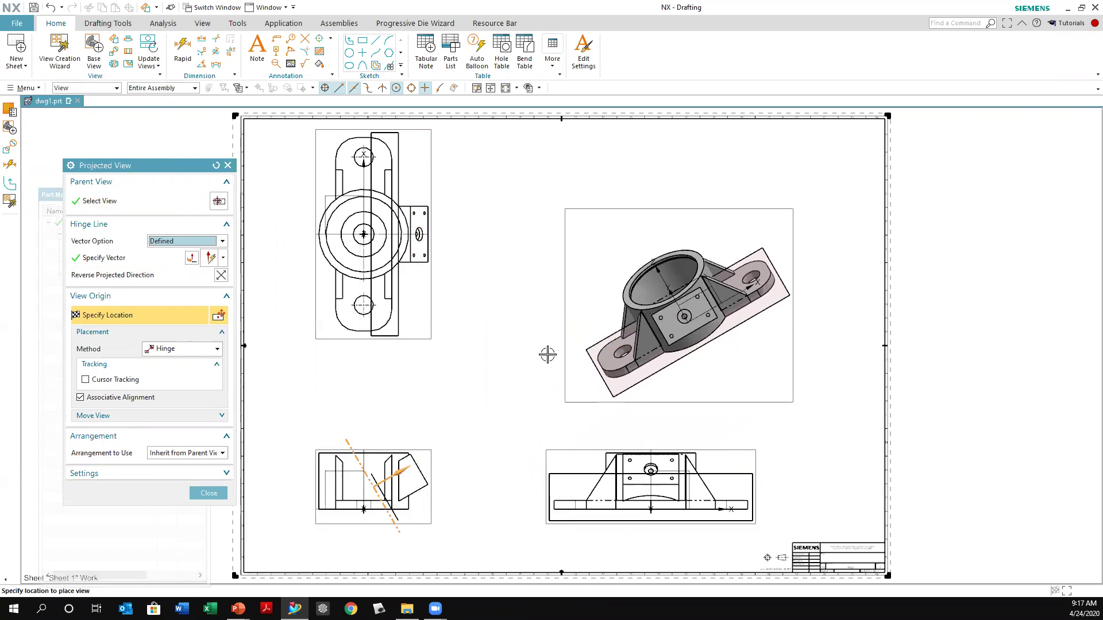
{"action": "left_click", "coordinate": [222, 276]}
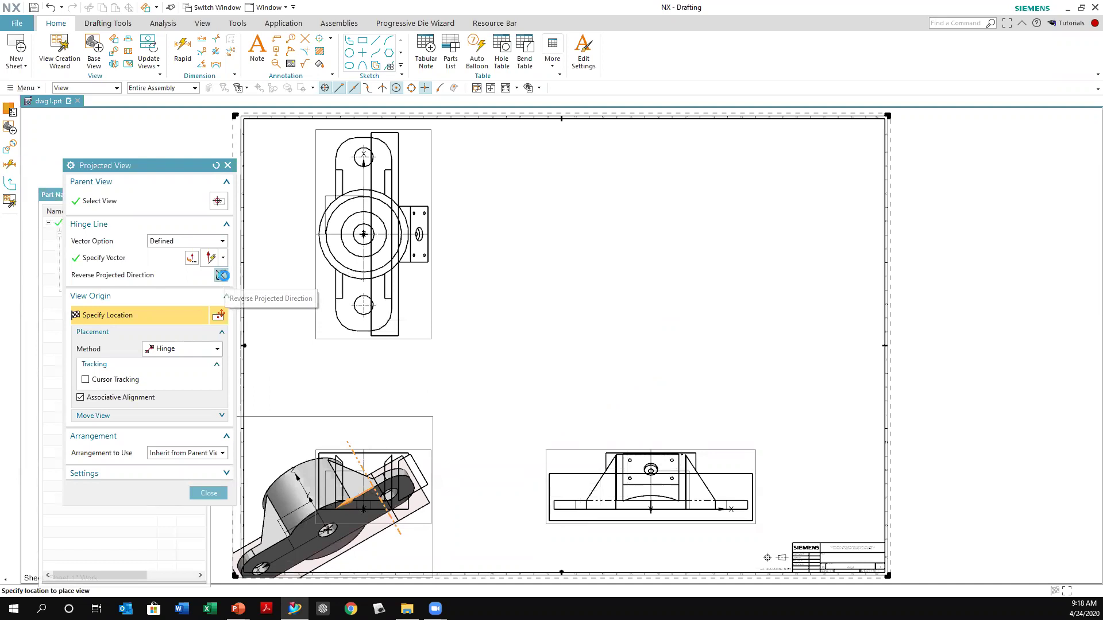
{"action": "left_click", "coordinate": [221, 276]}
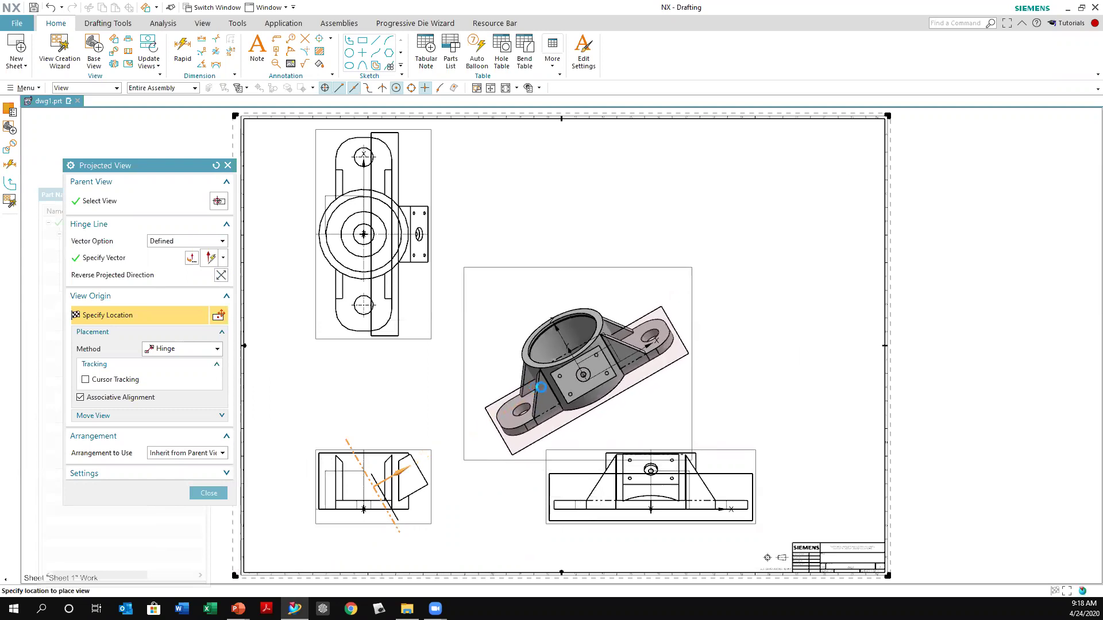
{"action": "left_click", "coordinate": [529, 390]}
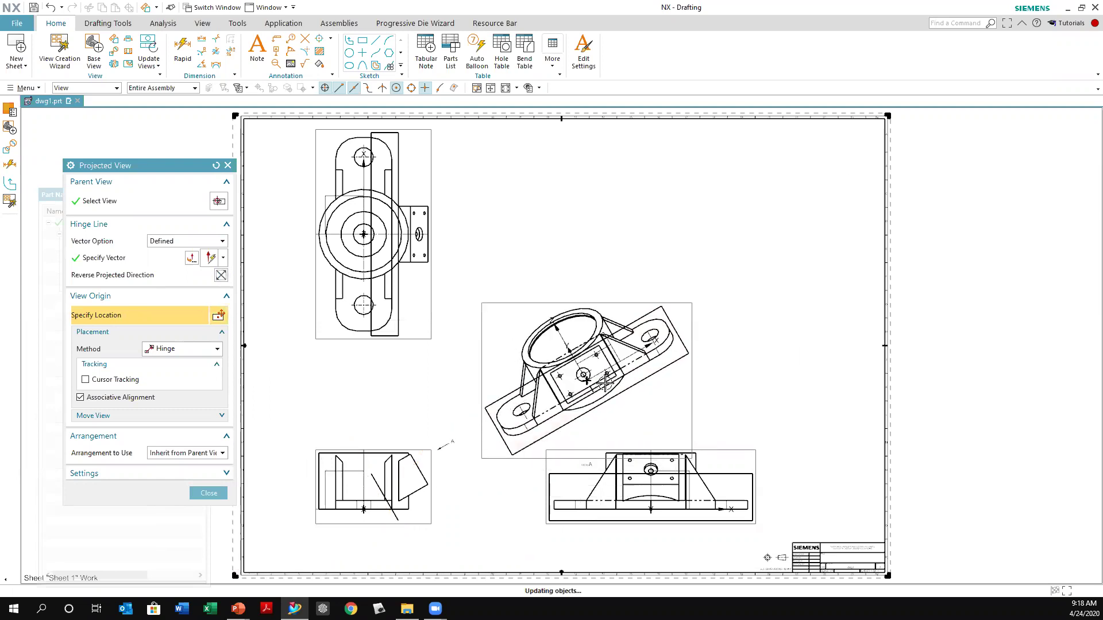
{"action": "middle_click", "coordinate": [720, 281]}
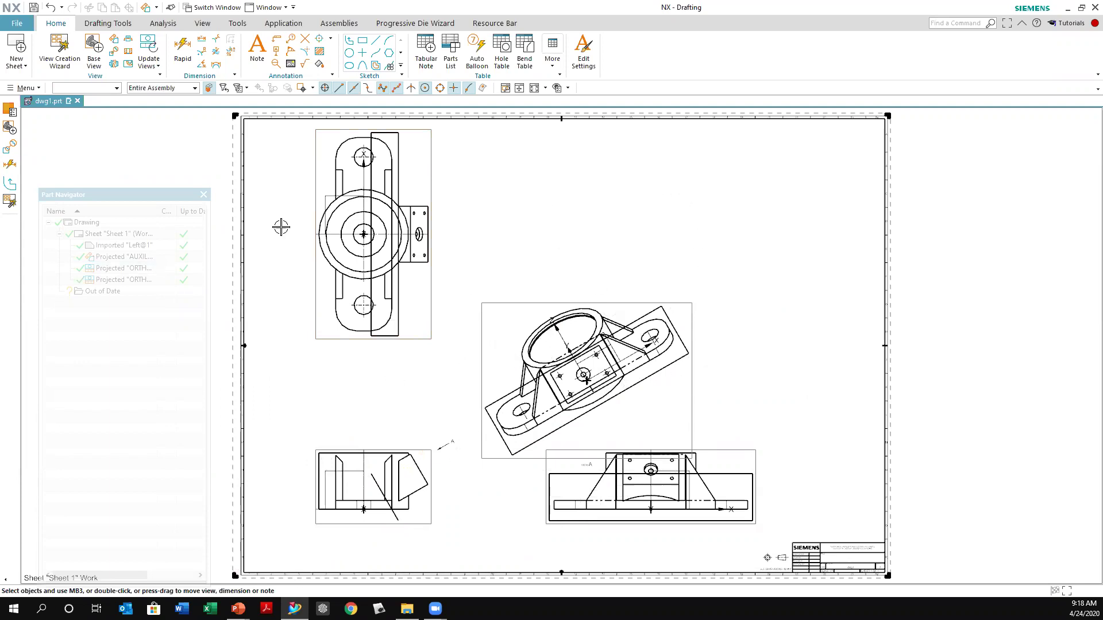
Step: Turn off the display of drawing view borders in the Drafting Preferences view workflow settings
{"action": "left_click", "coordinate": [17, 24]}
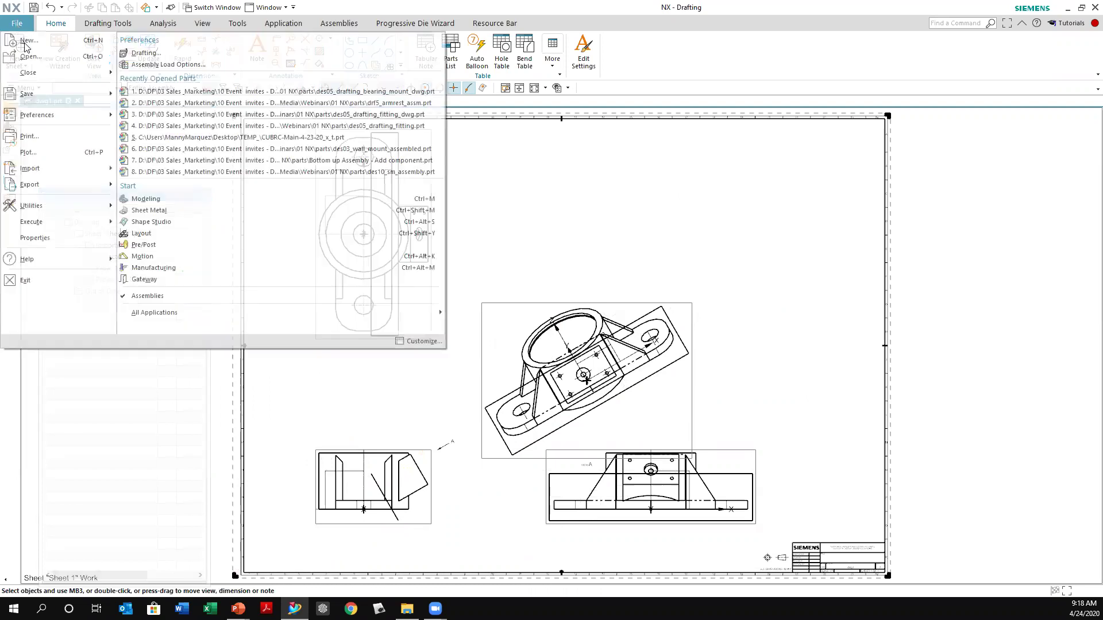
{"action": "mouse_move", "coordinate": [37, 115]}
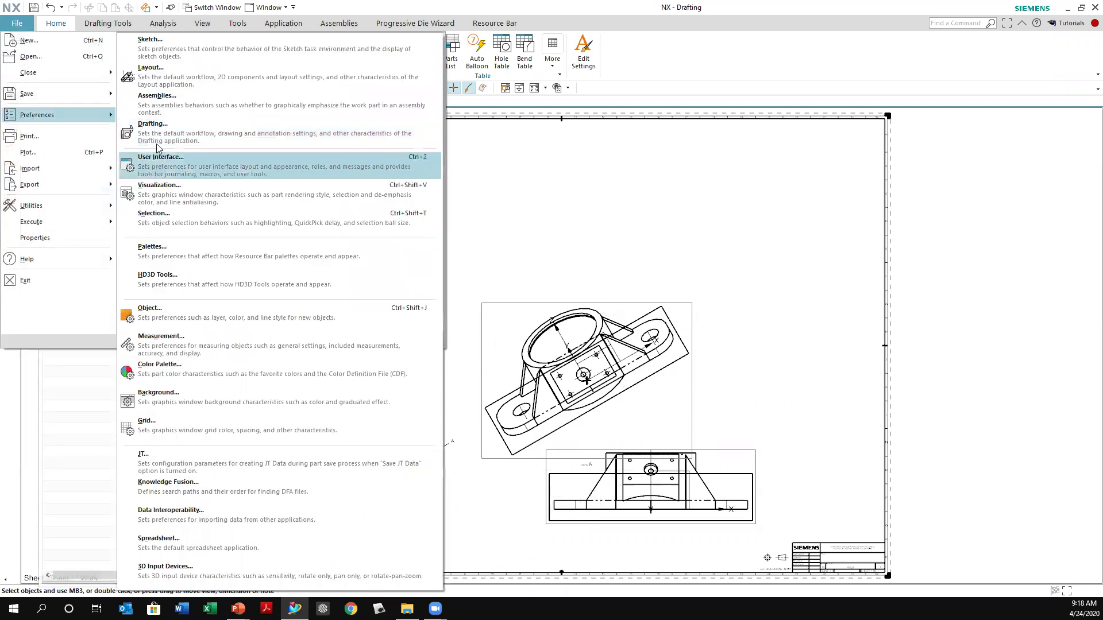
{"action": "left_click", "coordinate": [160, 133]}
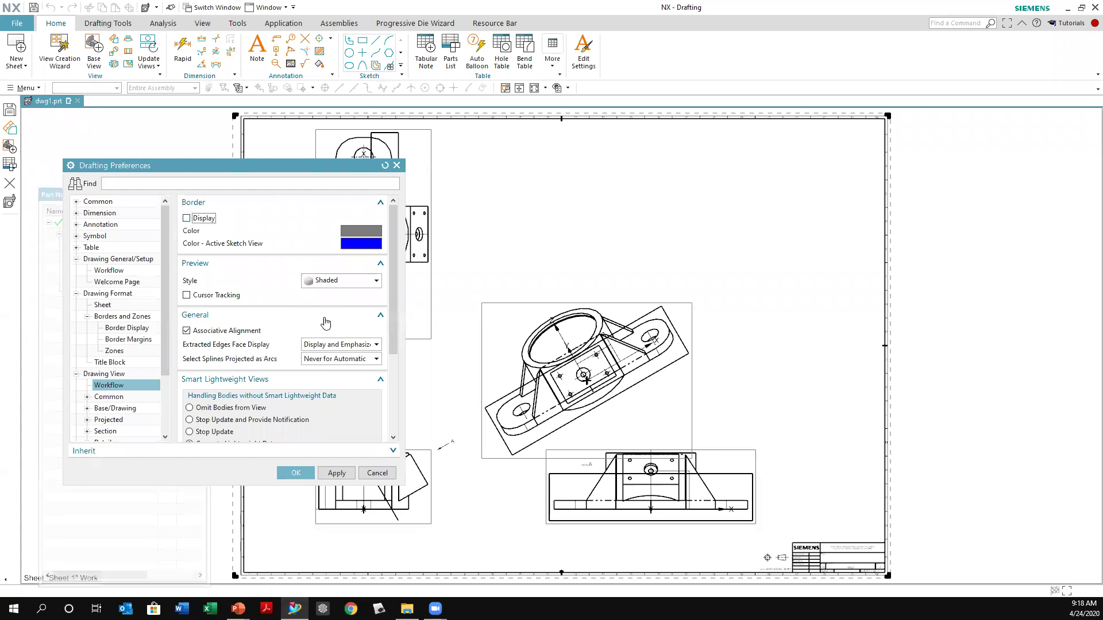
{"action": "left_click", "coordinate": [293, 475]}
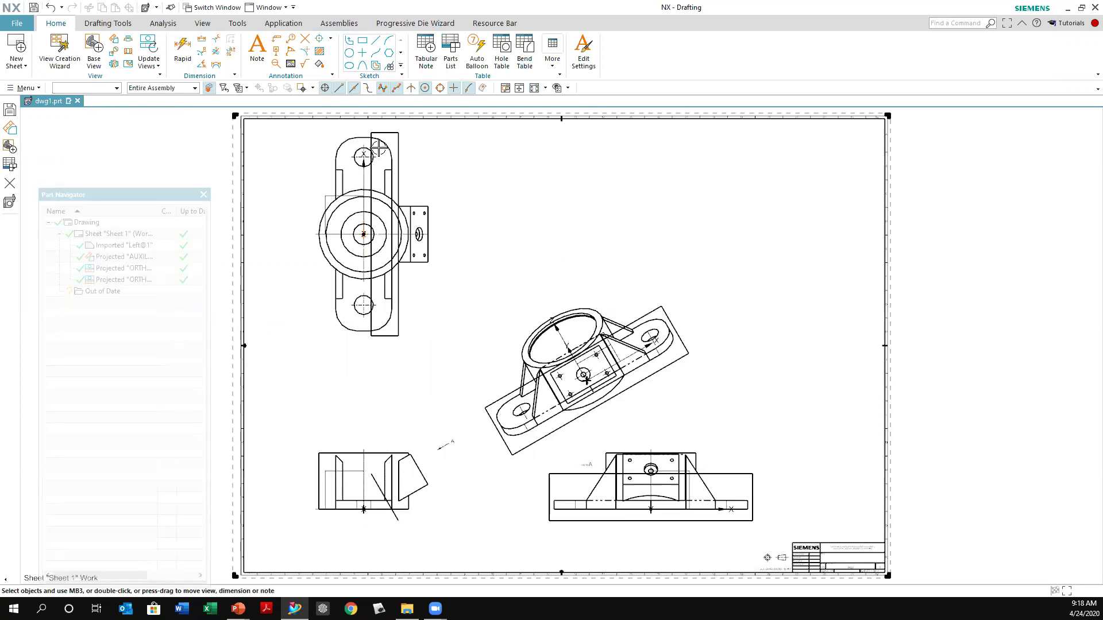
Step: Create a circular 2:1 detail view of the right-hand projected view's upper corner near the sheet's upper right, and view the parent label options
{"action": "left_click", "coordinate": [115, 55]}
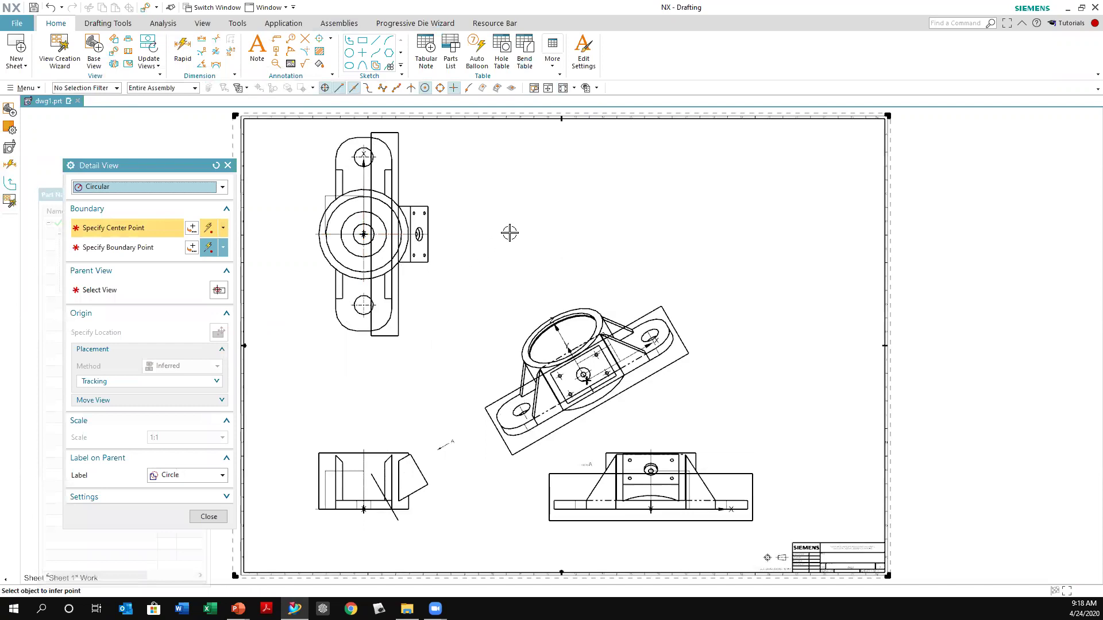
{"action": "left_click", "coordinate": [685, 455]}
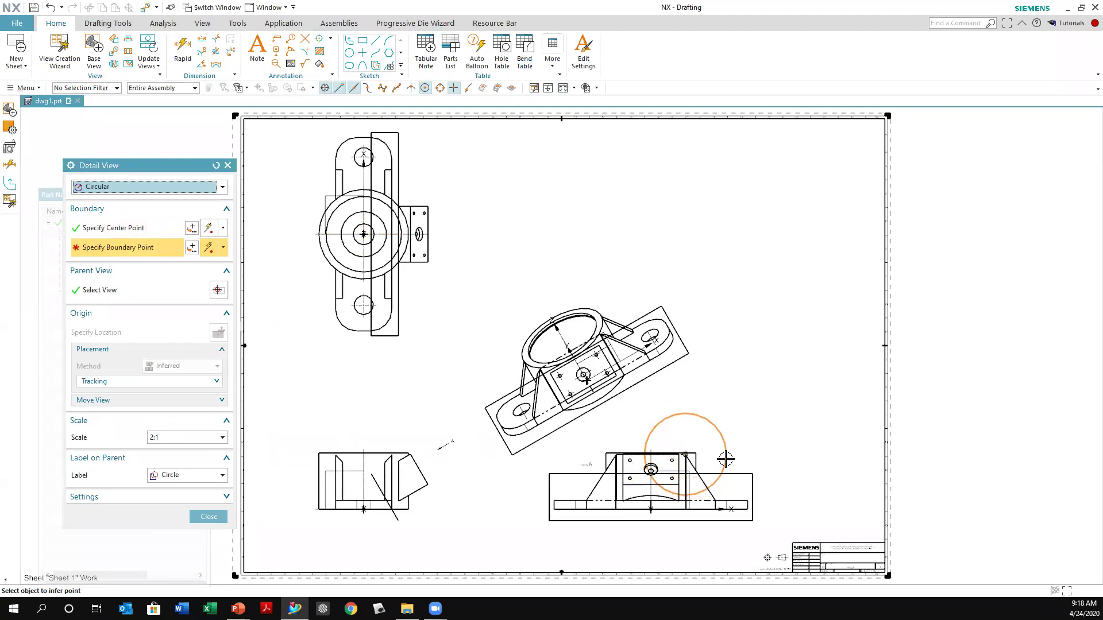
{"action": "left_click", "coordinate": [725, 459]}
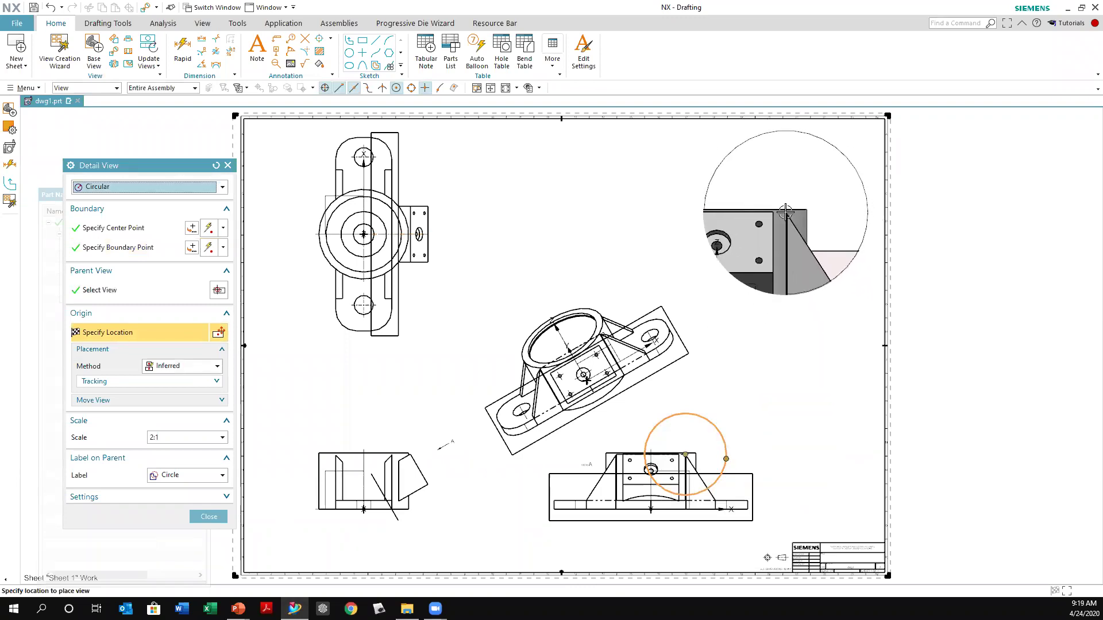
{"action": "left_click", "coordinate": [785, 211]}
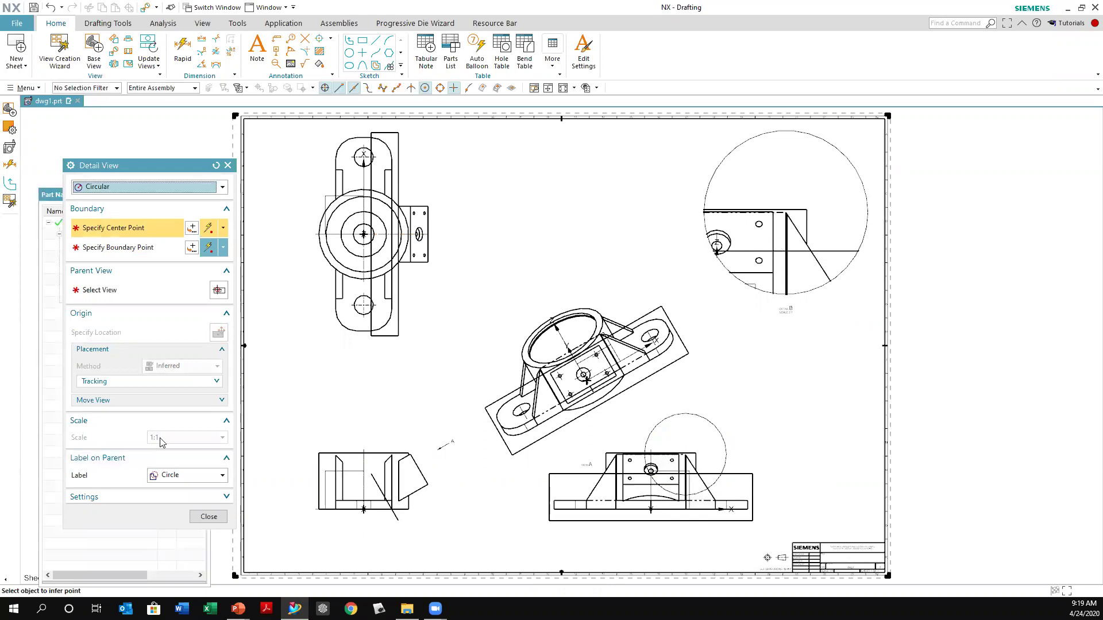
{"action": "left_click", "coordinate": [210, 476]}
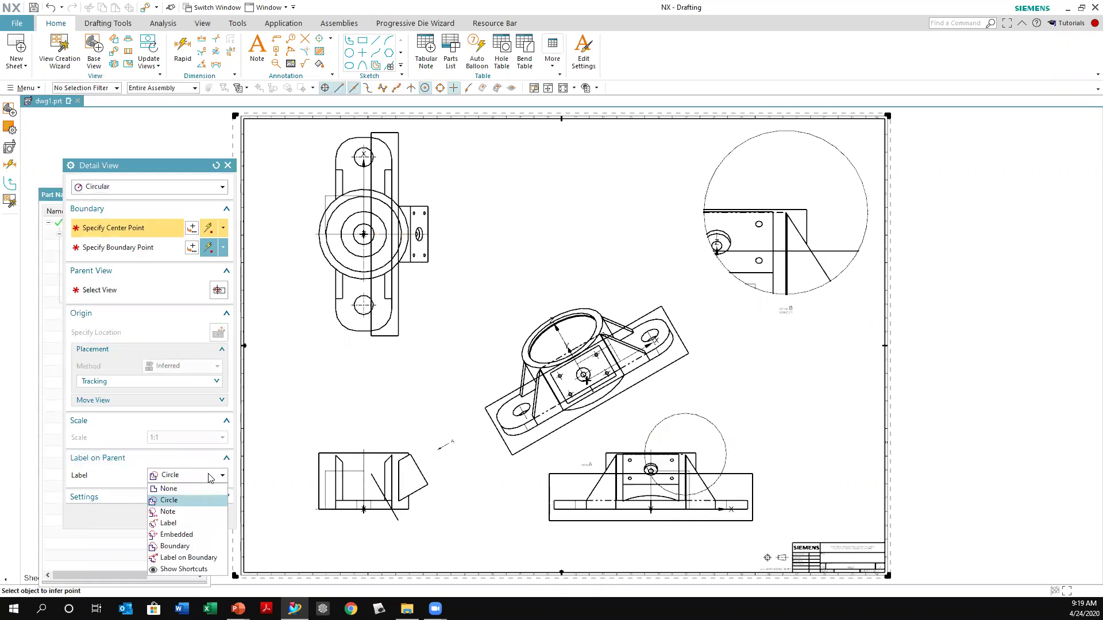
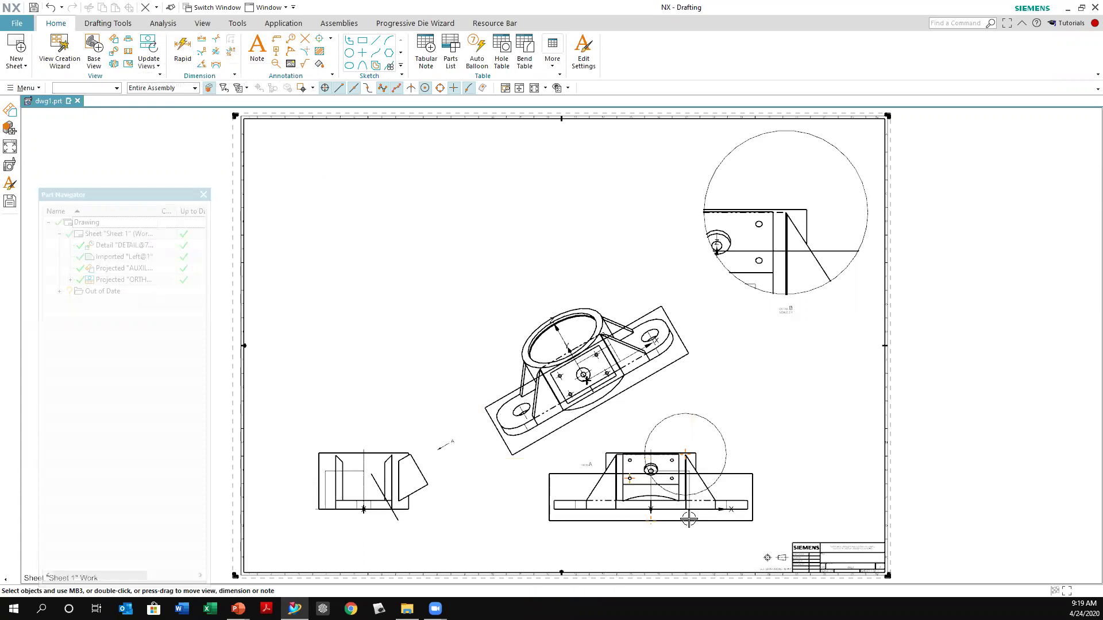
Step: Delete the projected view to the right of the base view together with its child detail view
{"action": "left_click", "coordinate": [760, 487]}
{"action": "key", "text": "Delete"}
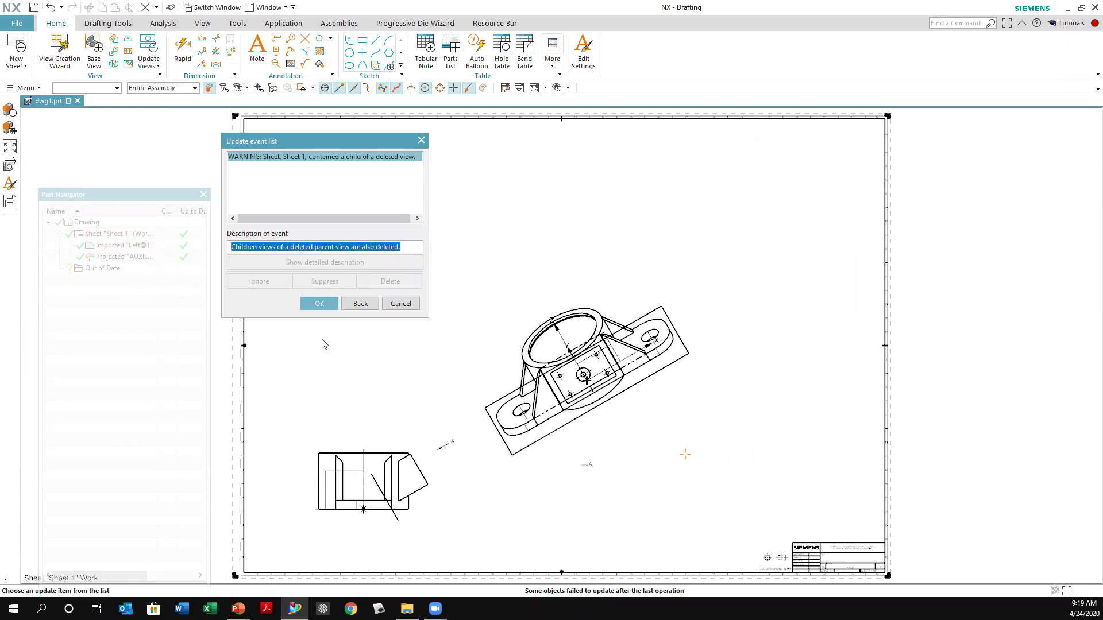
{"action": "left_click", "coordinate": [320, 303]}
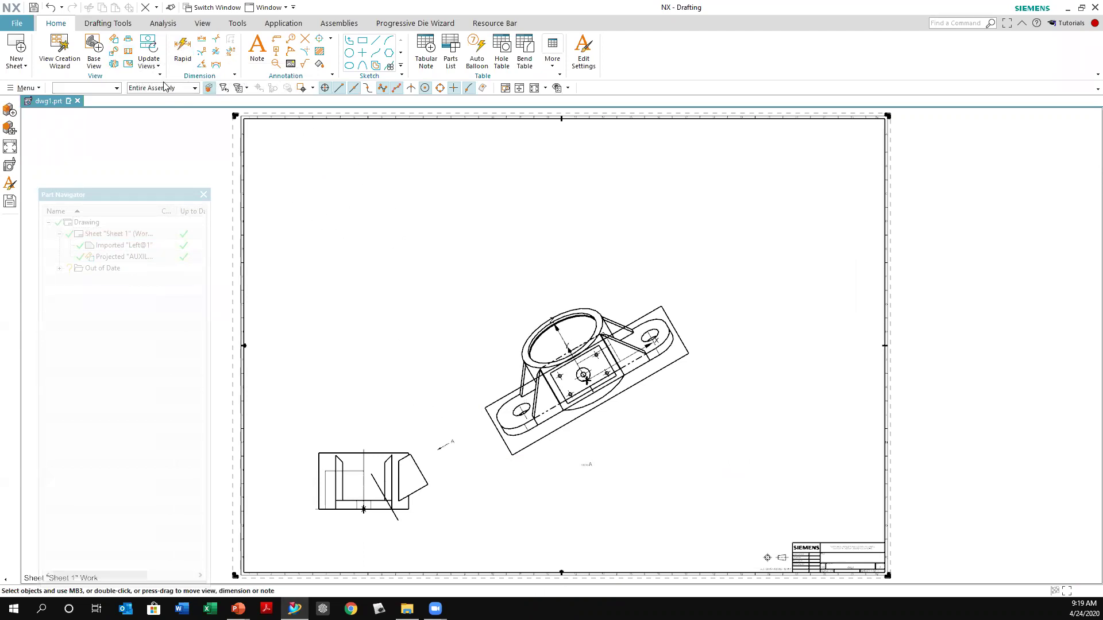
Step: Create a Simple/Stepped section view through the midpoint of the base view's left vertical edge and place it directly above the base view
{"action": "left_click", "coordinate": [128, 54]}
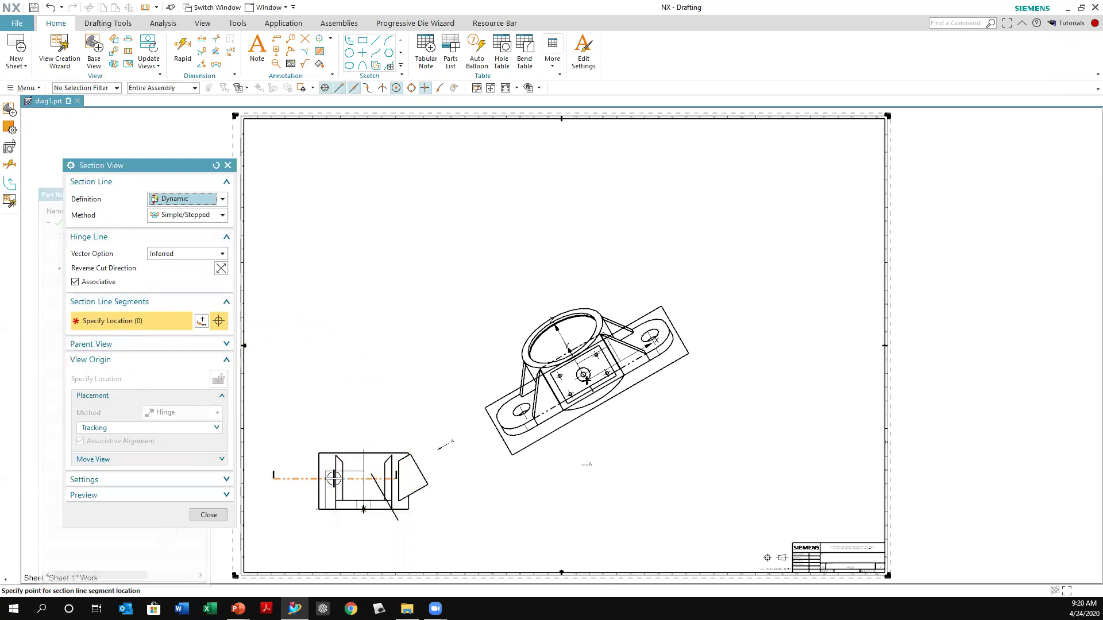
{"action": "scroll", "coordinate": [335, 486], "scroll_direction": "up", "scroll_amount": 3}
{"action": "scroll", "coordinate": [335, 486], "scroll_direction": "down", "scroll_amount": 6}
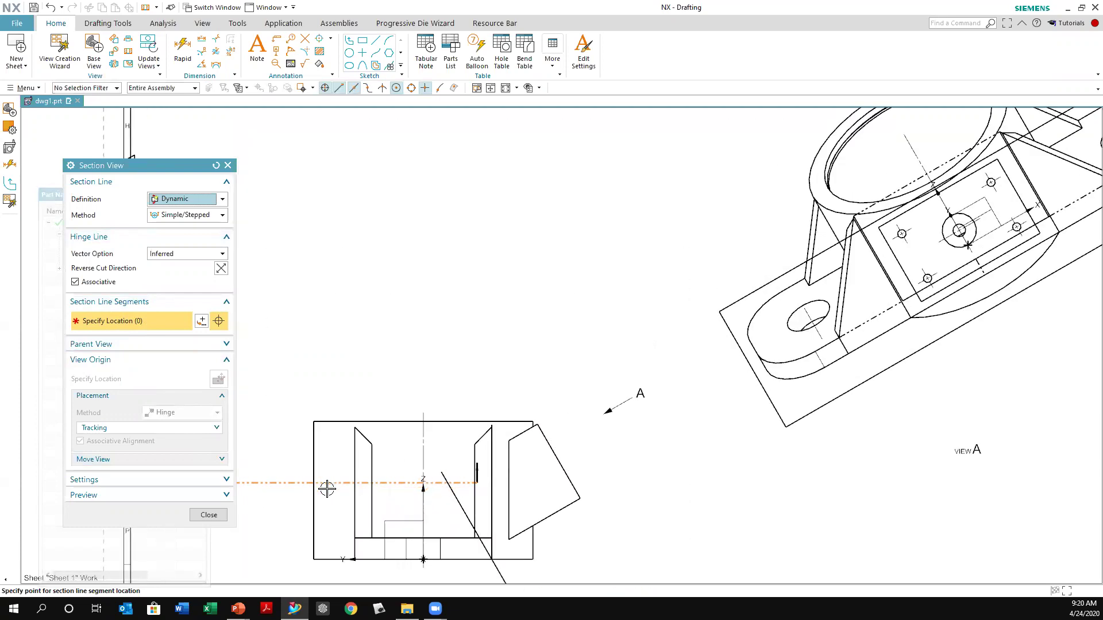
{"action": "scroll", "coordinate": [325, 490], "scroll_direction": "down", "scroll_amount": 1}
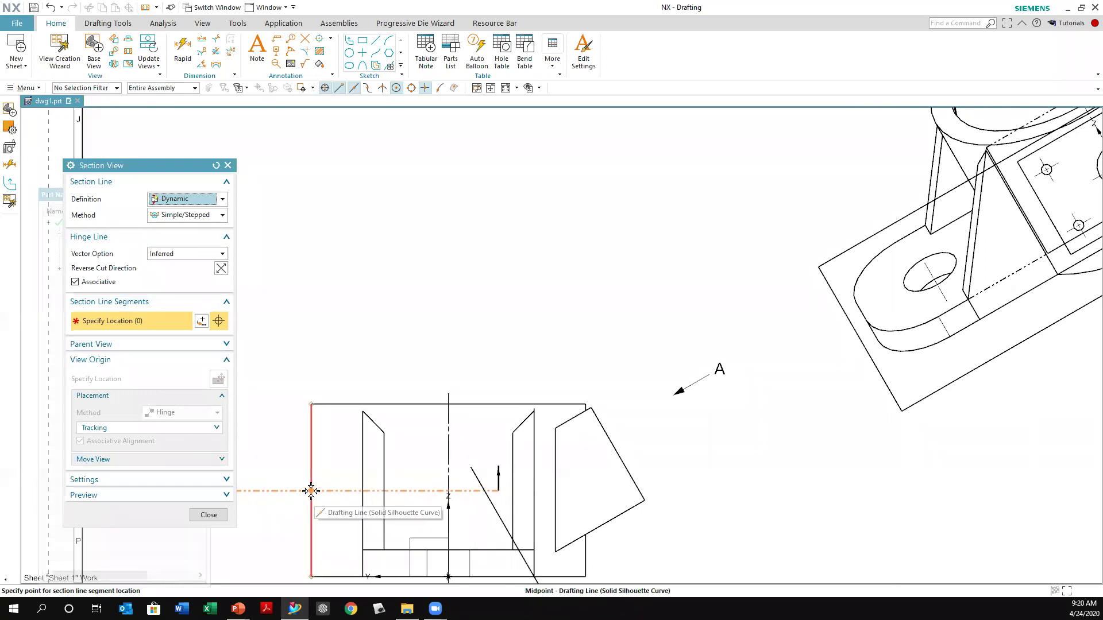
{"action": "left_click", "coordinate": [311, 492]}
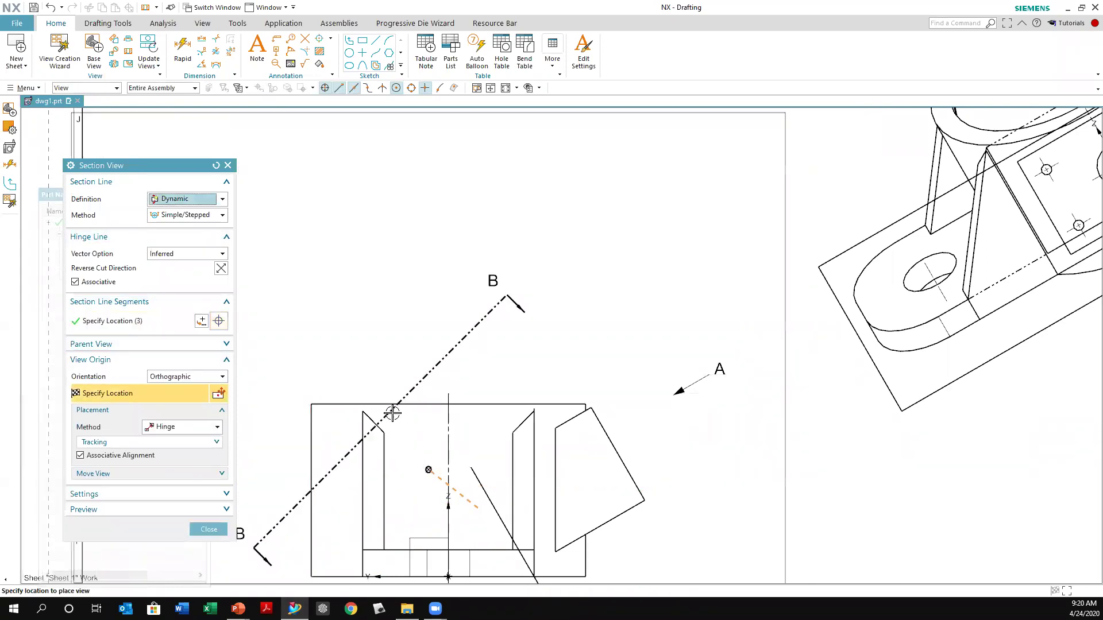
{"action": "scroll", "coordinate": [447, 396], "scroll_direction": "up", "scroll_amount": 3}
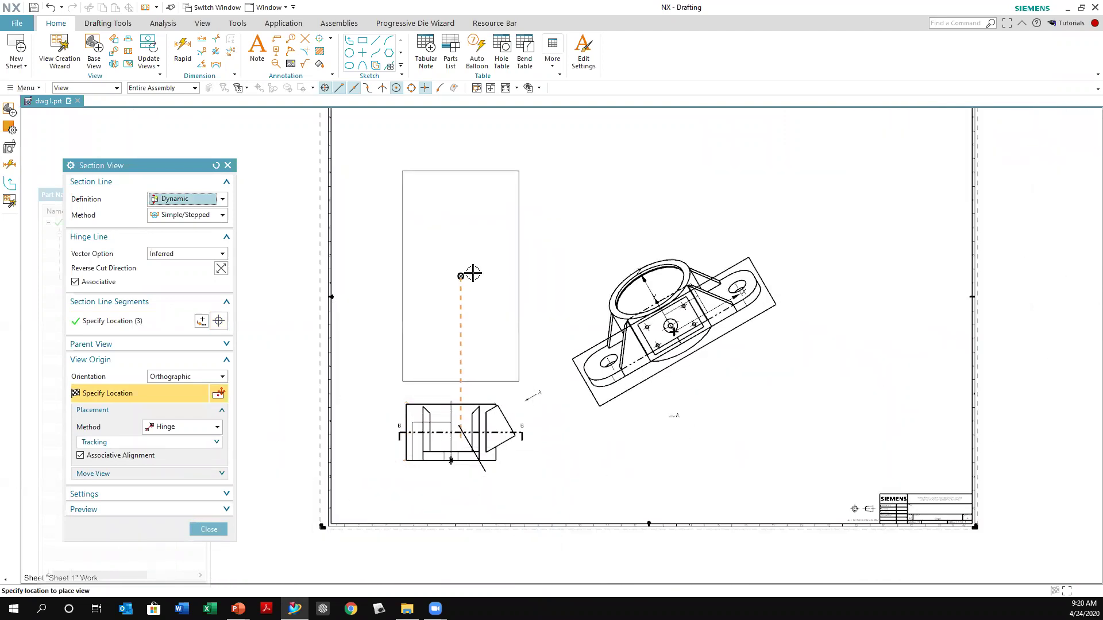
{"action": "left_click", "coordinate": [470, 266]}
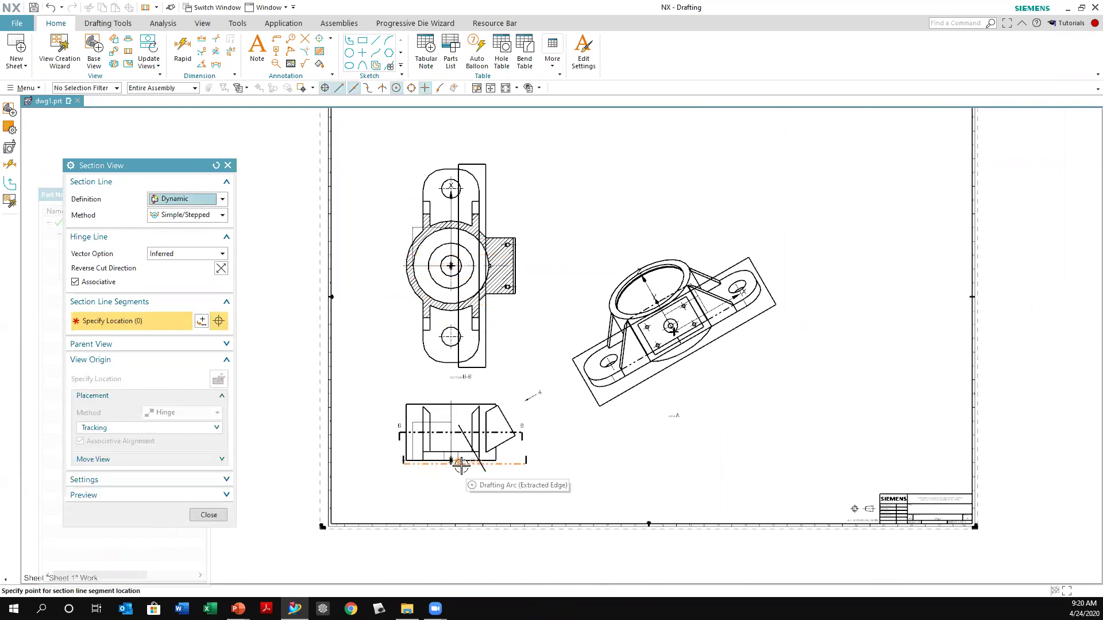
{"action": "scroll", "coordinate": [470, 462], "scroll_direction": "up", "scroll_amount": 2}
{"action": "scroll", "coordinate": [472, 454], "scroll_direction": "up", "scroll_amount": 2}
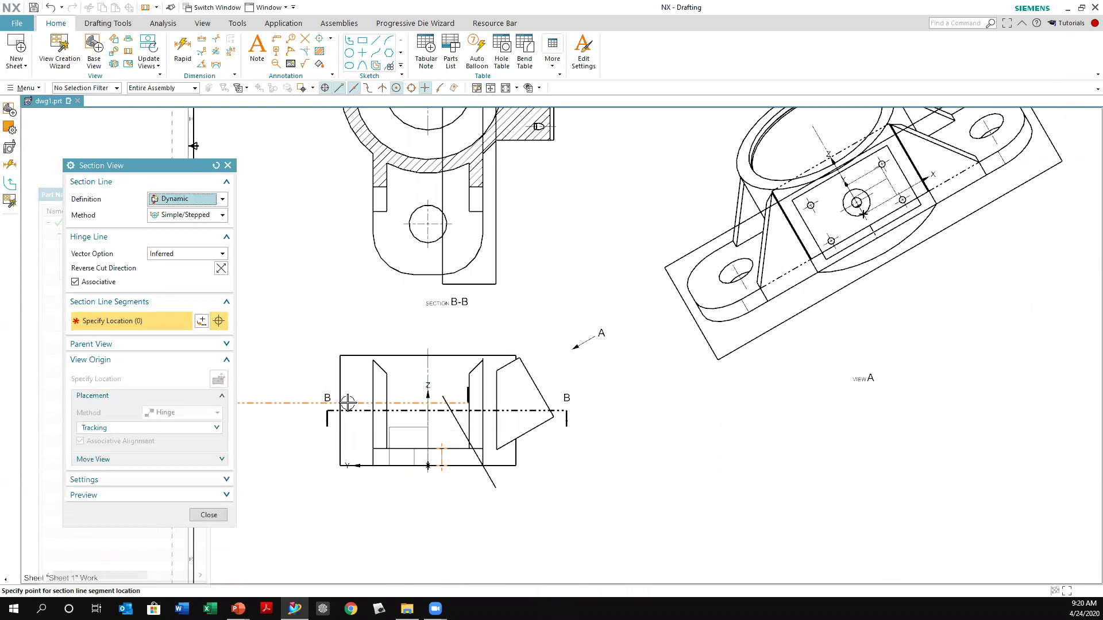
{"action": "scroll", "coordinate": [470, 436], "scroll_direction": "down", "scroll_amount": 3}
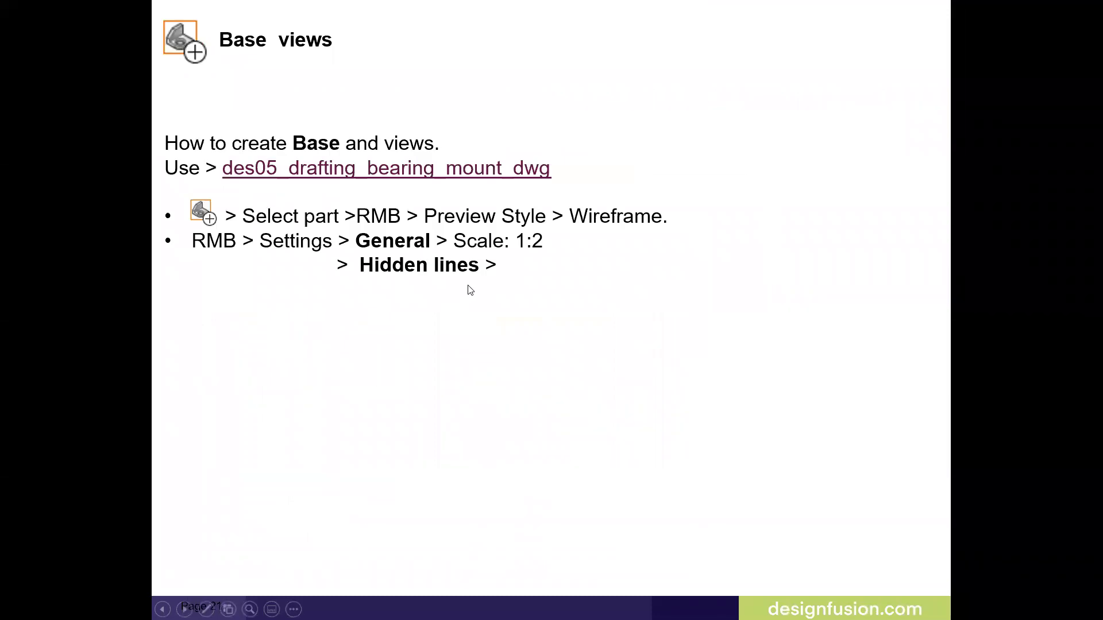
{"action": "left_click", "coordinate": [470, 290]}
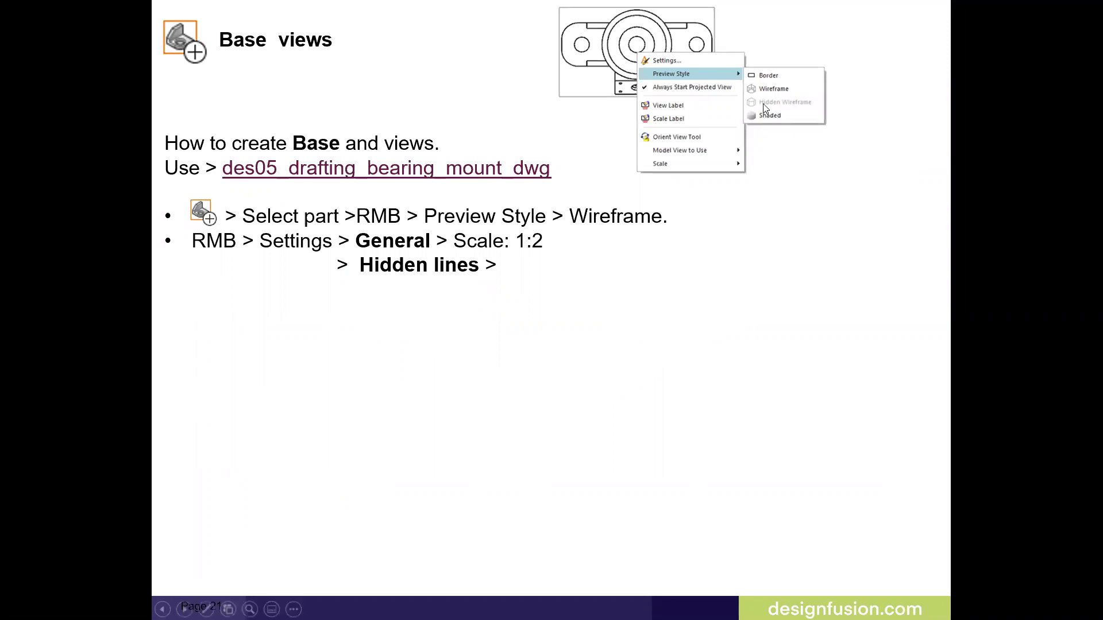
{"action": "left_click", "coordinate": [674, 131]}
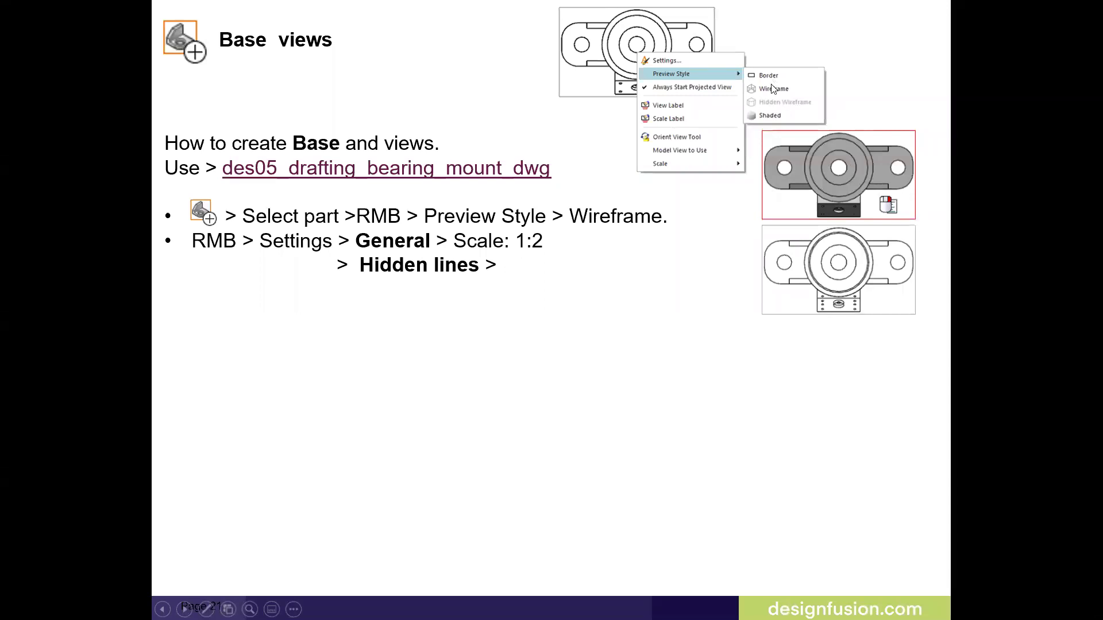
{"action": "left_click", "coordinate": [819, 245]}
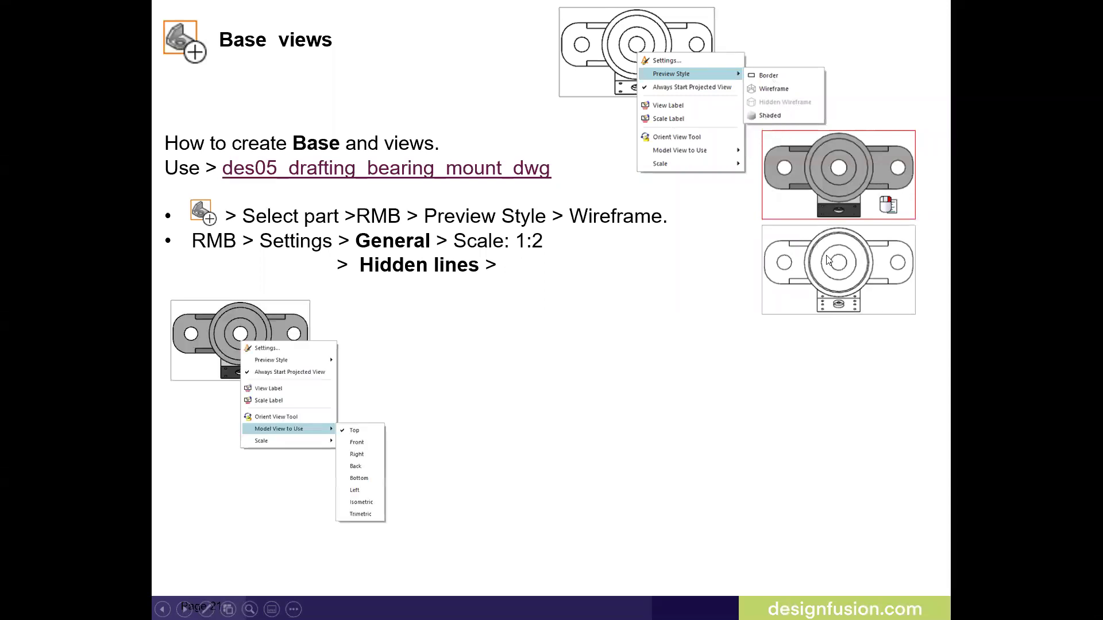
{"action": "left_click", "coordinate": [362, 461]}
{"action": "left_click", "coordinate": [511, 398]}
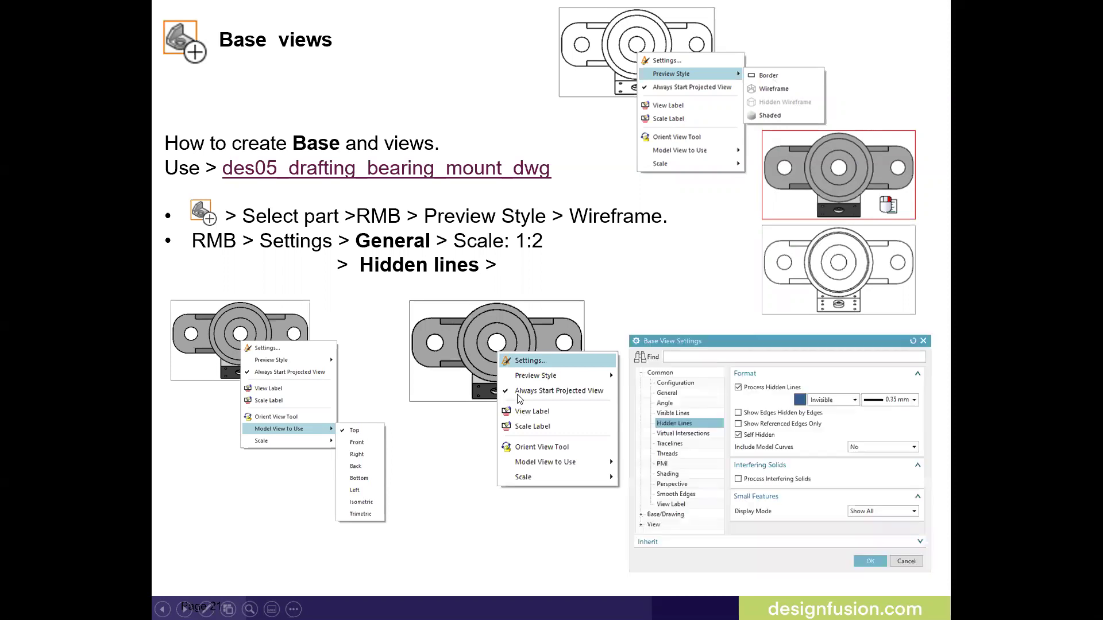
{"action": "left_click", "coordinate": [682, 372]}
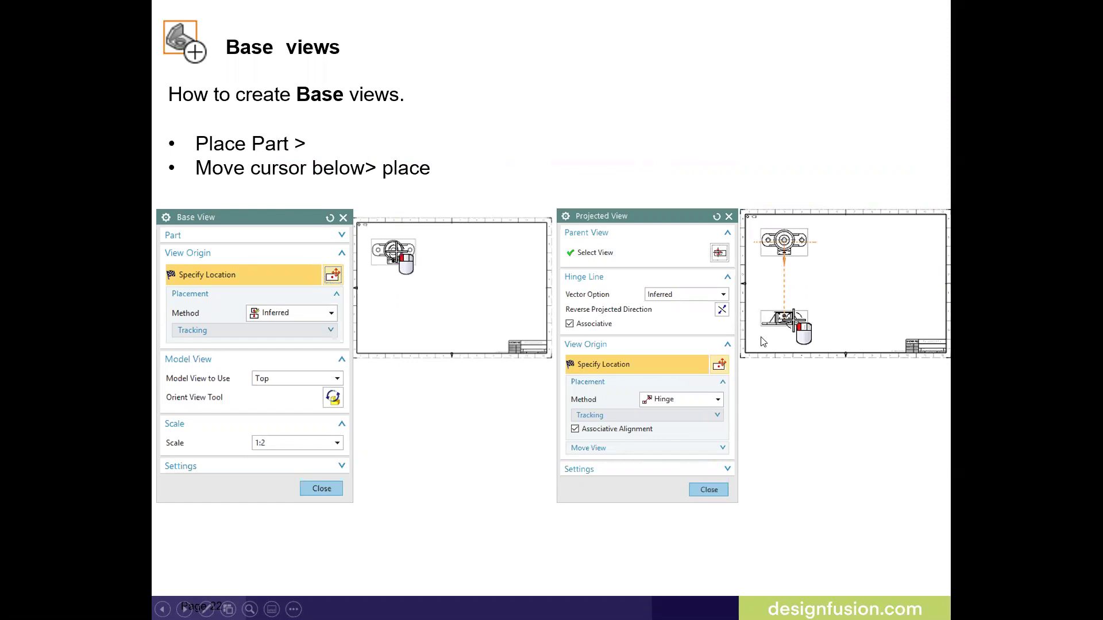
{"action": "left_click", "coordinate": [743, 370]}
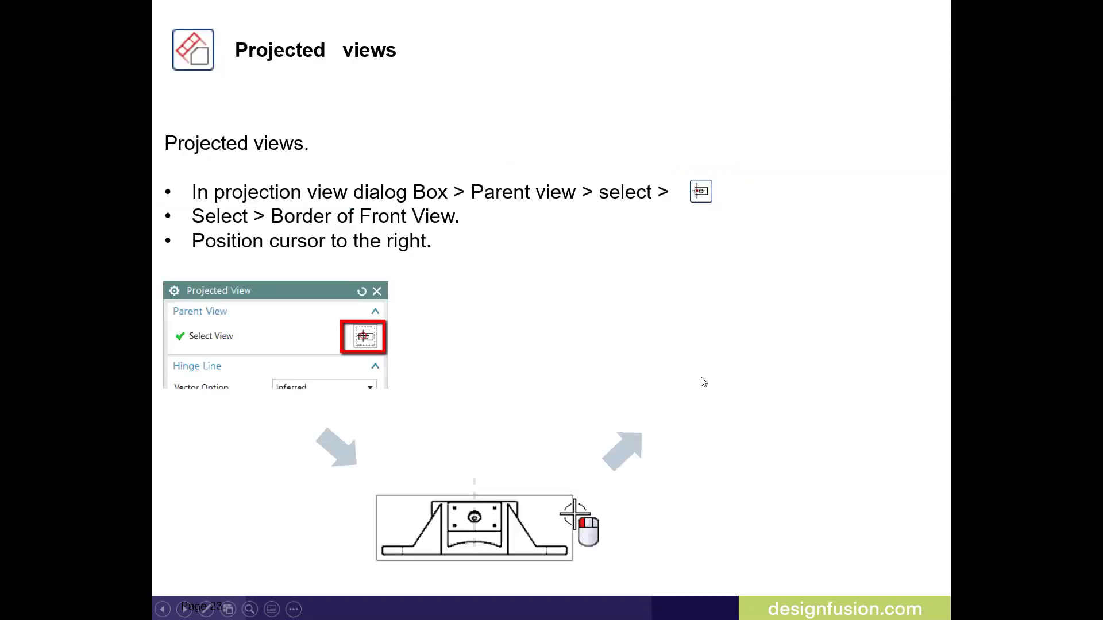
{"action": "left_click", "coordinate": [703, 382]}
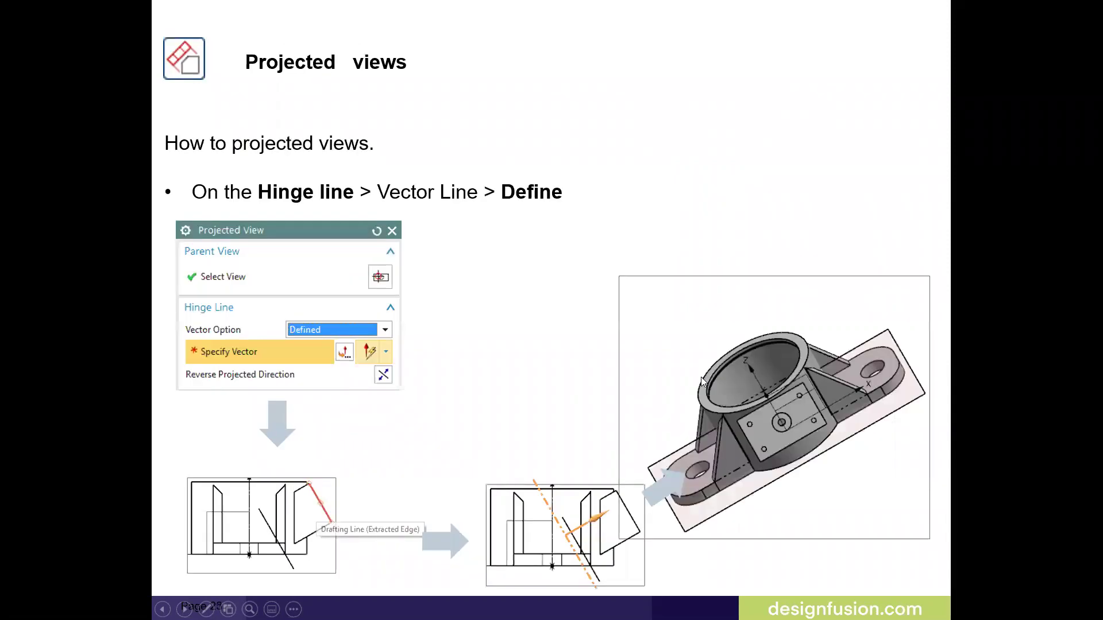
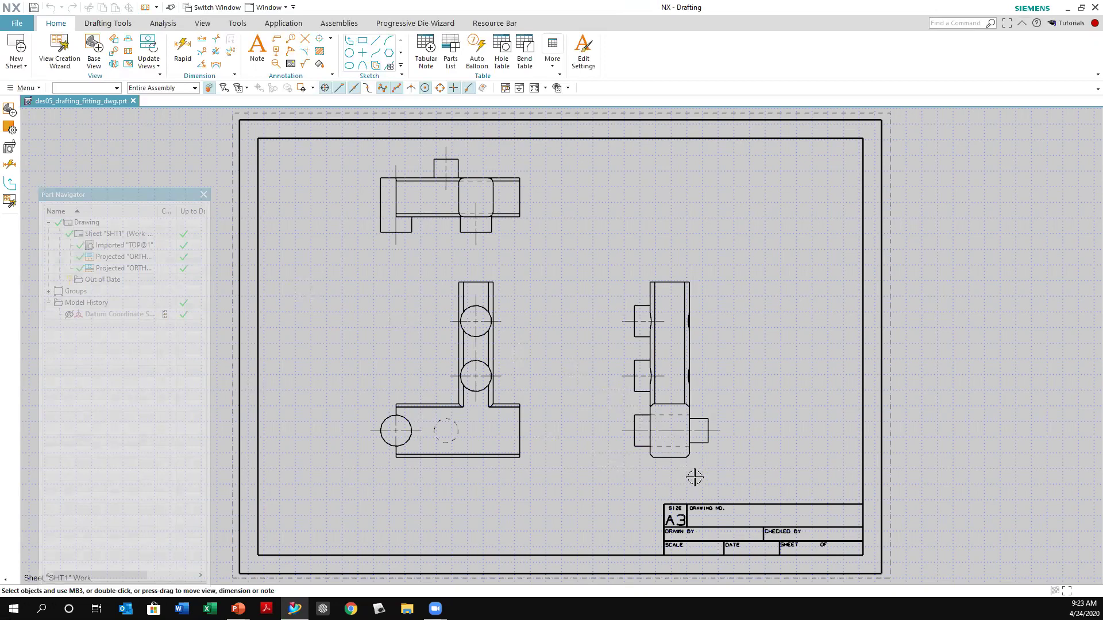
Step: Add a rapid dimension for the overall width of the lower block in the right-hand projected view, placed below that view
{"action": "scroll", "coordinate": [674, 493], "scroll_direction": "up", "scroll_amount": 5}
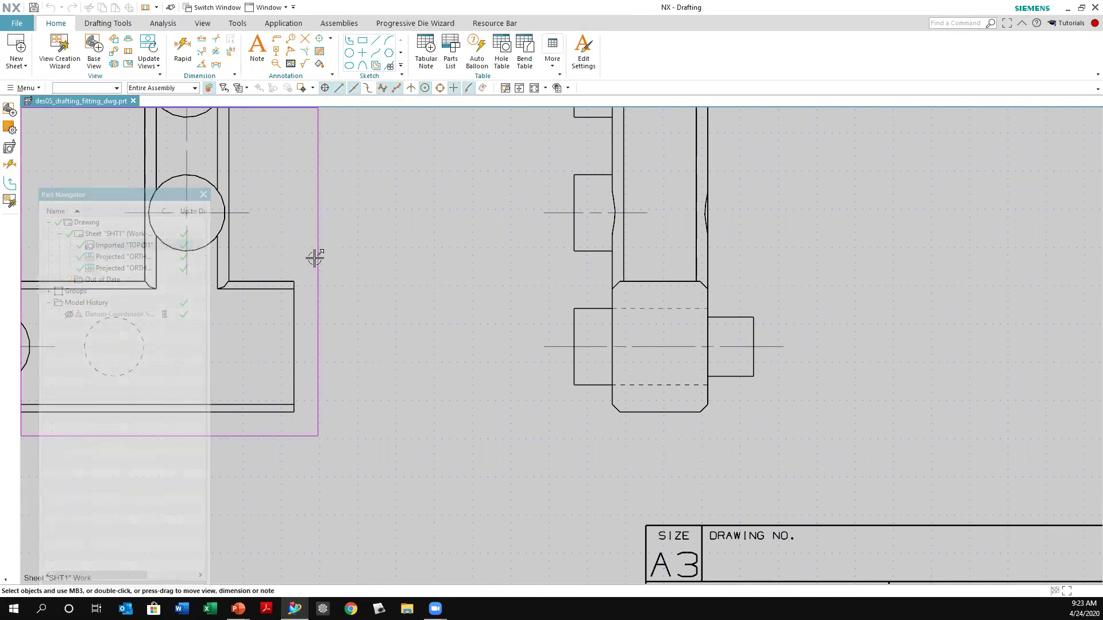
{"action": "left_click", "coordinate": [182, 55]}
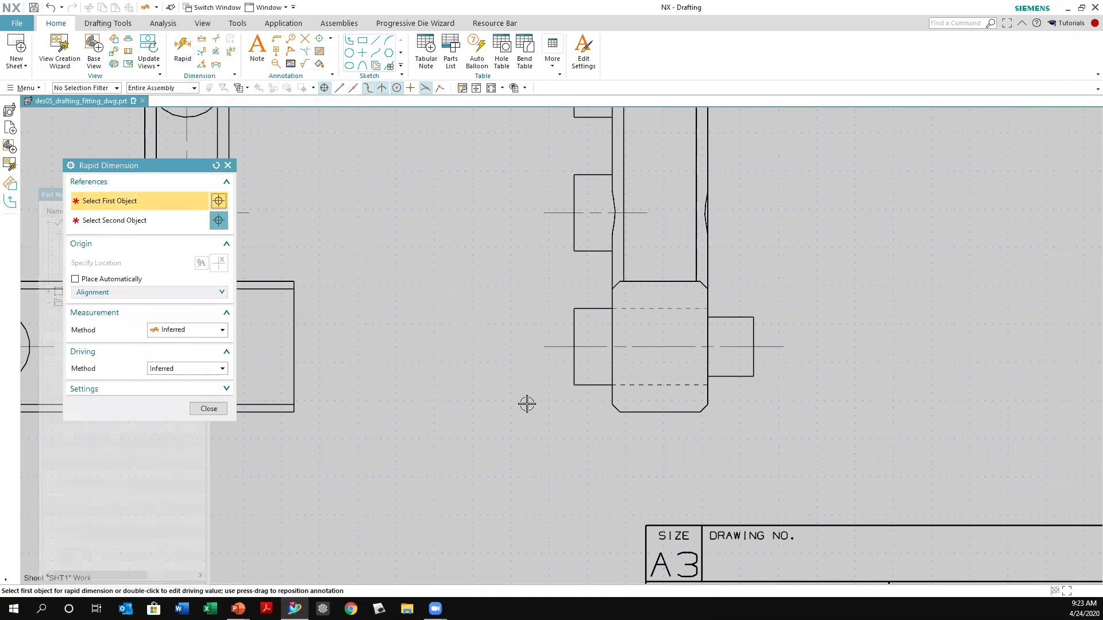
{"action": "left_click", "coordinate": [614, 396]}
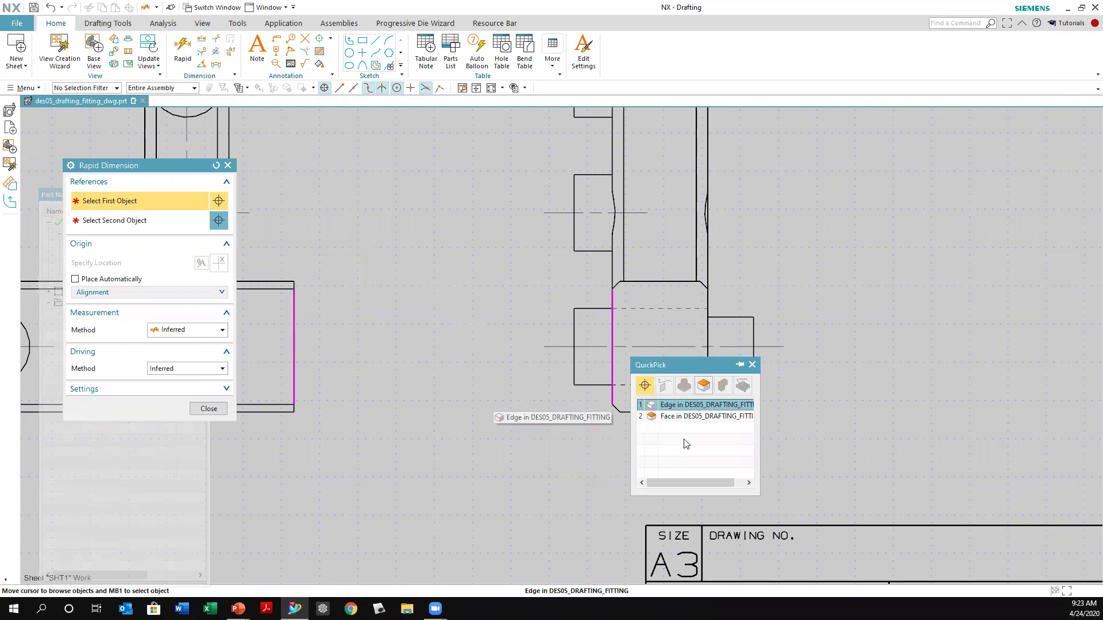
{"action": "left_click", "coordinate": [695, 405]}
{"action": "left_click", "coordinate": [707, 395]}
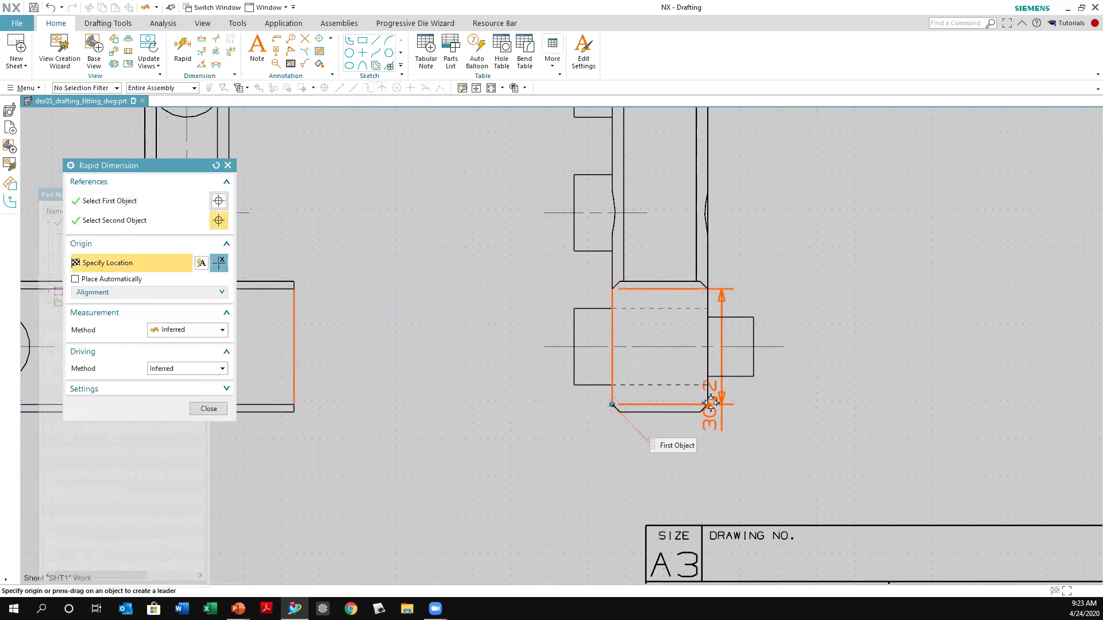
{"action": "left_click", "coordinate": [707, 402]}
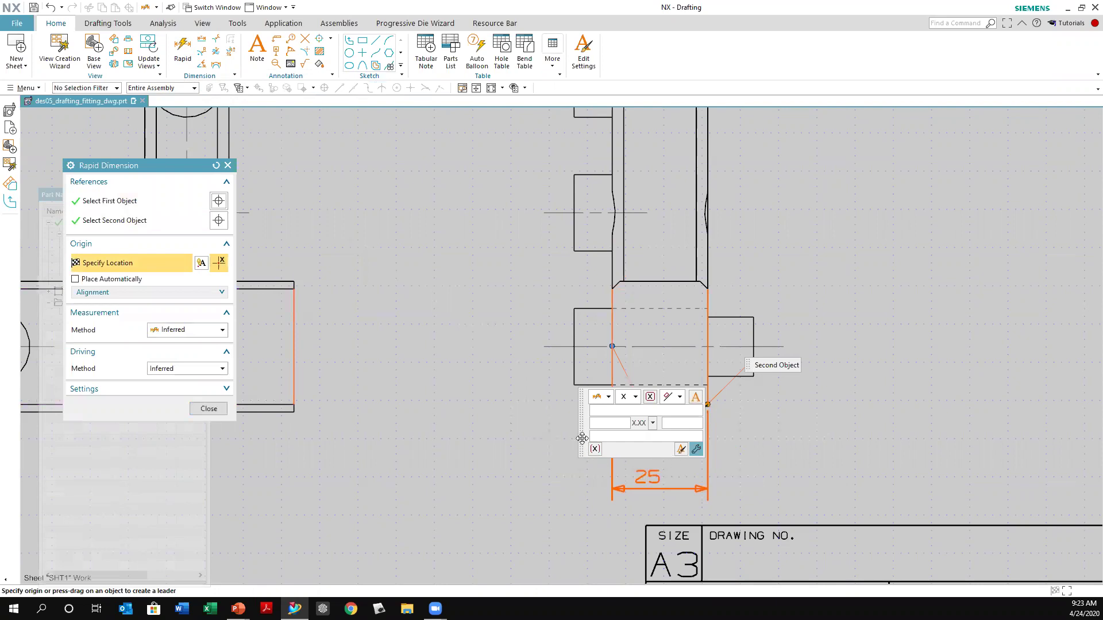
{"action": "left_click", "coordinate": [660, 476]}
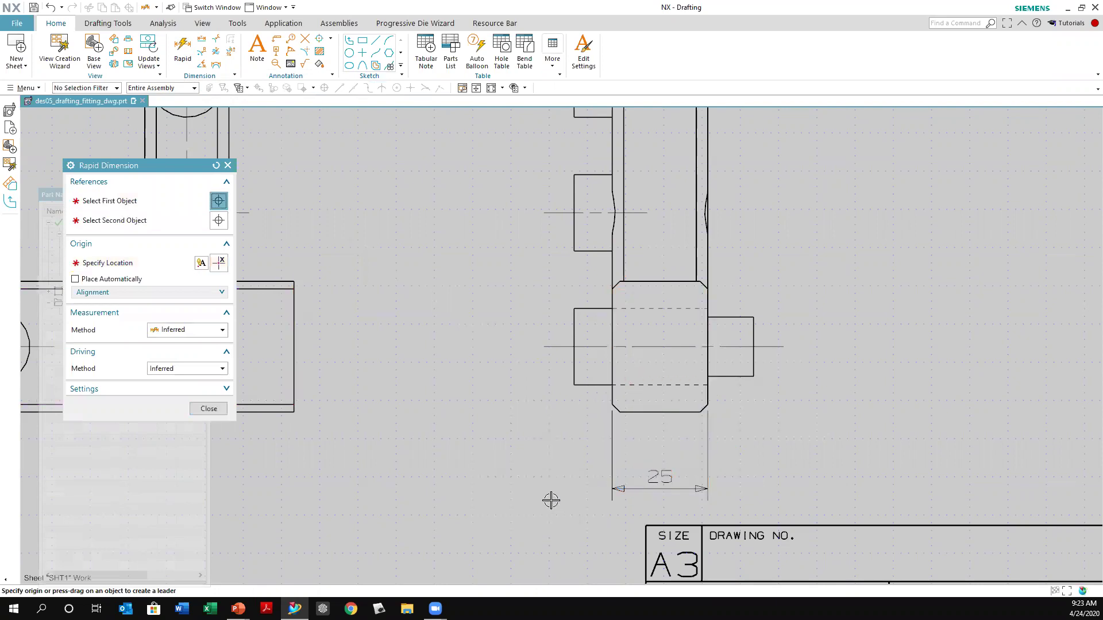
{"action": "scroll", "coordinate": [573, 453], "scroll_direction": "up", "scroll_amount": 4}
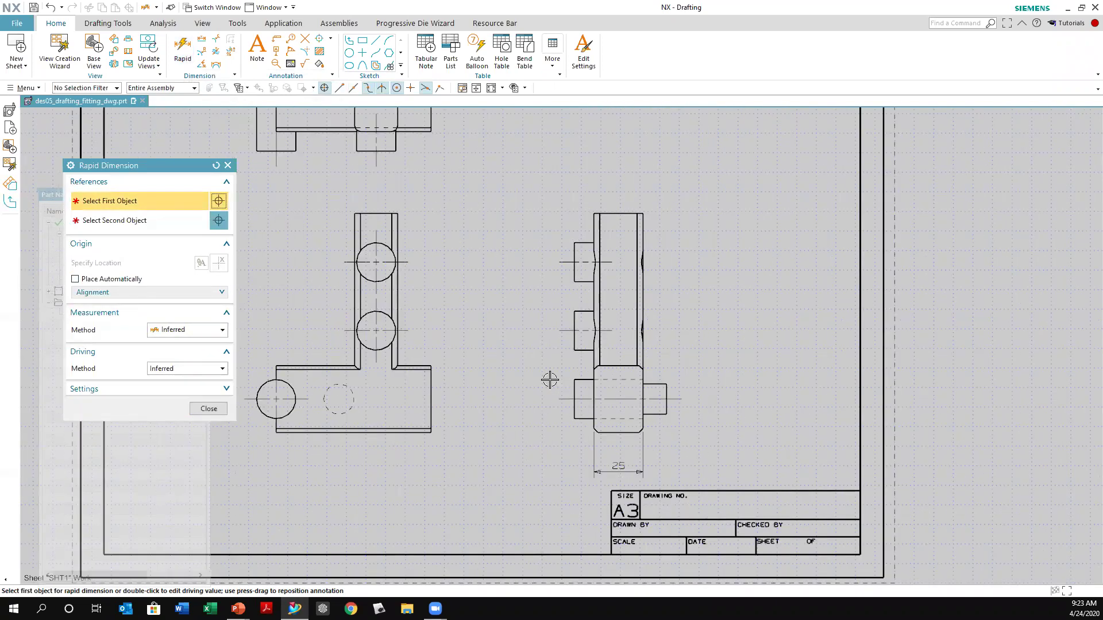
{"action": "scroll", "coordinate": [525, 398], "scroll_direction": "down", "scroll_amount": 3}
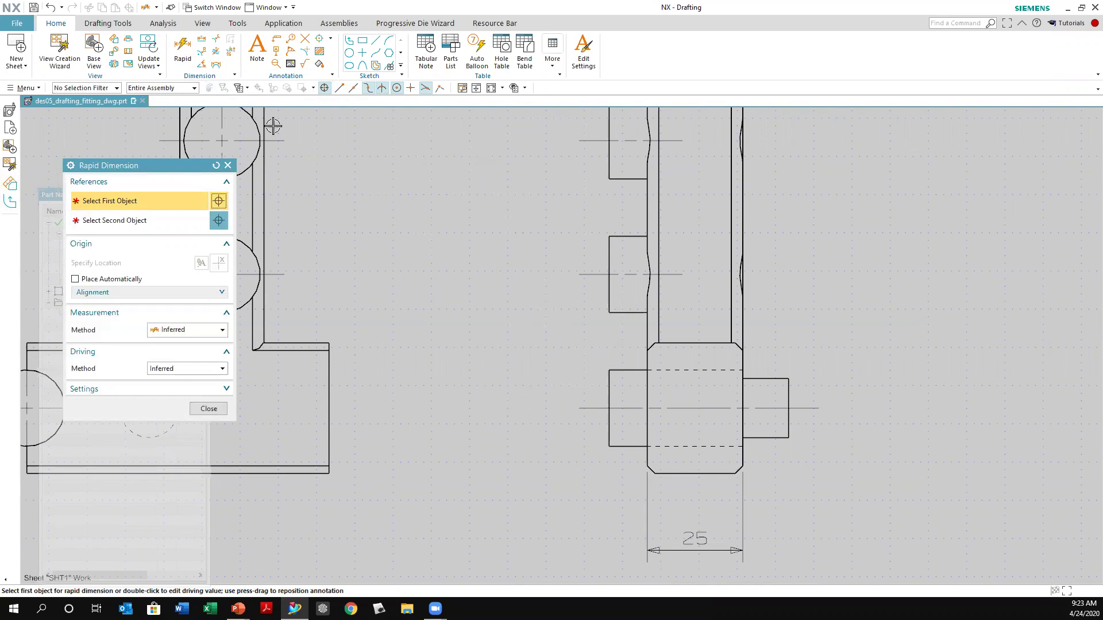
{"action": "left_click", "coordinate": [181, 56]}
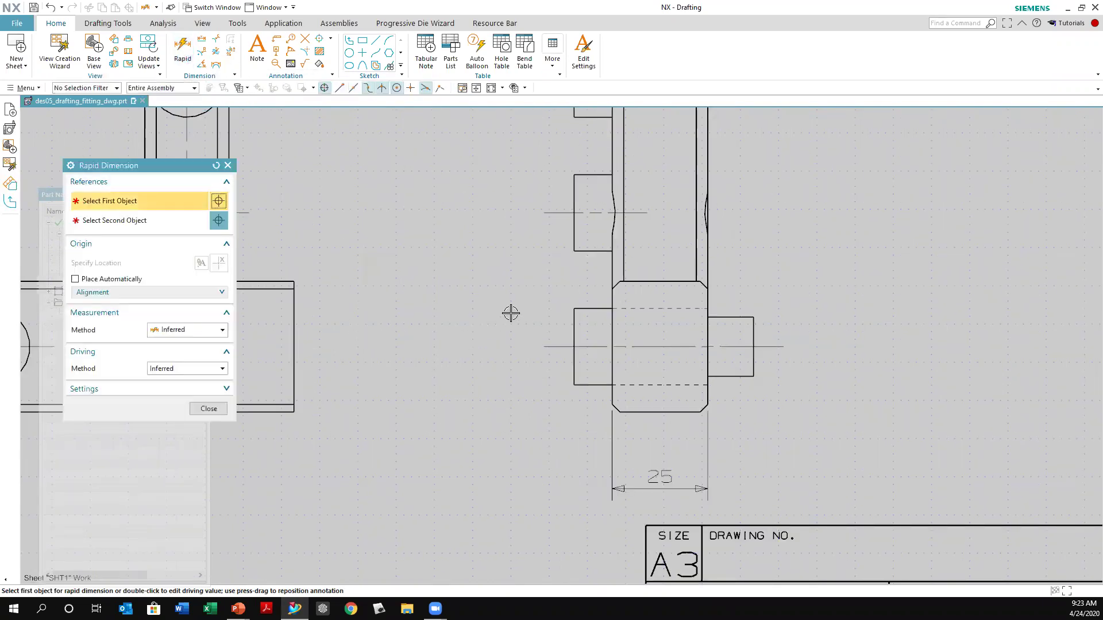
{"action": "left_click", "coordinate": [583, 308]}
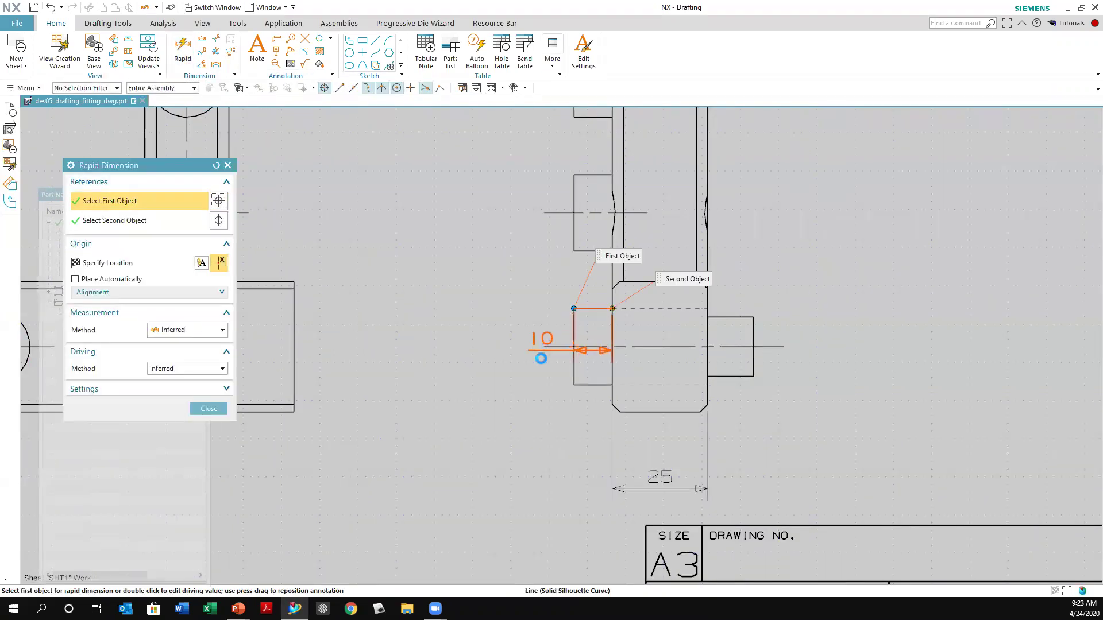
{"action": "left_click", "coordinate": [577, 382]}
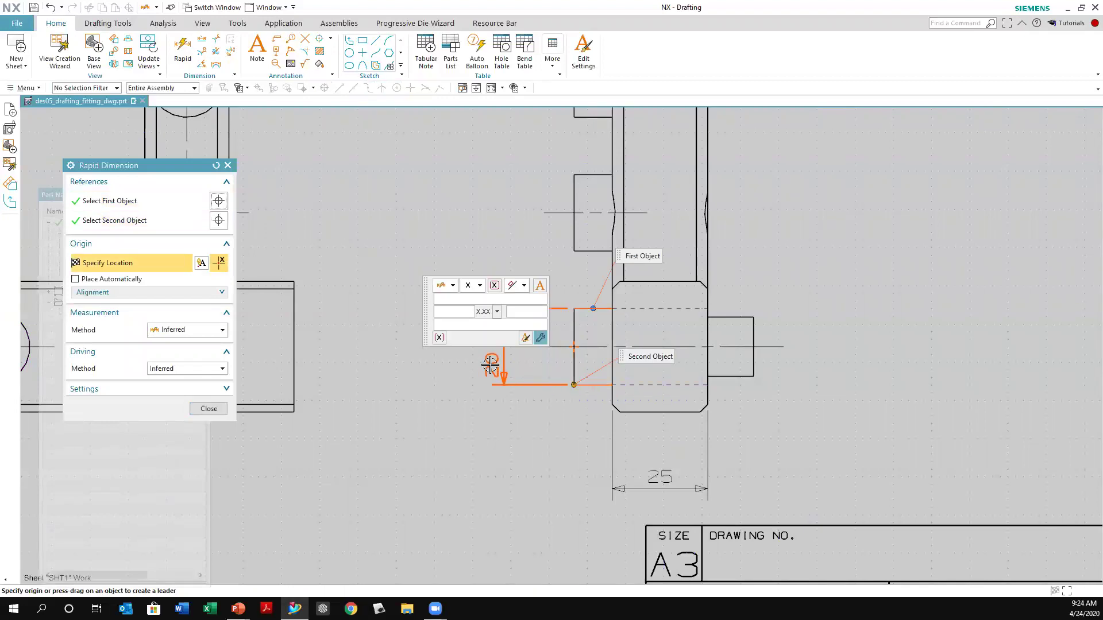
{"action": "key", "text": "Escape"}
{"action": "left_click", "coordinate": [556, 213]}
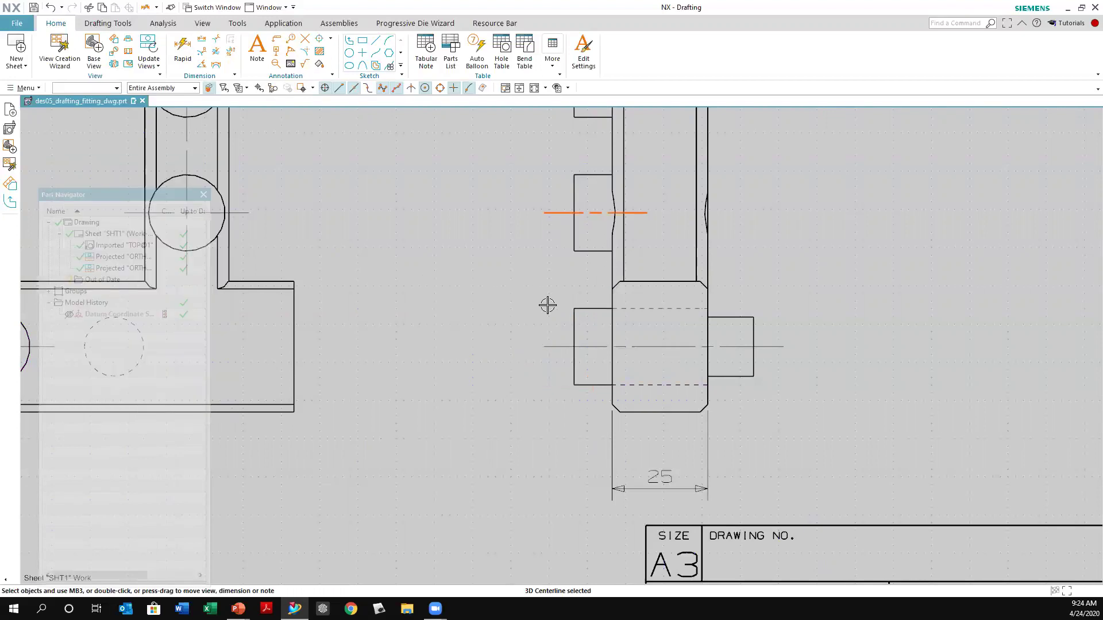
{"action": "left_click", "coordinate": [547, 346]}
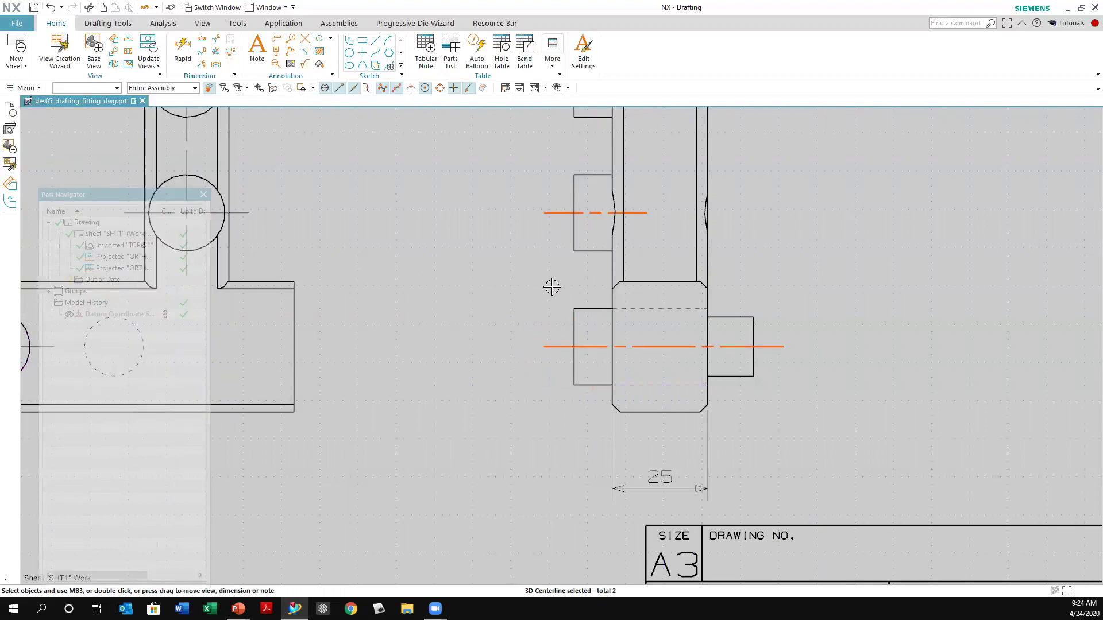
{"action": "left_click", "coordinate": [191, 51]}
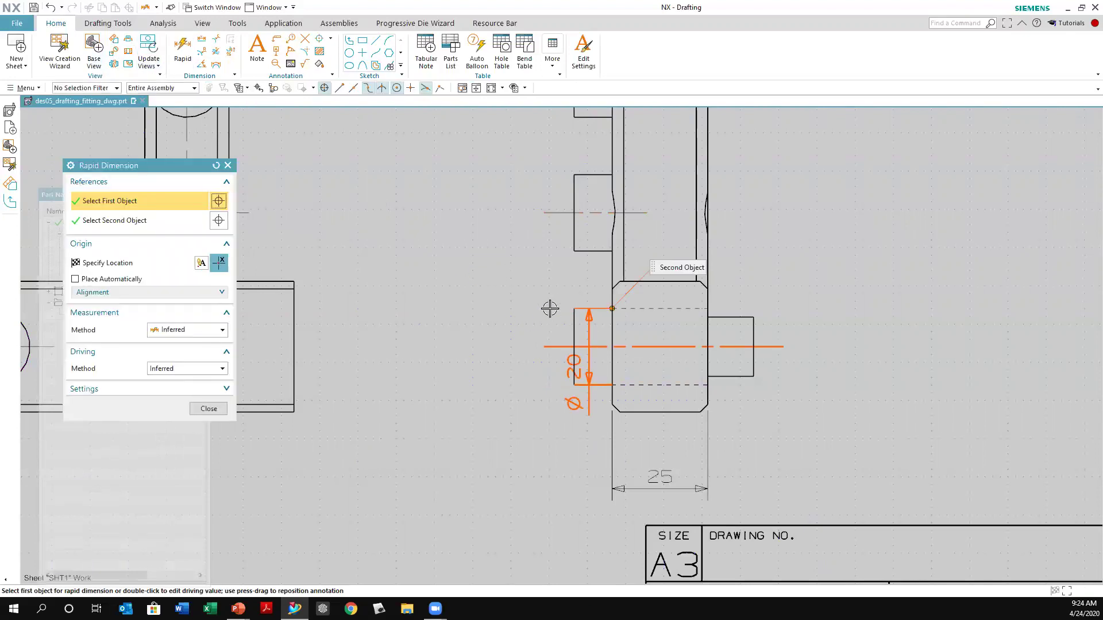
{"action": "key", "text": "Escape"}
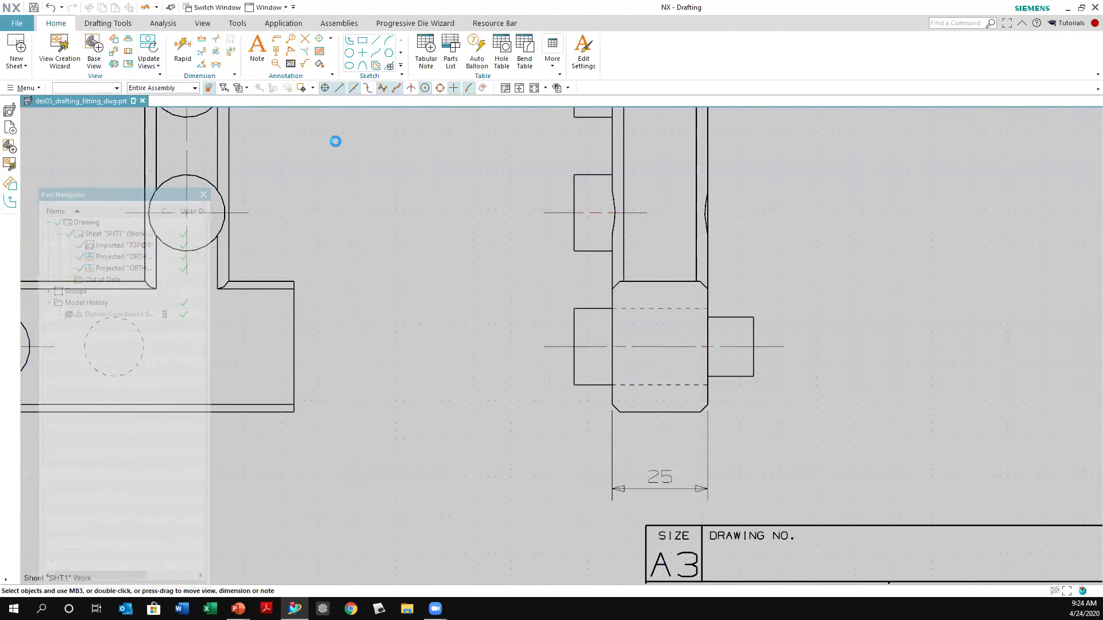
{"action": "left_click", "coordinate": [574, 385]}
{"action": "left_click", "coordinate": [582, 308]}
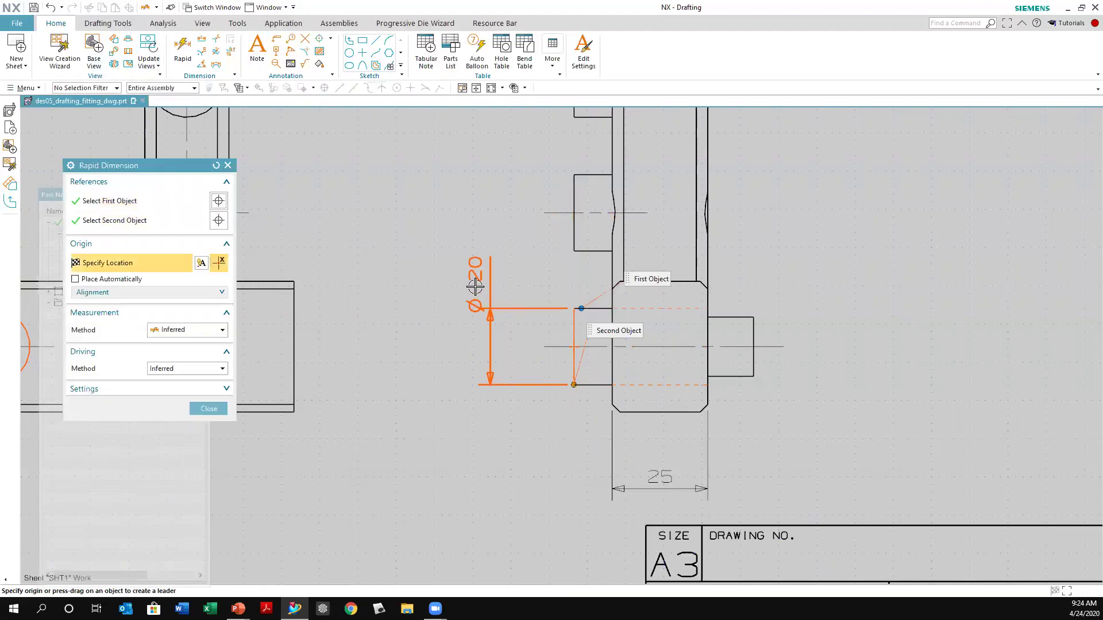
{"action": "key", "text": "Escape"}
{"action": "key", "text": "Escape"}
Step: Begin a rapid dimension between the horizontal centerlines of the right-hand view's lowest two left bosses and enter its on-screen editing mode
{"action": "left_click", "coordinate": [183, 43]}
{"action": "left_click", "coordinate": [545, 211]}
{"action": "left_click", "coordinate": [549, 344]}
{"action": "mouse_move", "coordinate": [507, 293]}
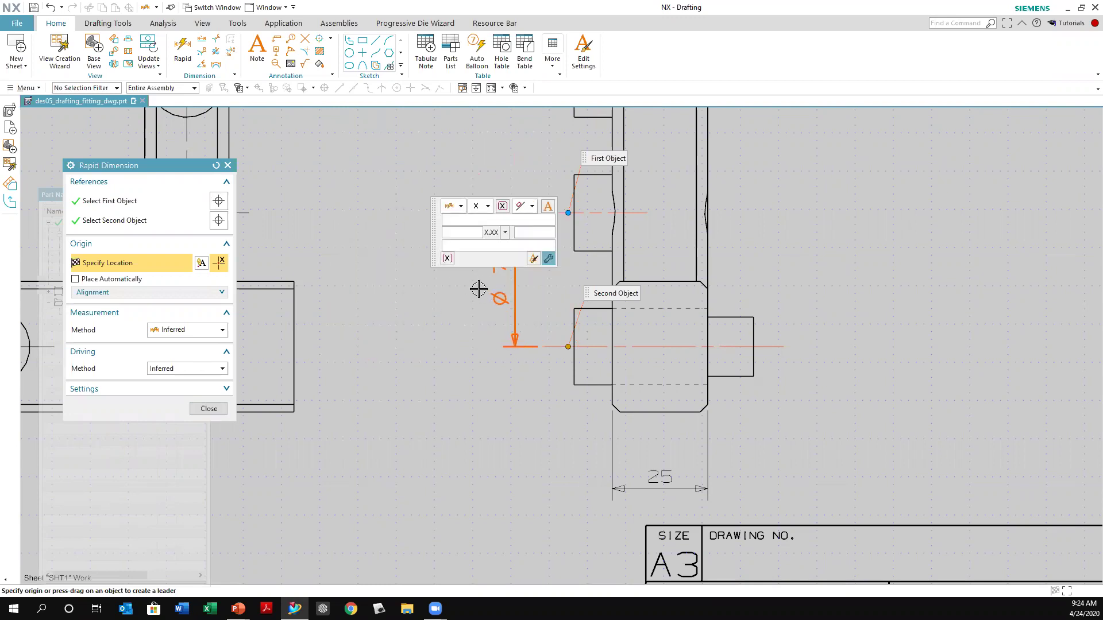
{"action": "left_click", "coordinate": [549, 261]}
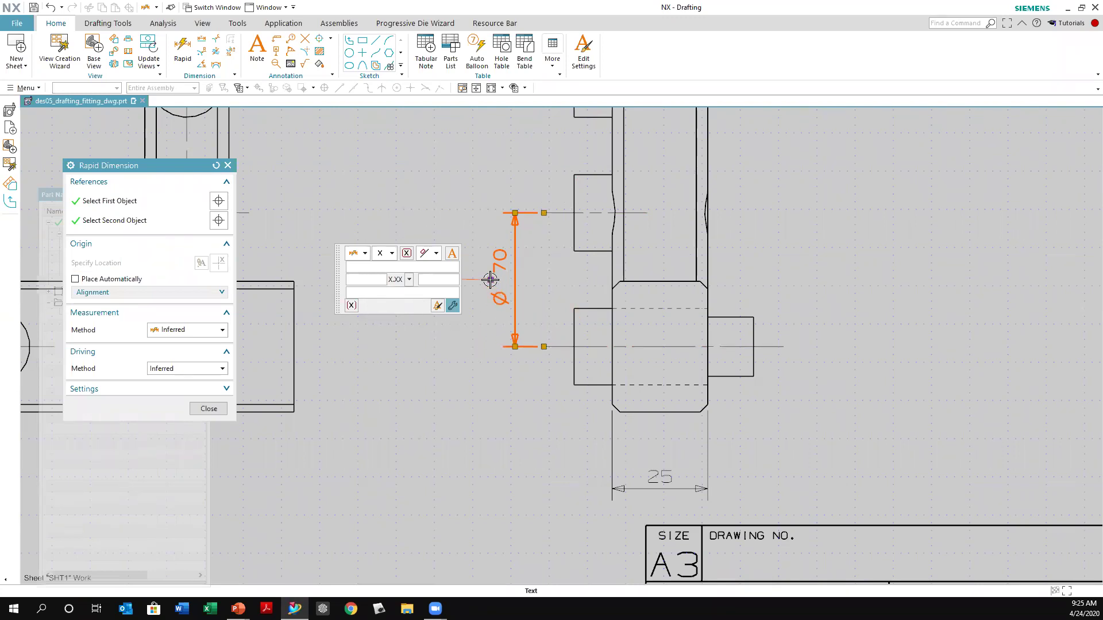
{"action": "mouse_move", "coordinate": [513, 348]}
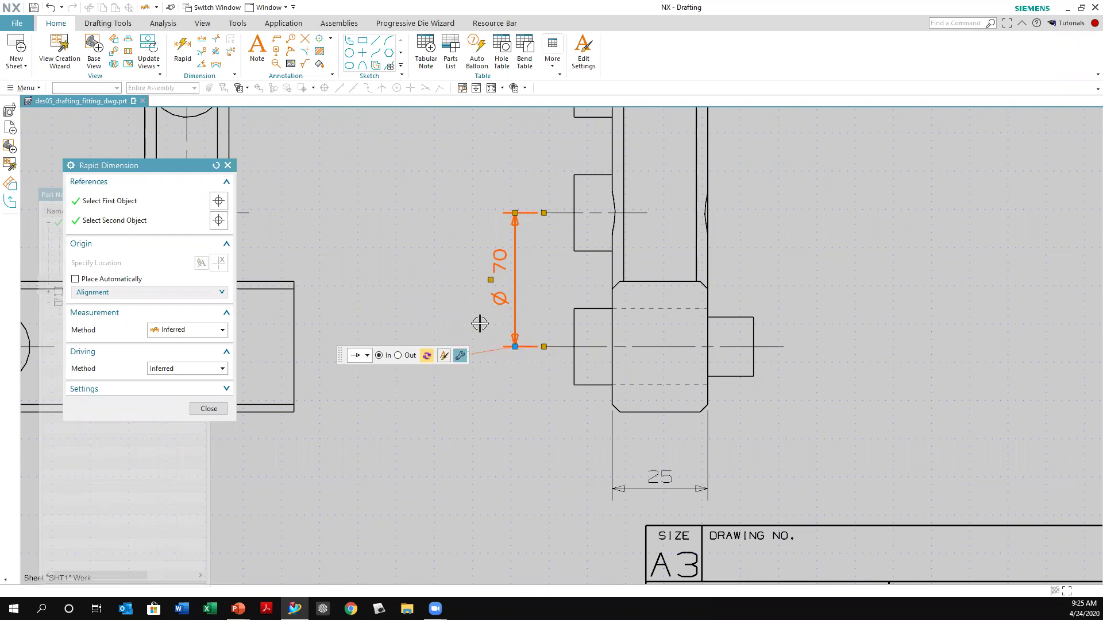
Step: Change the centerline dimension's arrowheads to the closed hollow style, trying them outside before setting them back to In
{"action": "left_click", "coordinate": [367, 356]}
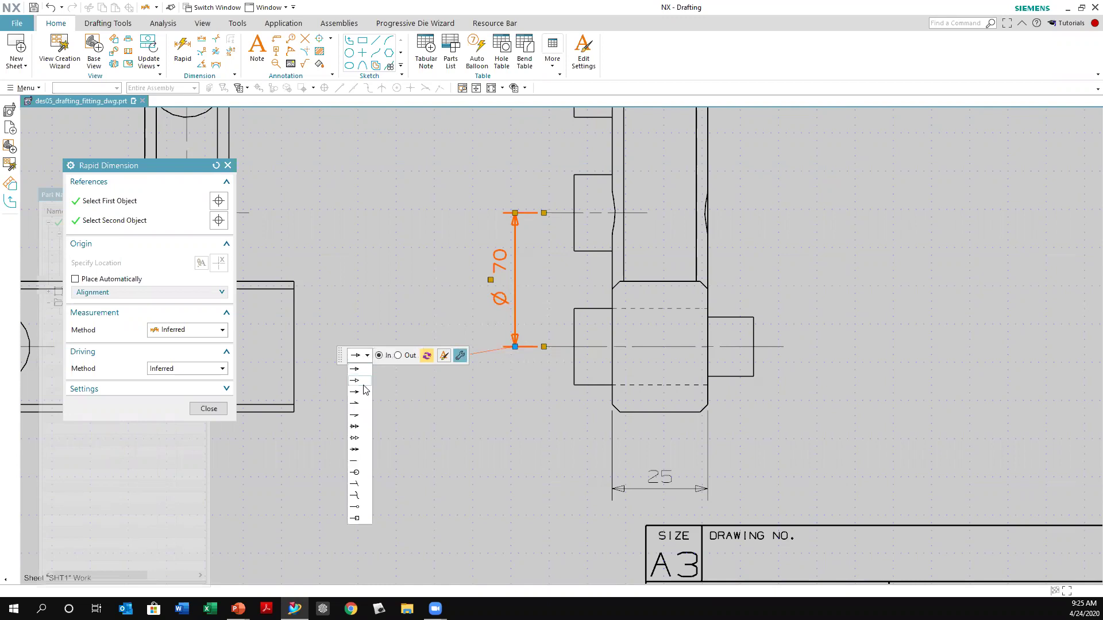
{"action": "left_click", "coordinate": [355, 416]}
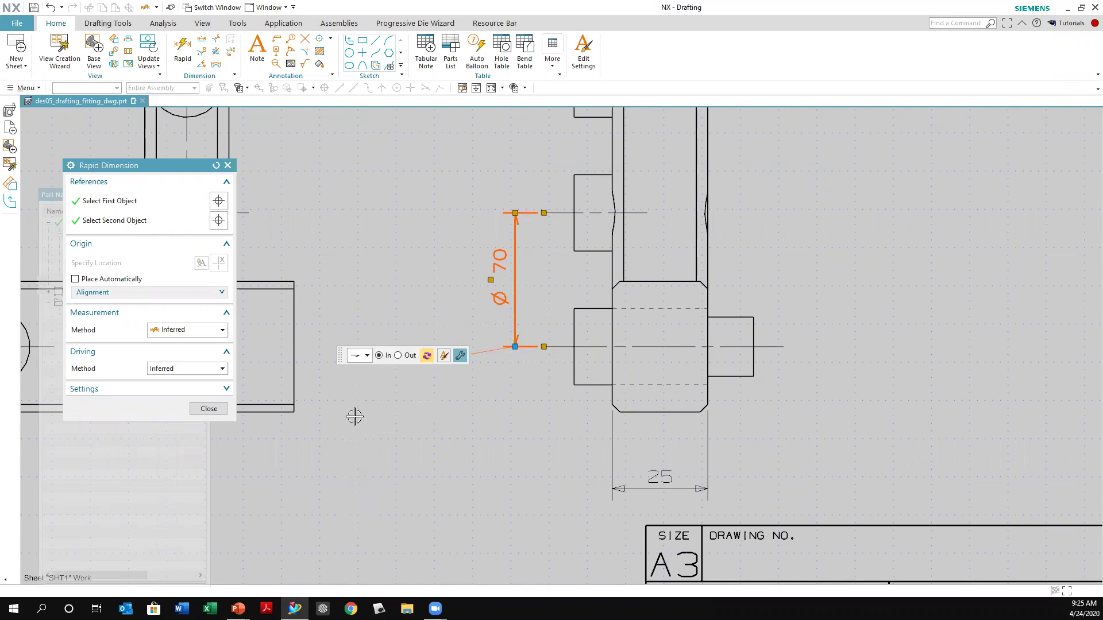
{"action": "left_click", "coordinate": [367, 356]}
{"action": "left_click", "coordinate": [360, 384]}
{"action": "left_click", "coordinate": [398, 355]}
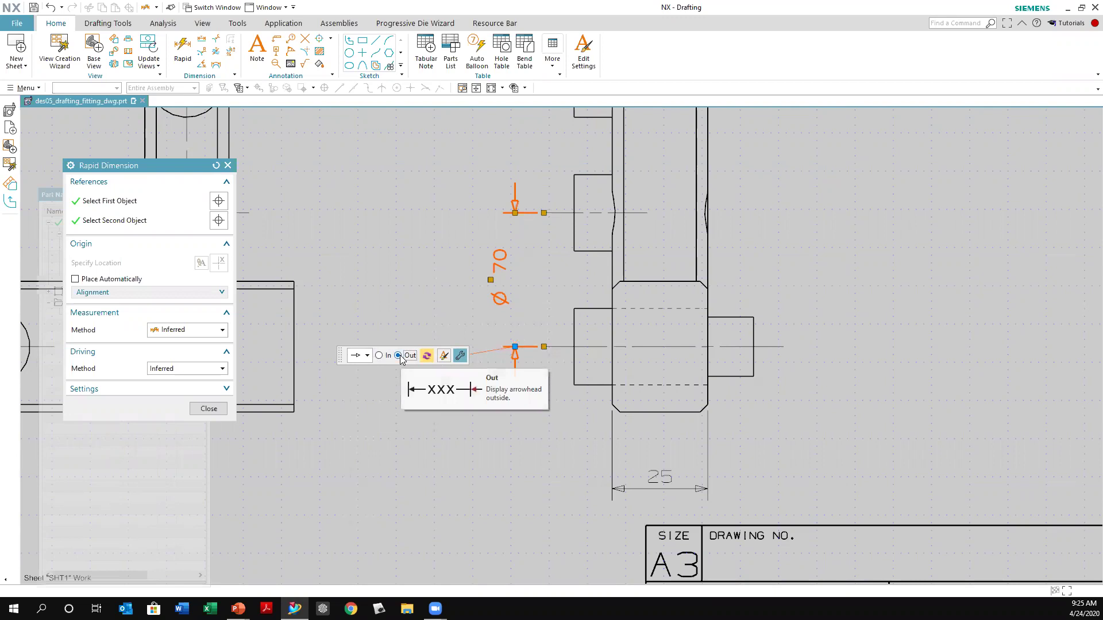
{"action": "left_click", "coordinate": [379, 356]}
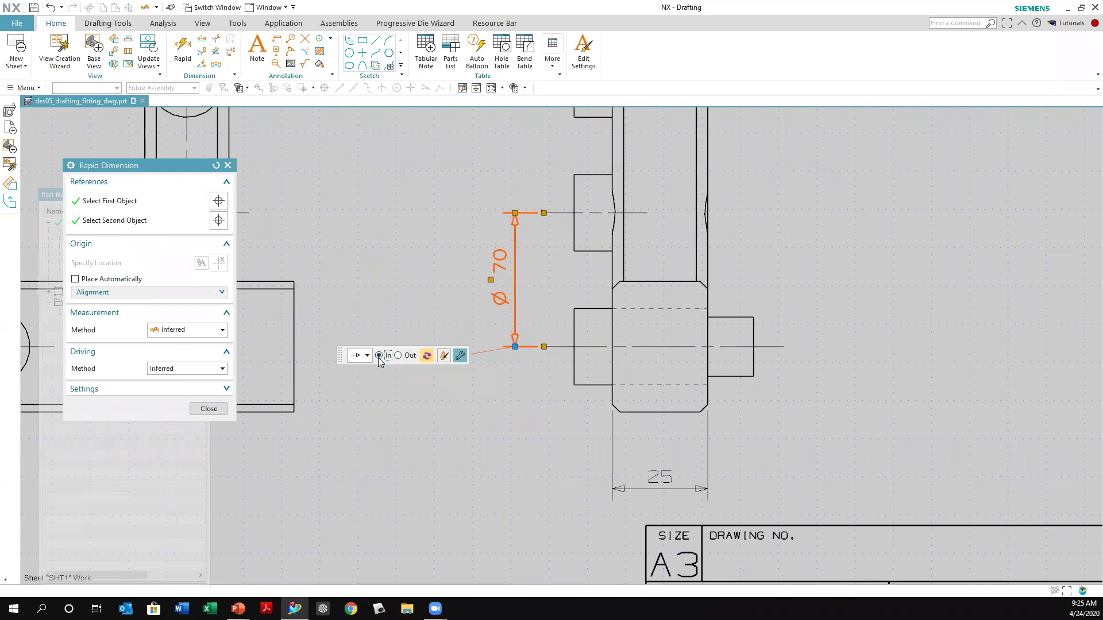
{"action": "left_click", "coordinate": [460, 358]}
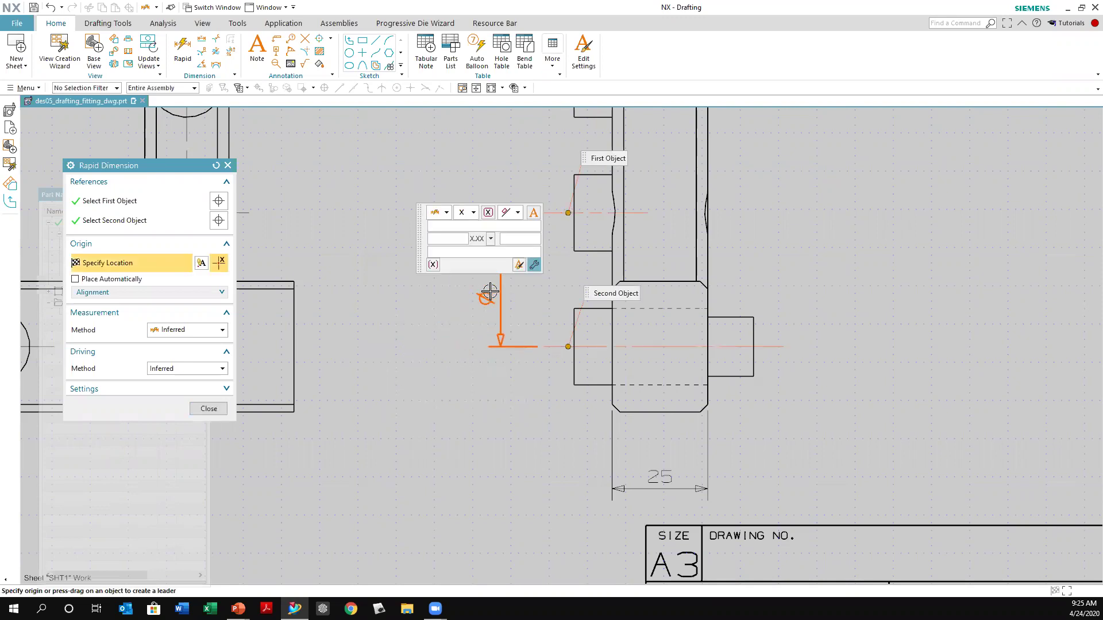
Step: Reposition the centerline dimension closer to the view, lengthen its extension line overhang and open the extension line Gap setting
{"action": "mouse_move", "coordinate": [506, 279]}
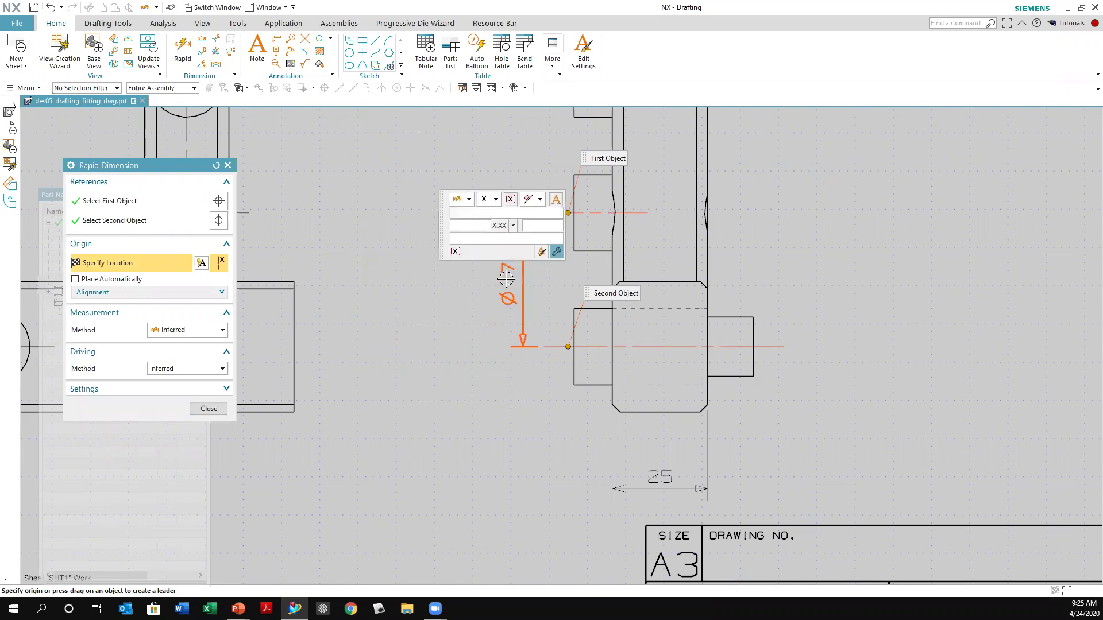
{"action": "left_click", "coordinate": [508, 282]}
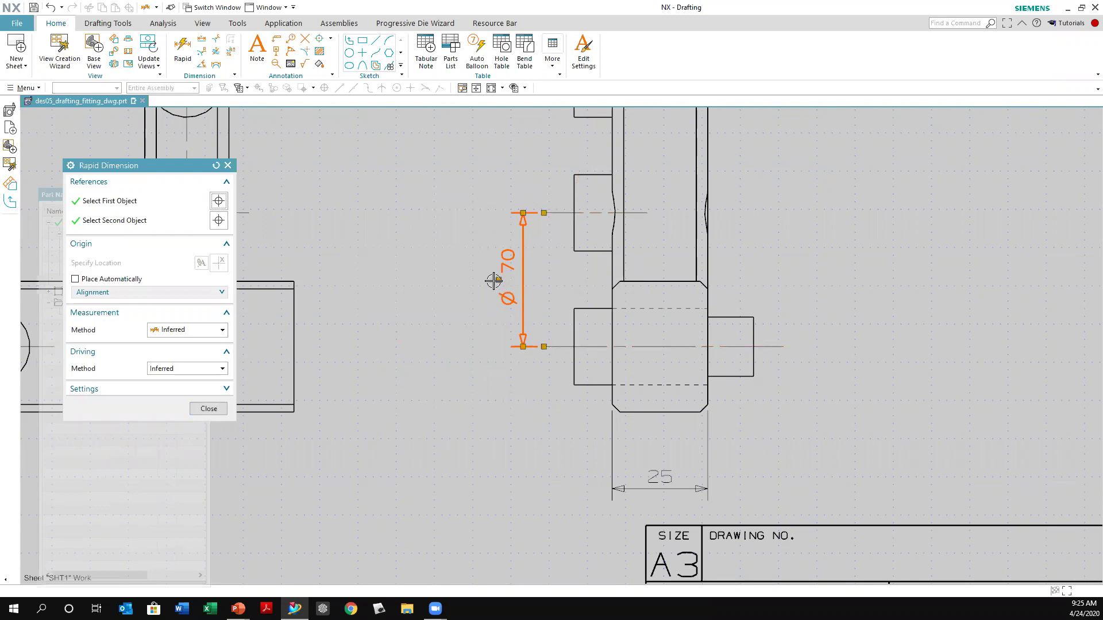
{"action": "mouse_move", "coordinate": [523, 213]}
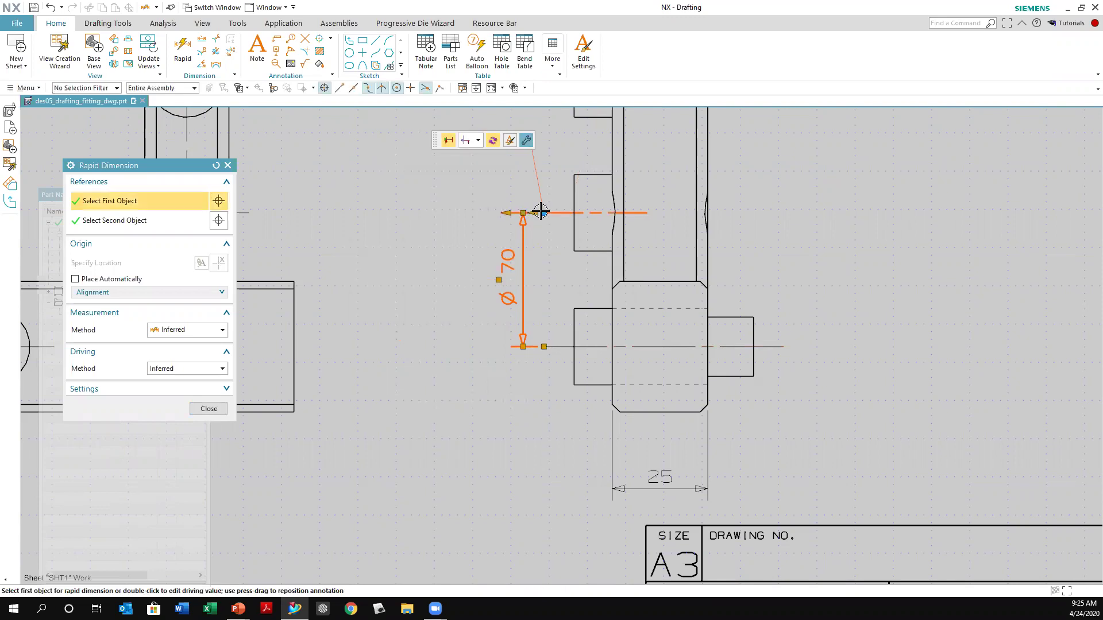
{"action": "mouse_move", "coordinate": [505, 213]}
{"action": "left_mouse_down"}
{"action": "mouse_move", "coordinate": [473, 213]}
{"action": "mouse_move", "coordinate": [503, 213]}
{"action": "left_mouse_up"}
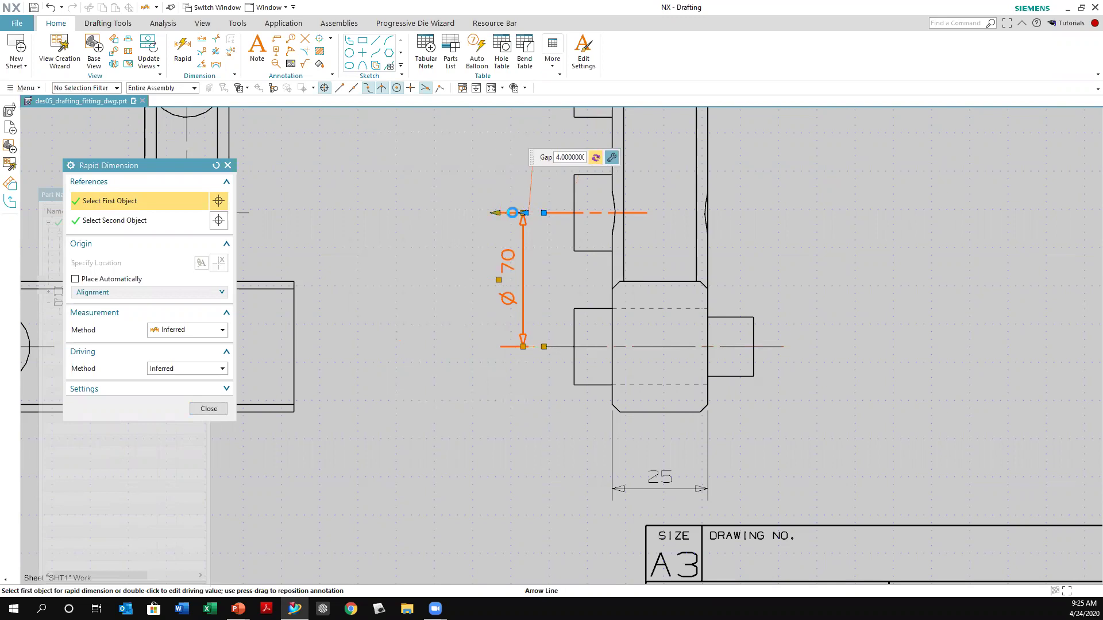
{"action": "left_click", "coordinate": [595, 163]}
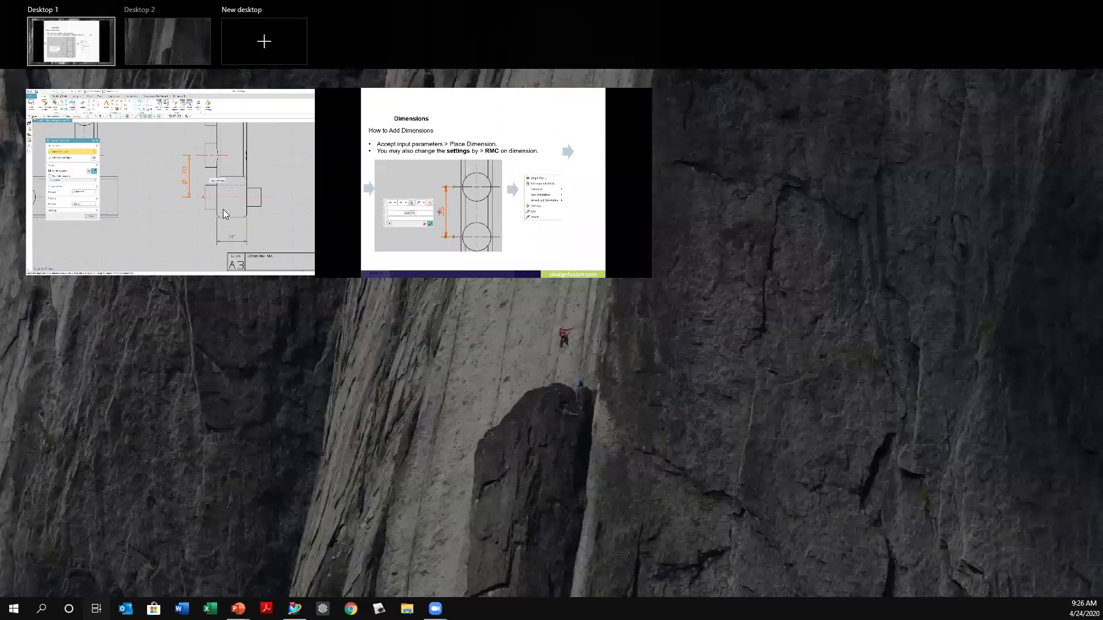
Step: Switch to NX and restart the rapid dimension between the horizontal centerlines of the two uppermost left bosses in the right-hand view
{"action": "left_click", "coordinate": [235, 205]}
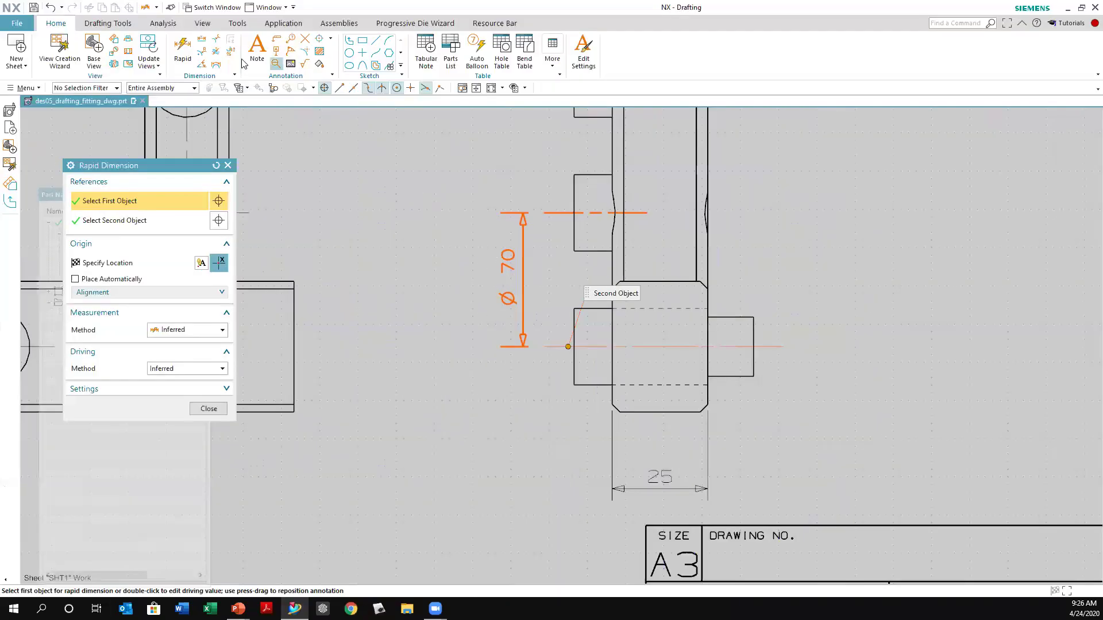
{"action": "scroll", "coordinate": [632, 332], "scroll_direction": "up", "scroll_amount": 2}
{"action": "scroll", "coordinate": [634, 333], "scroll_direction": "down", "scroll_amount": 3}
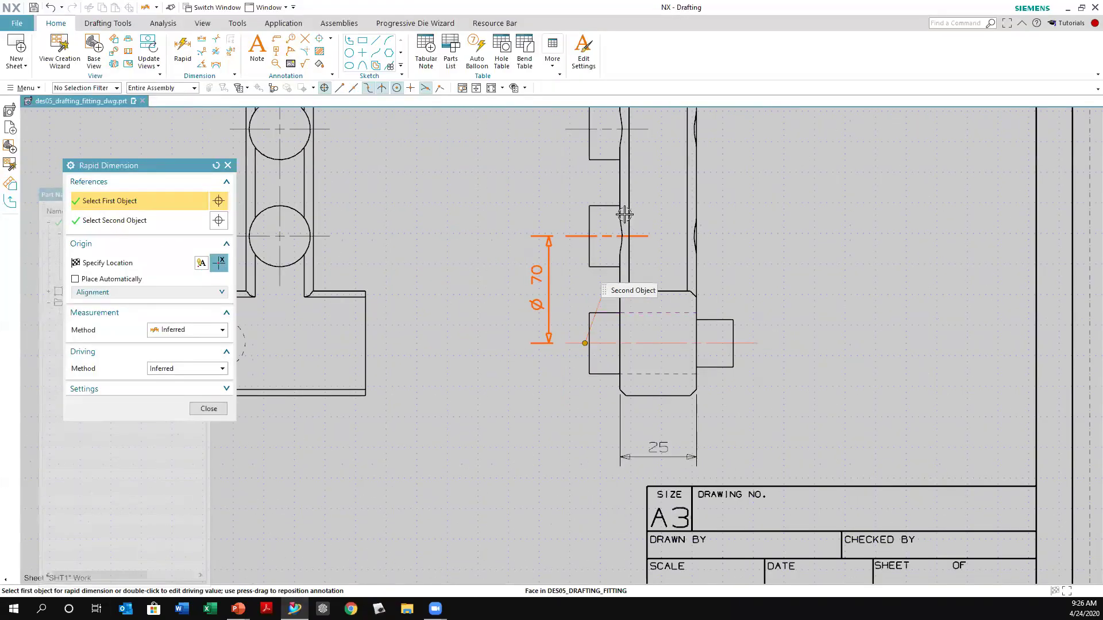
{"action": "scroll", "coordinate": [615, 207], "scroll_direction": "up", "scroll_amount": 2}
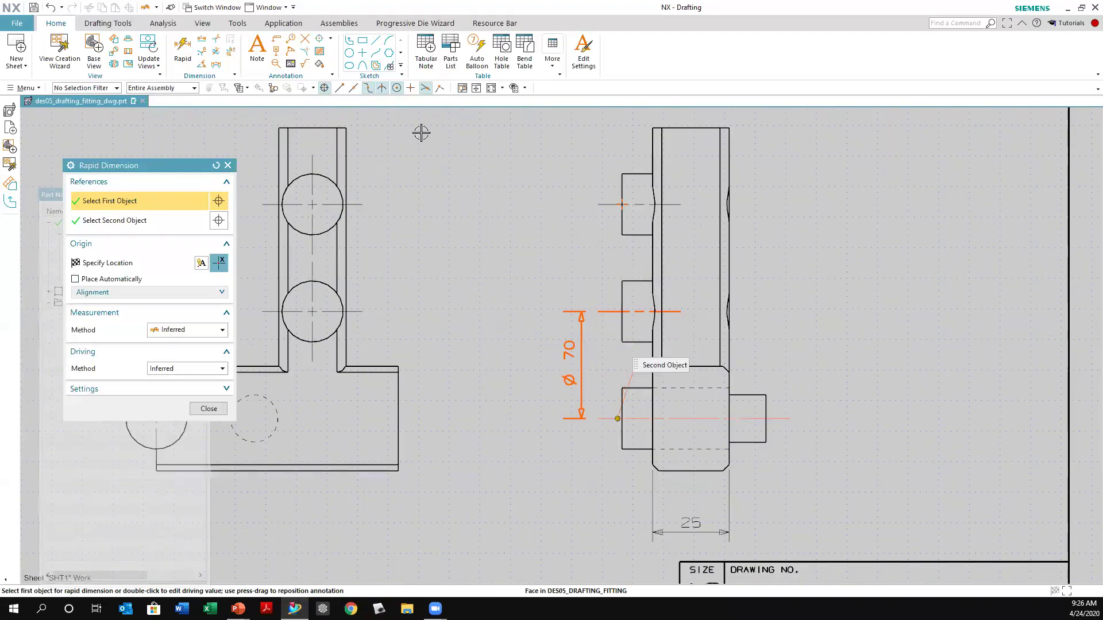
{"action": "left_click", "coordinate": [182, 47]}
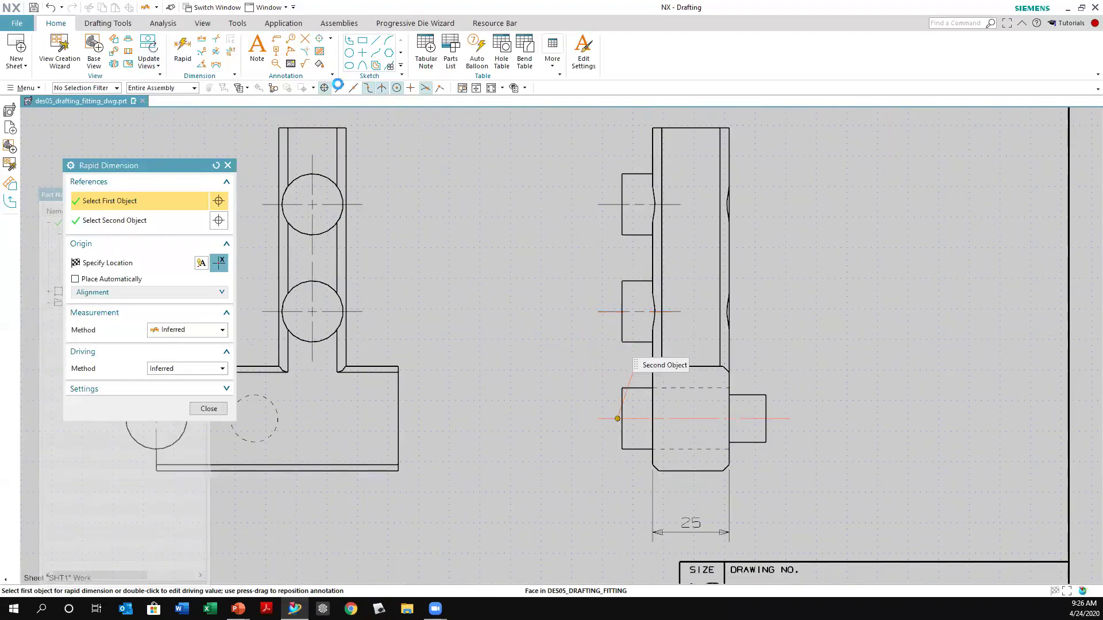
{"action": "scroll", "coordinate": [556, 241], "scroll_direction": "up", "scroll_amount": 1}
{"action": "scroll", "coordinate": [556, 299], "scroll_direction": "up", "scroll_amount": 1}
{"action": "scroll", "coordinate": [586, 303], "scroll_direction": "down", "scroll_amount": 3}
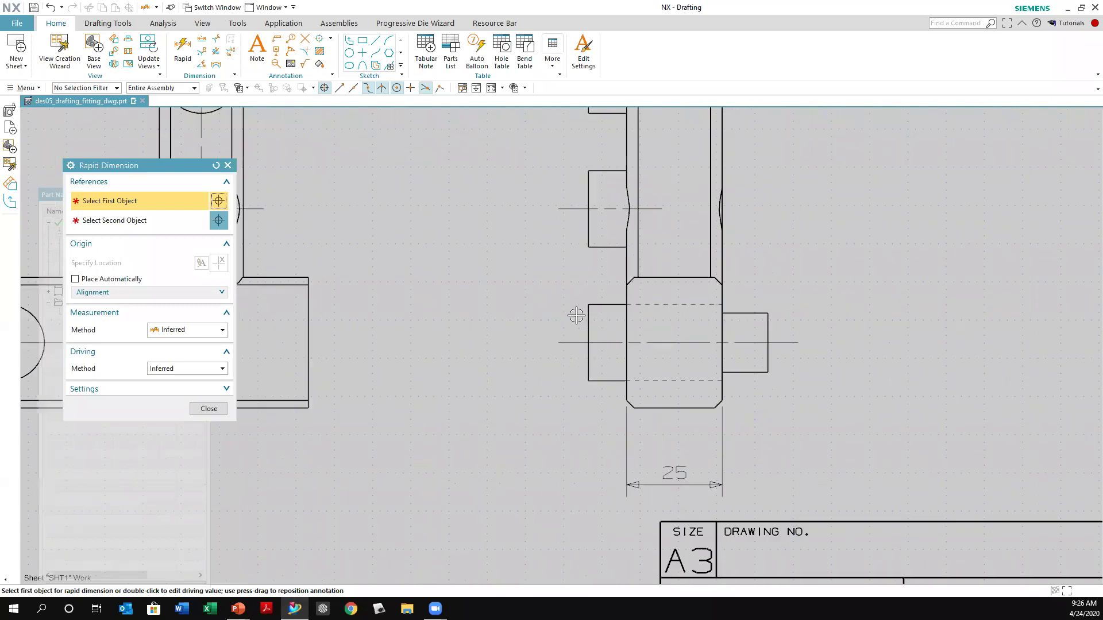
{"action": "scroll", "coordinate": [552, 214], "scroll_direction": "up", "scroll_amount": 2}
{"action": "left_click_drag", "start_coordinate": [598, 354], "coordinate": [575, 264]}
{"action": "left_click", "coordinate": [623, 355]}
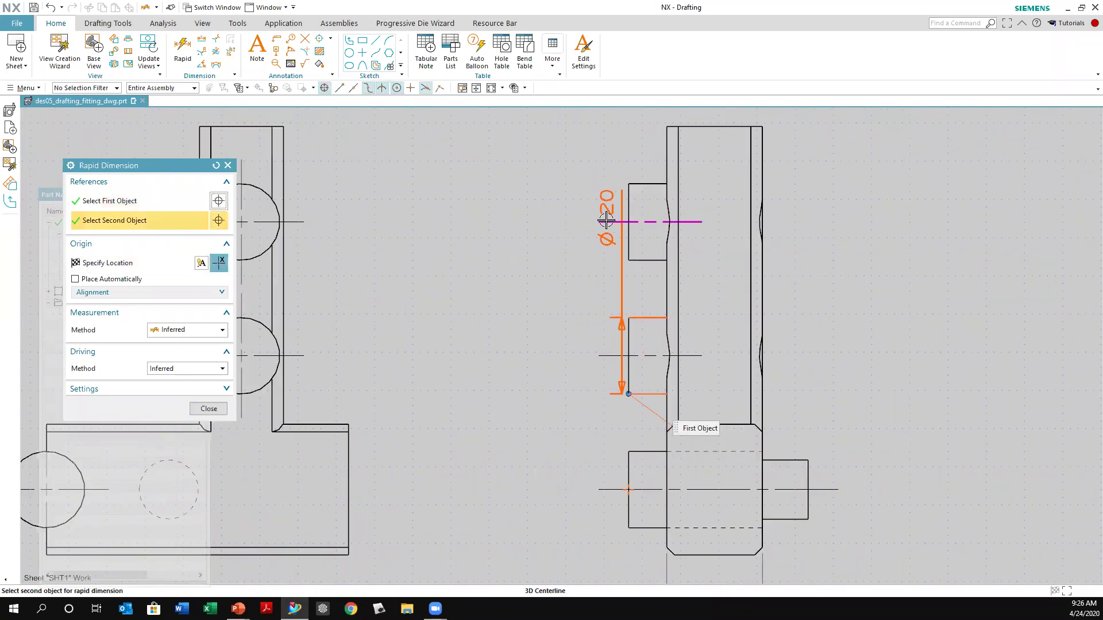
{"action": "left_click", "coordinate": [623, 221]}
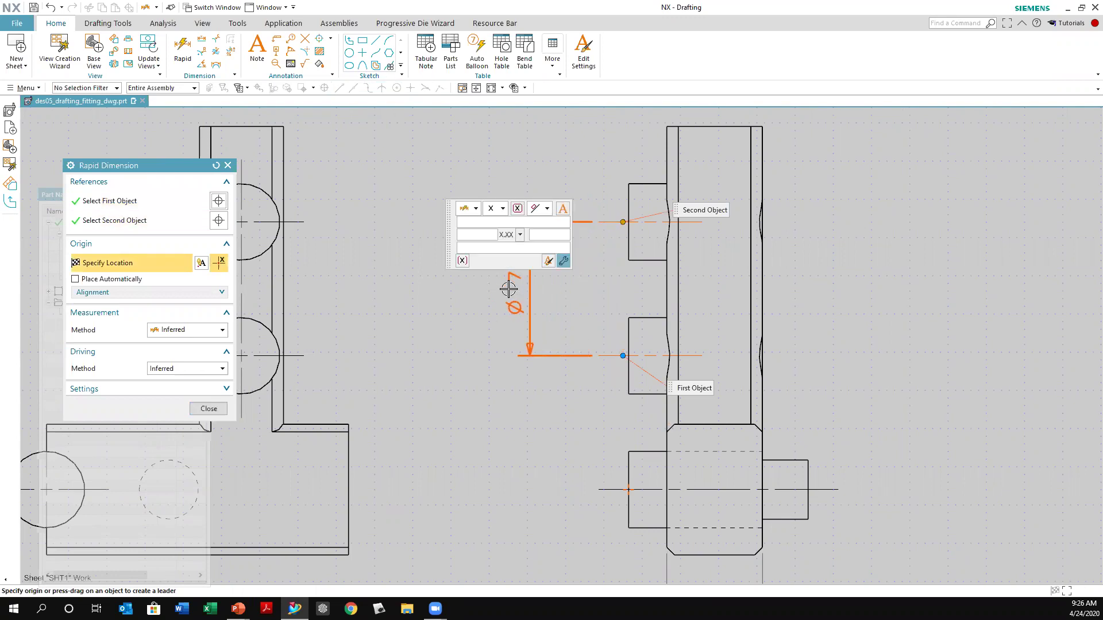
Step: Edit the new centerline dimension on screen and give it an equal bilateral tolerance of ±0.01
{"action": "mouse_move", "coordinate": [546, 279]}
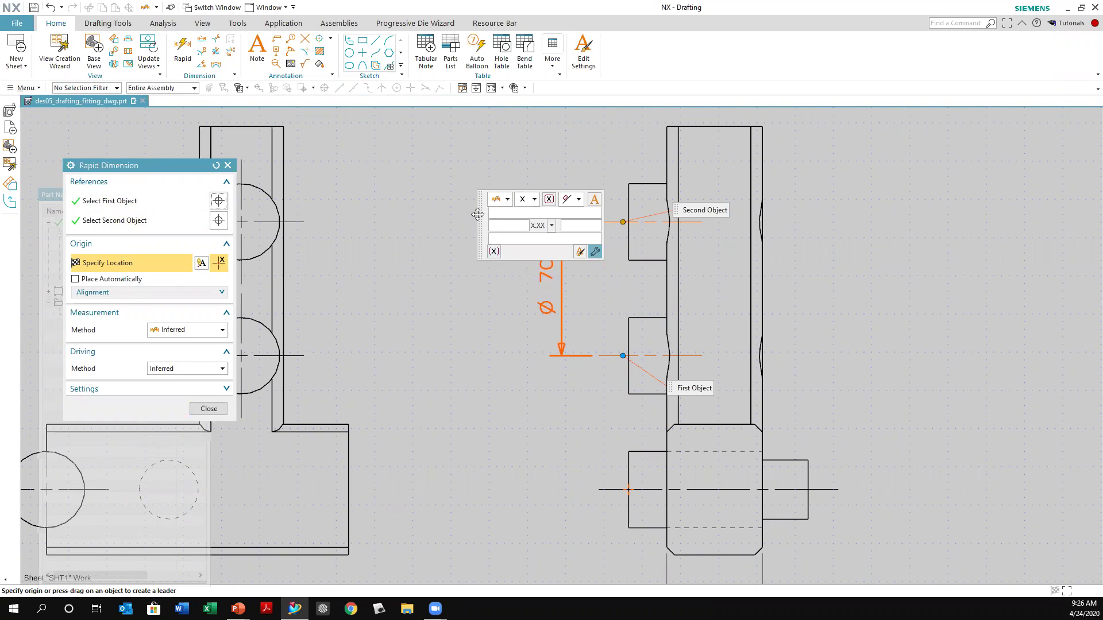
{"action": "left_click_drag", "start_coordinate": [478, 214], "coordinate": [379, 276]}
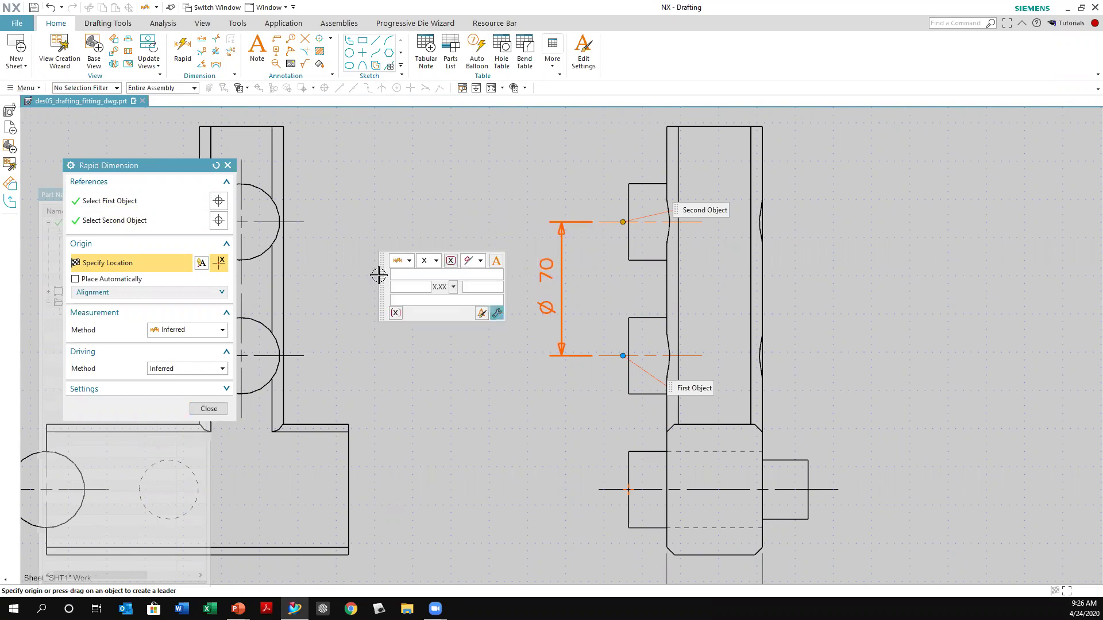
{"action": "left_click", "coordinate": [496, 313]}
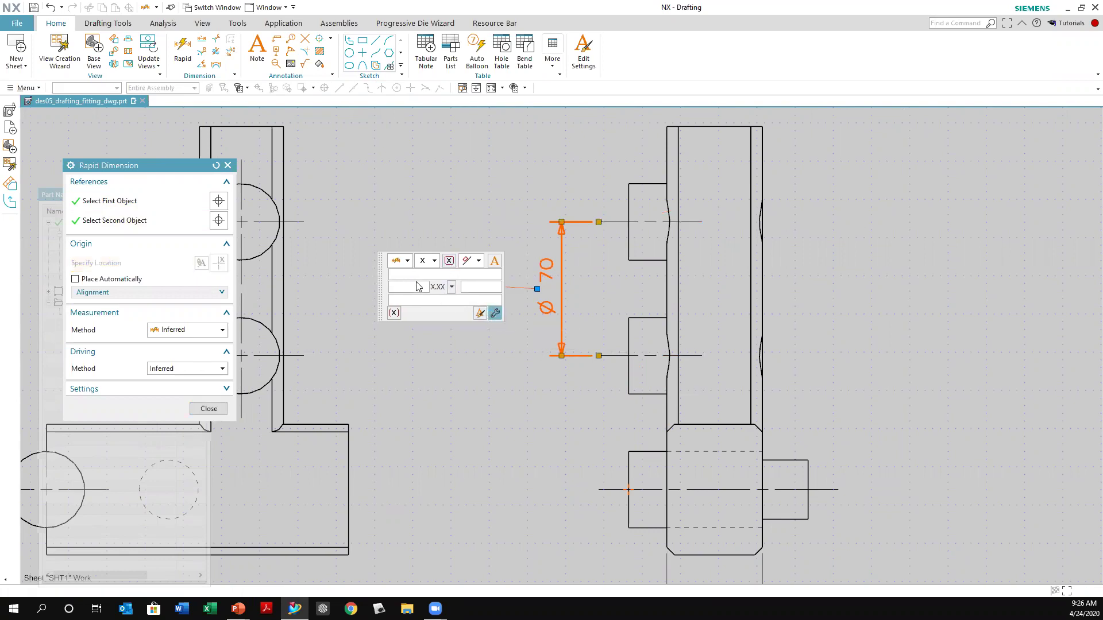
{"action": "left_click", "coordinate": [408, 262]}
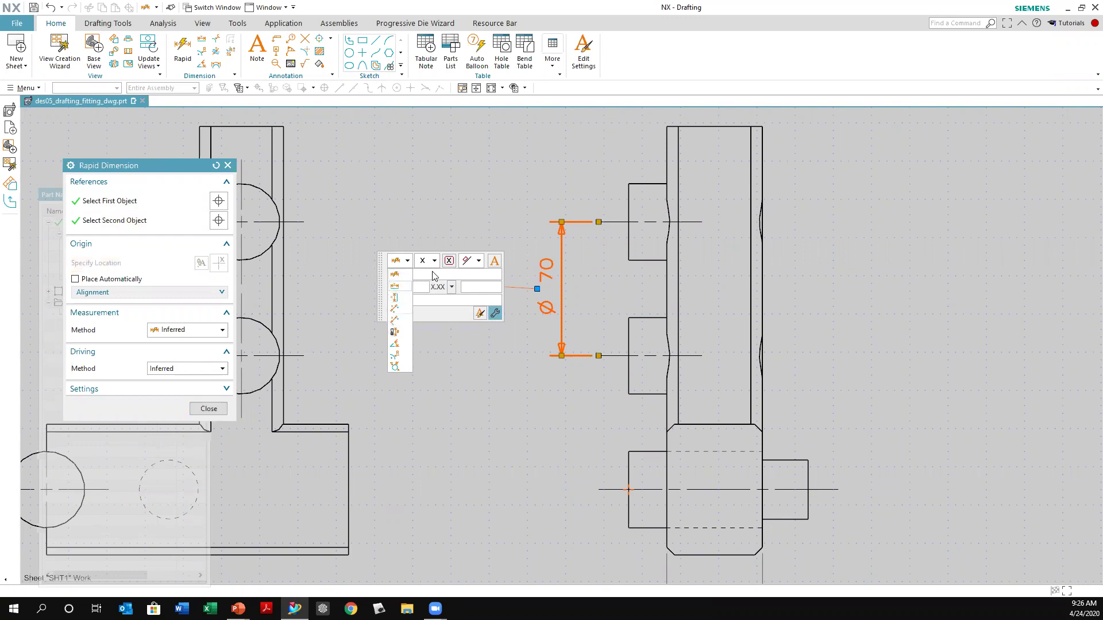
{"action": "left_click", "coordinate": [435, 262]}
{"action": "left_click", "coordinate": [435, 262]}
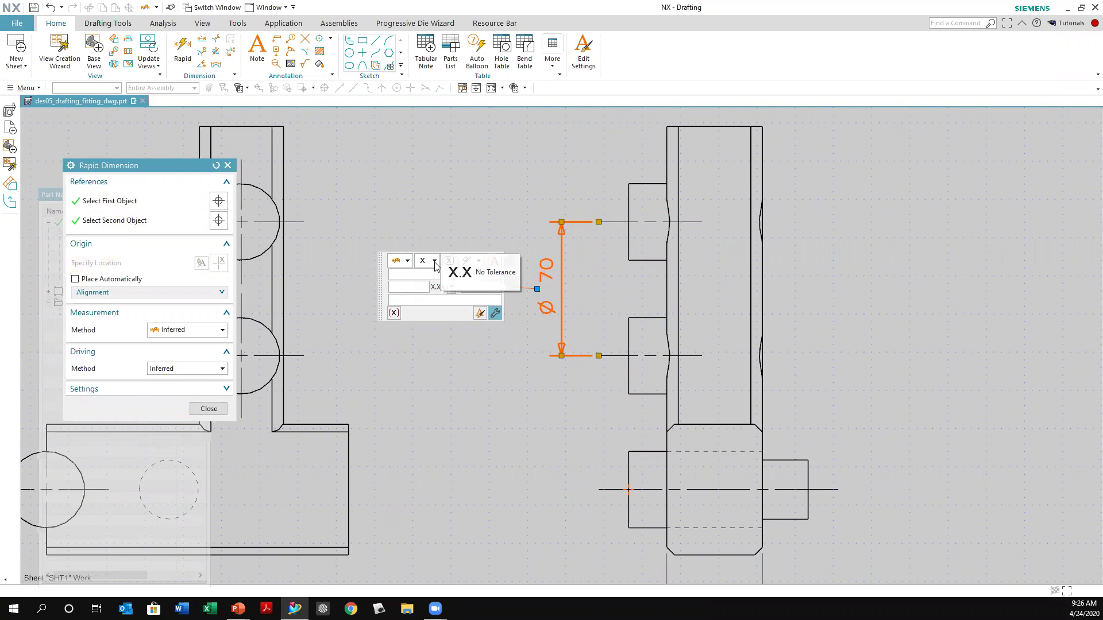
{"action": "left_click", "coordinate": [434, 262]}
{"action": "left_click", "coordinate": [424, 286]}
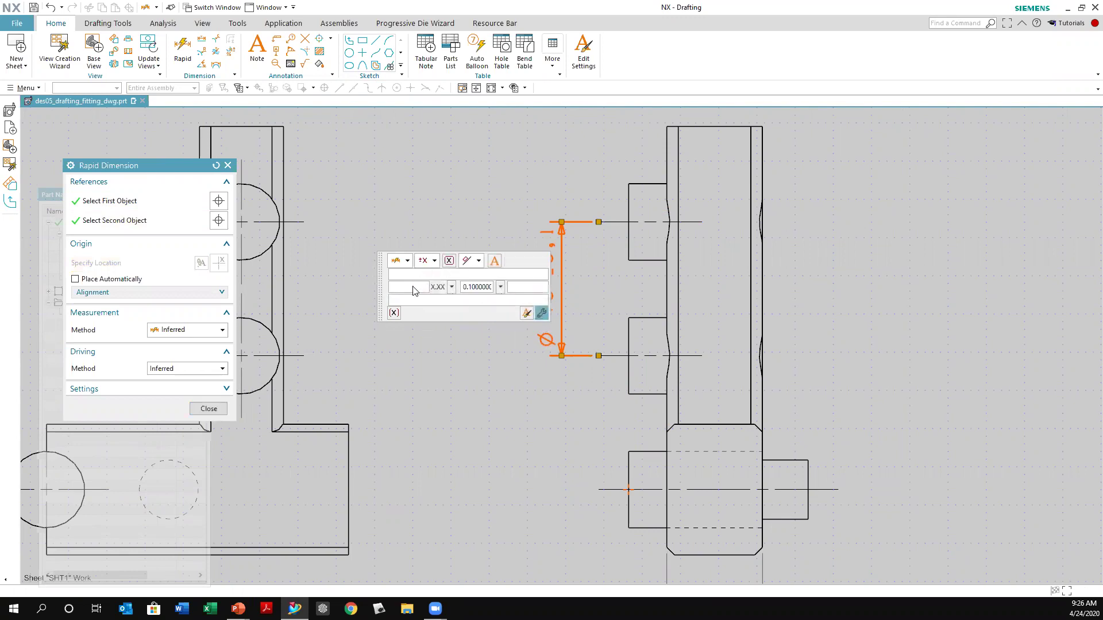
{"action": "left_click_drag", "start_coordinate": [465, 291], "coordinate": [509, 296]}
{"action": "type", "text": "."}
{"action": "key", "text": "Tab"}
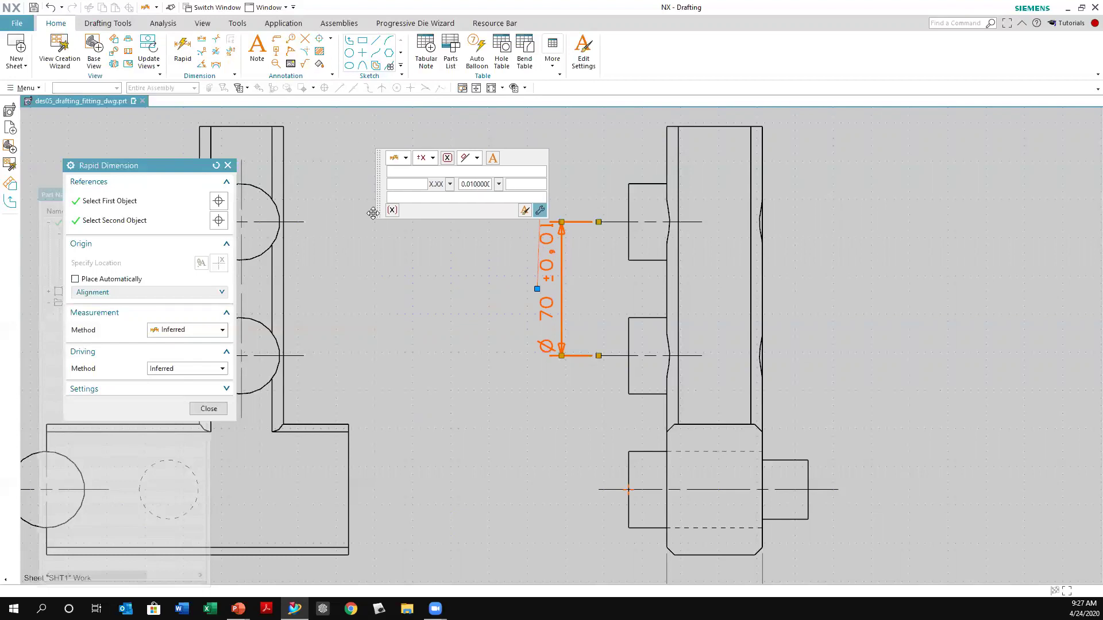
Step: Examine the dimension's reference, tolerance, text orientation and arrowhead orientation options, and exit its on-screen editing mode
{"action": "left_click_drag", "start_coordinate": [379, 198], "coordinate": [345, 321]}
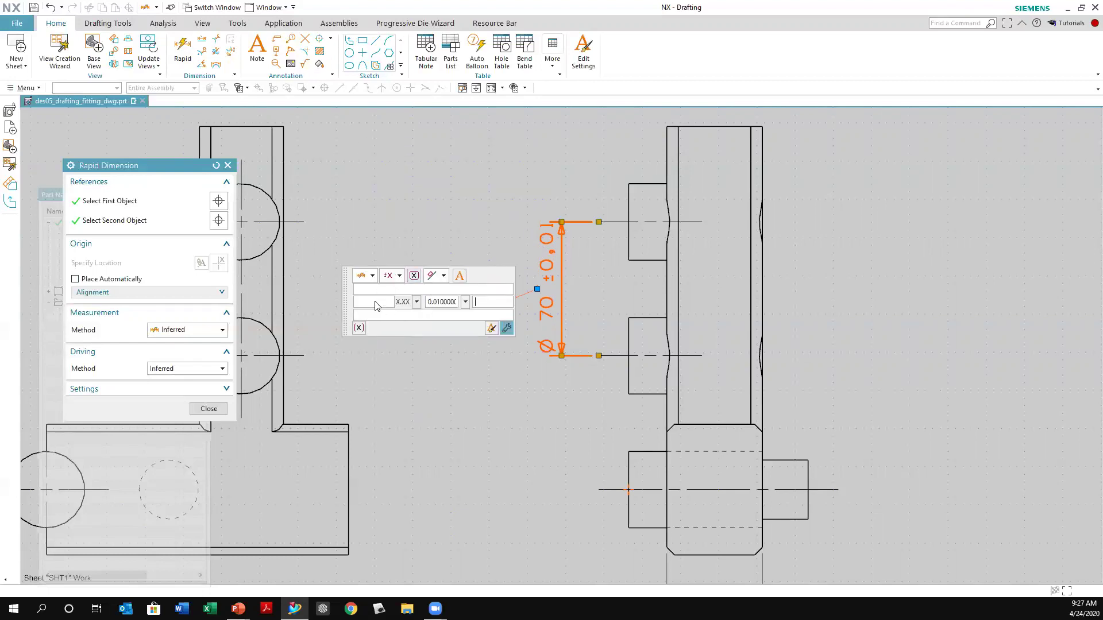
{"action": "left_click", "coordinate": [360, 329]}
{"action": "left_click", "coordinate": [356, 328]}
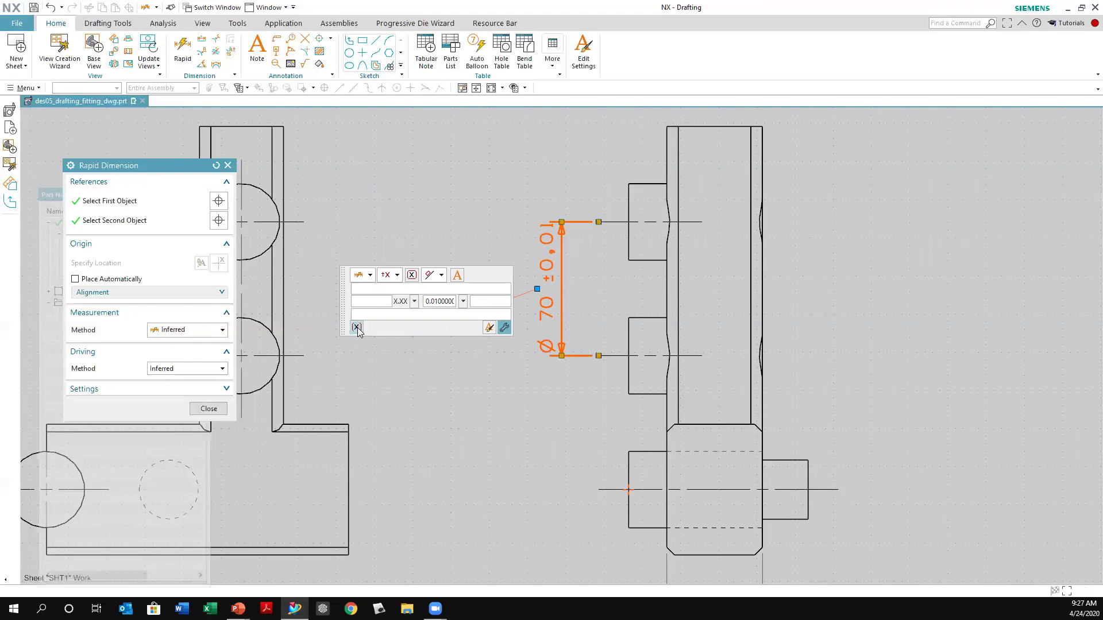
{"action": "right_click", "coordinate": [563, 281]}
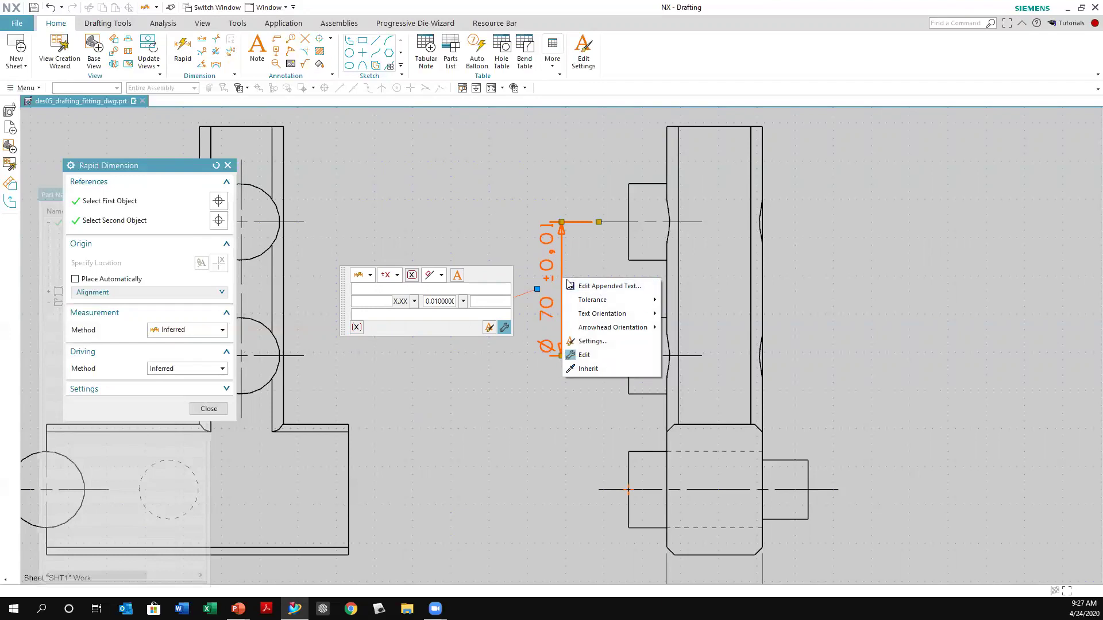
{"action": "mouse_move", "coordinate": [576, 298]}
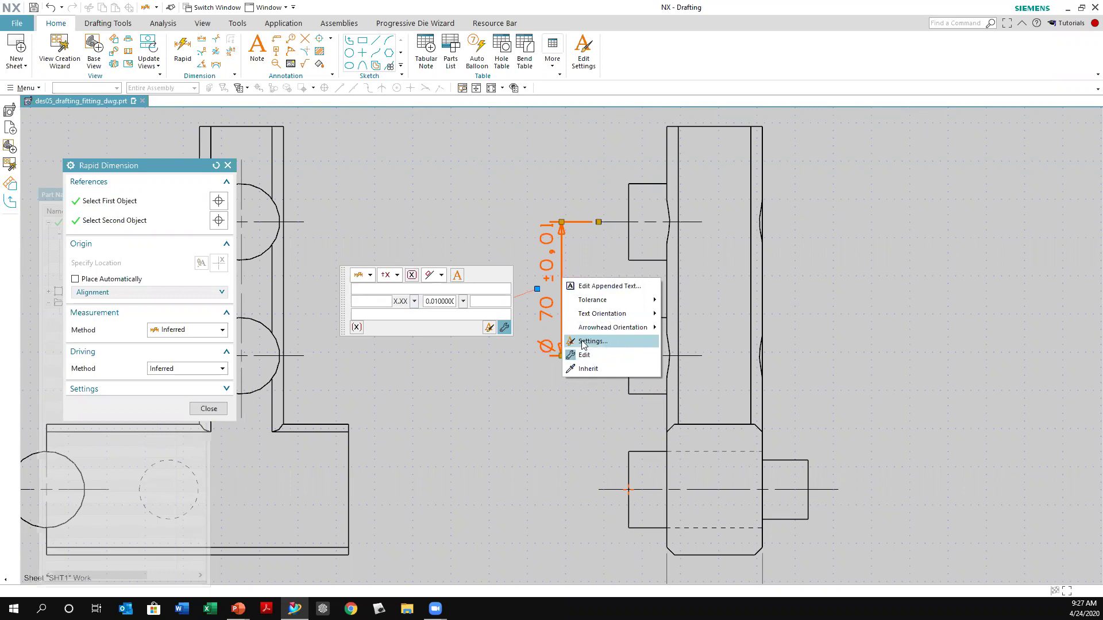
{"action": "mouse_move", "coordinate": [615, 327]}
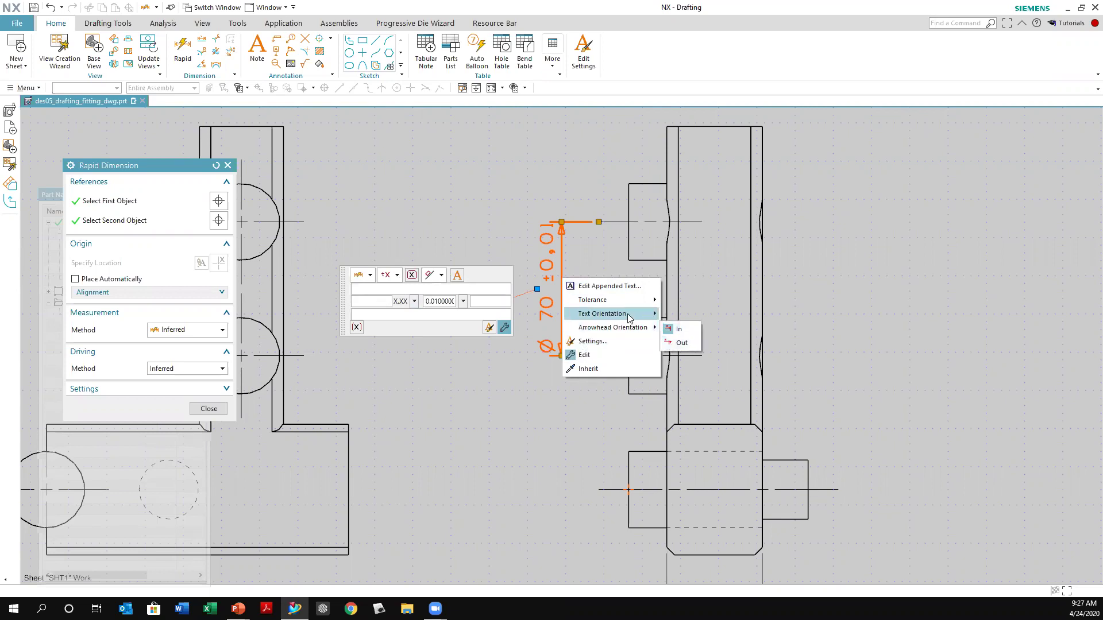
{"action": "mouse_move", "coordinate": [649, 315]}
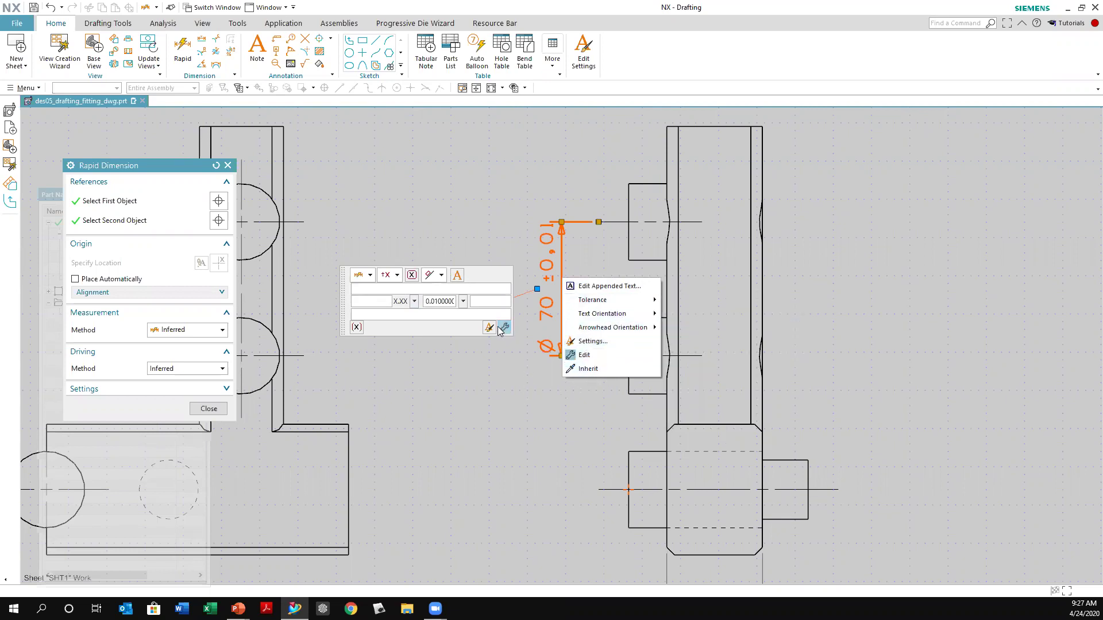
{"action": "key", "text": "Escape"}
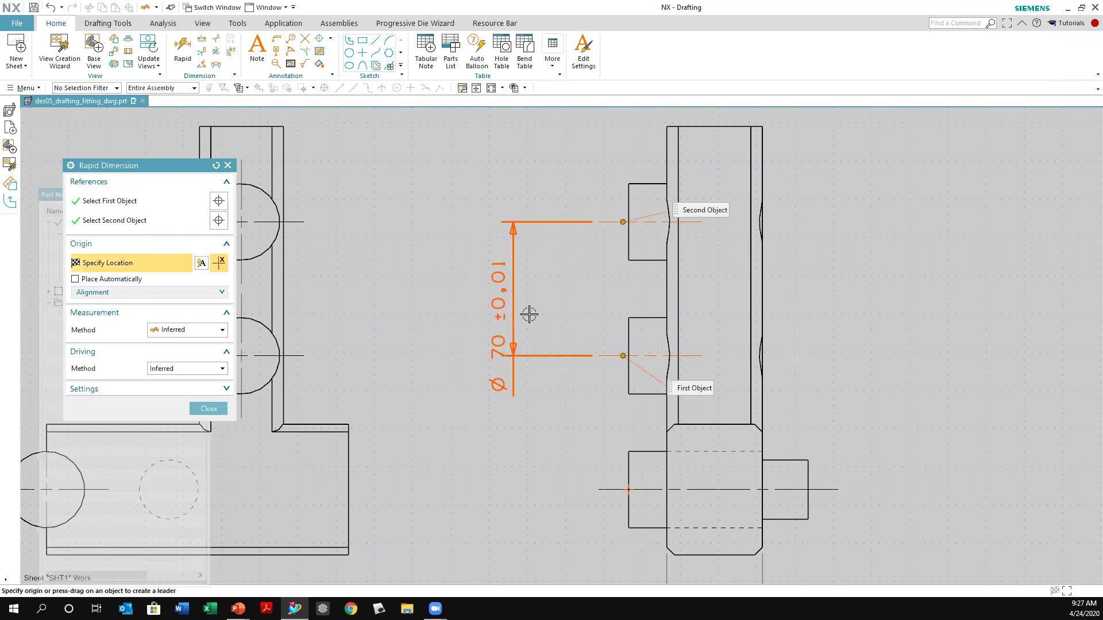
Step: Switch to the presentation and advance to the Parts List slide
{"action": "left_click", "coordinate": [592, 282]}
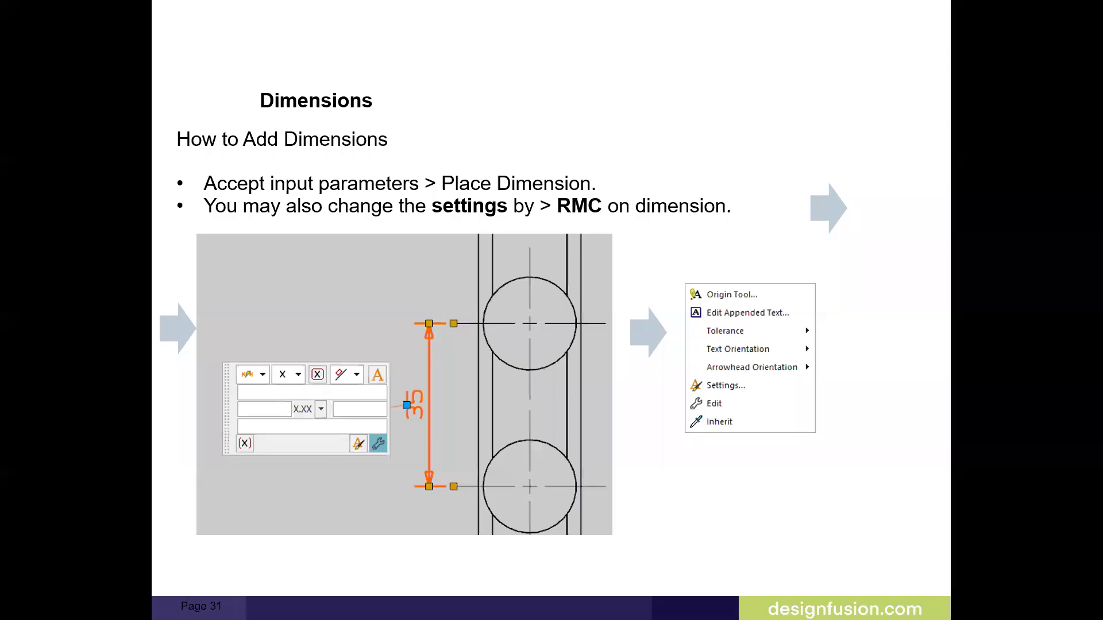
{"action": "key", "text": "Right"}
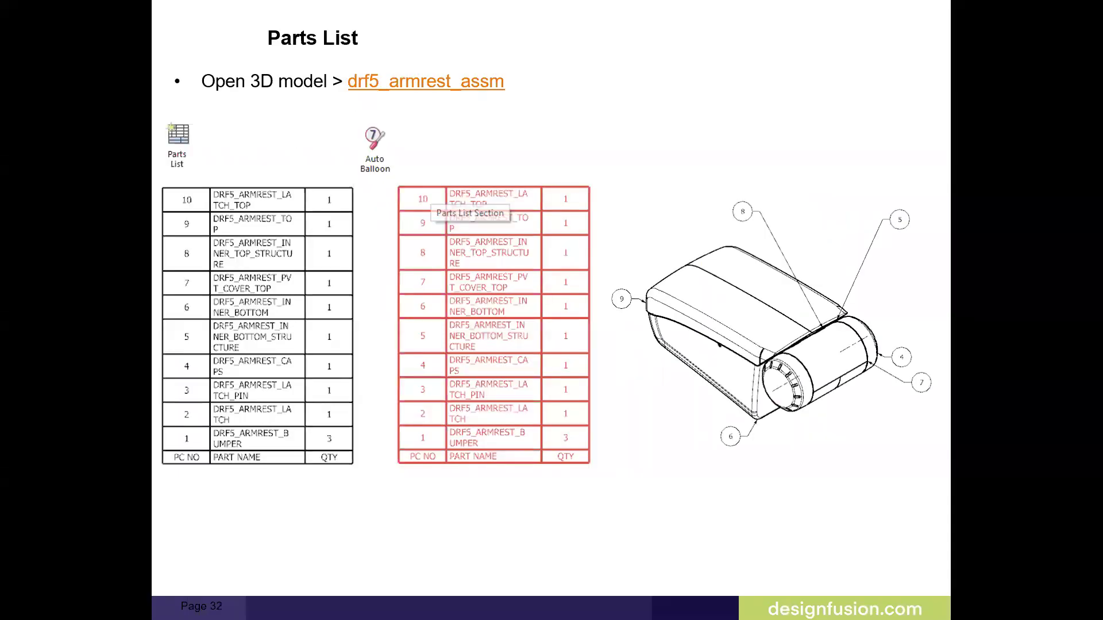
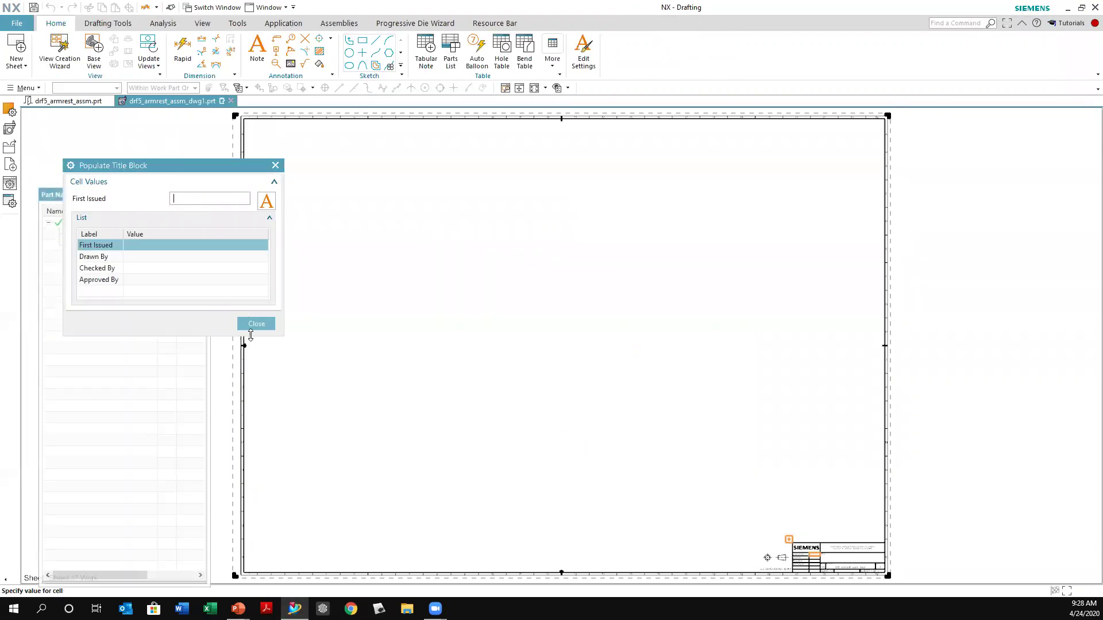
Step: Dismiss the title block entries and remove the projected top and right views from the armrest assembly's view layout, keeping the isometric
{"action": "left_click", "coordinate": [259, 324]}
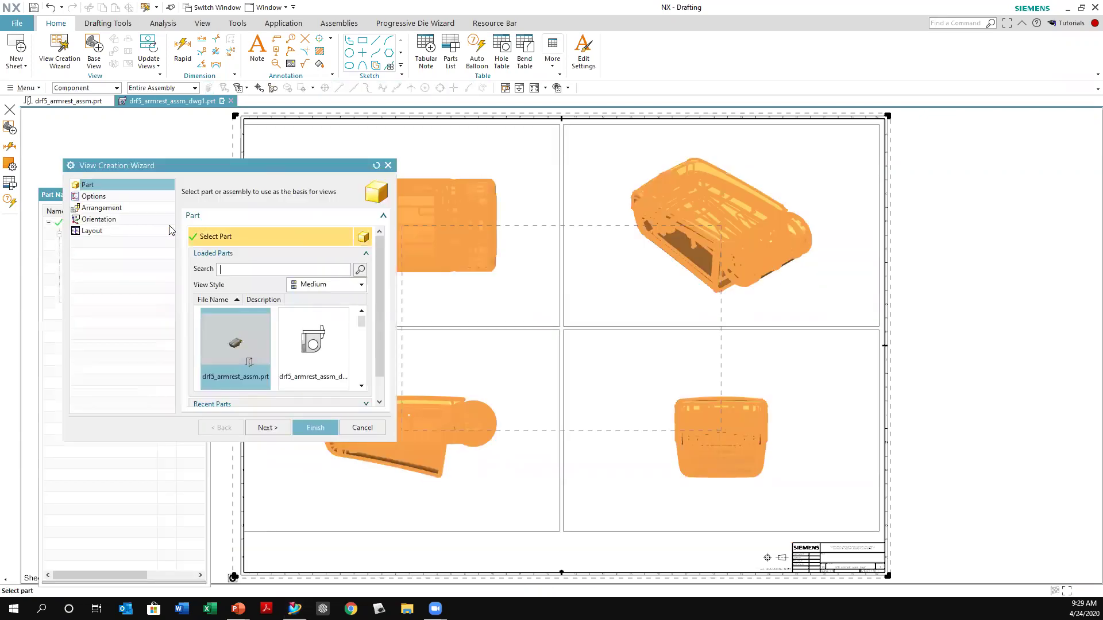
{"action": "left_click", "coordinate": [93, 232]}
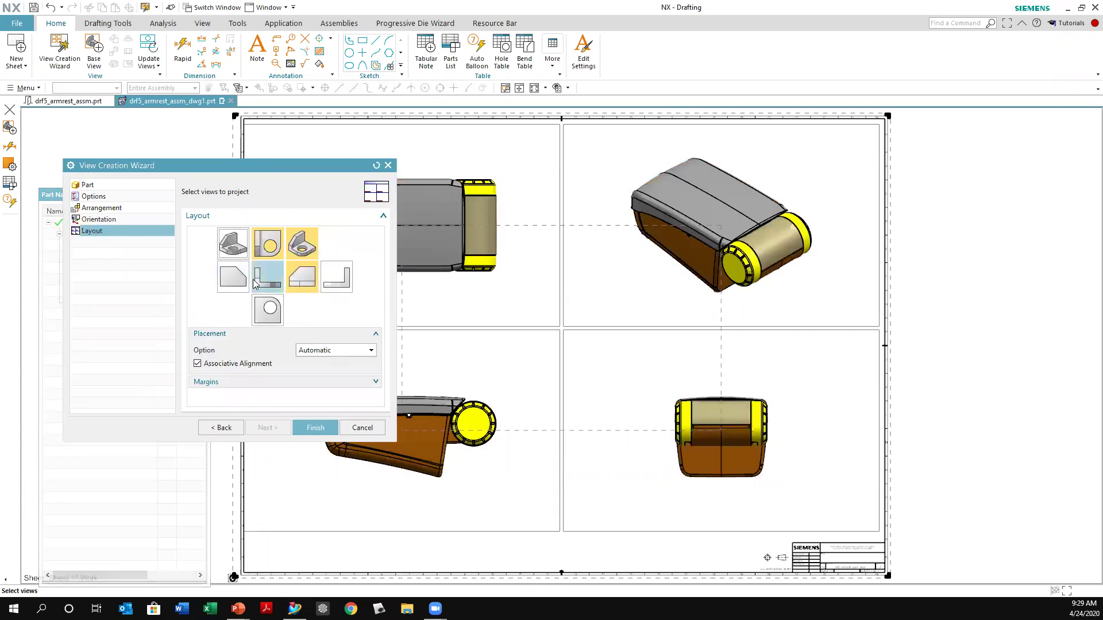
{"action": "left_click", "coordinate": [302, 242]}
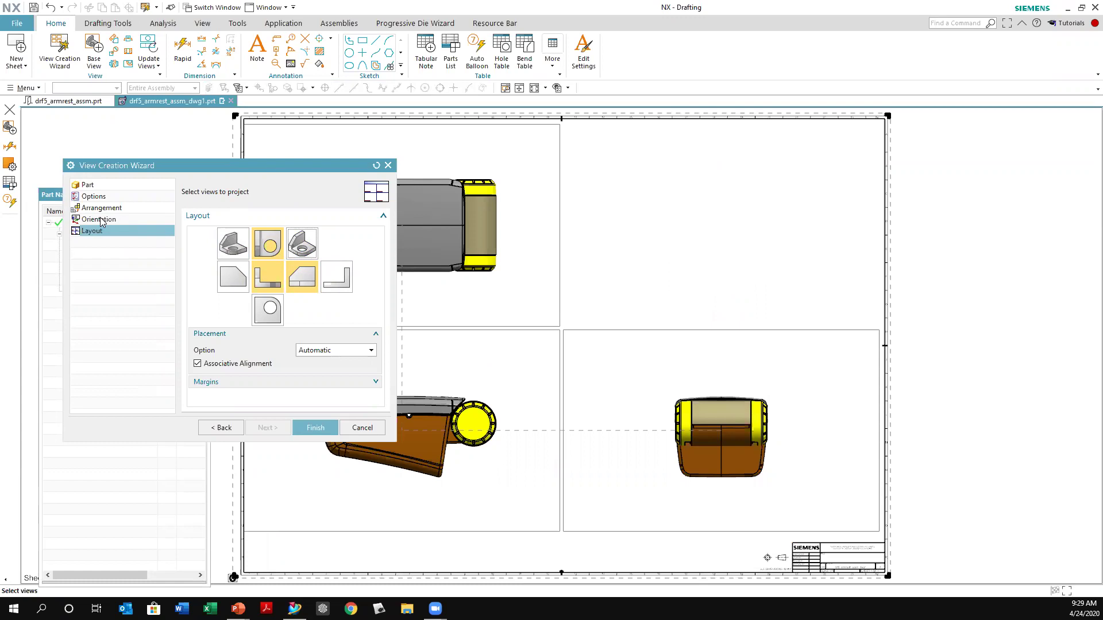
{"action": "left_click", "coordinate": [268, 246]}
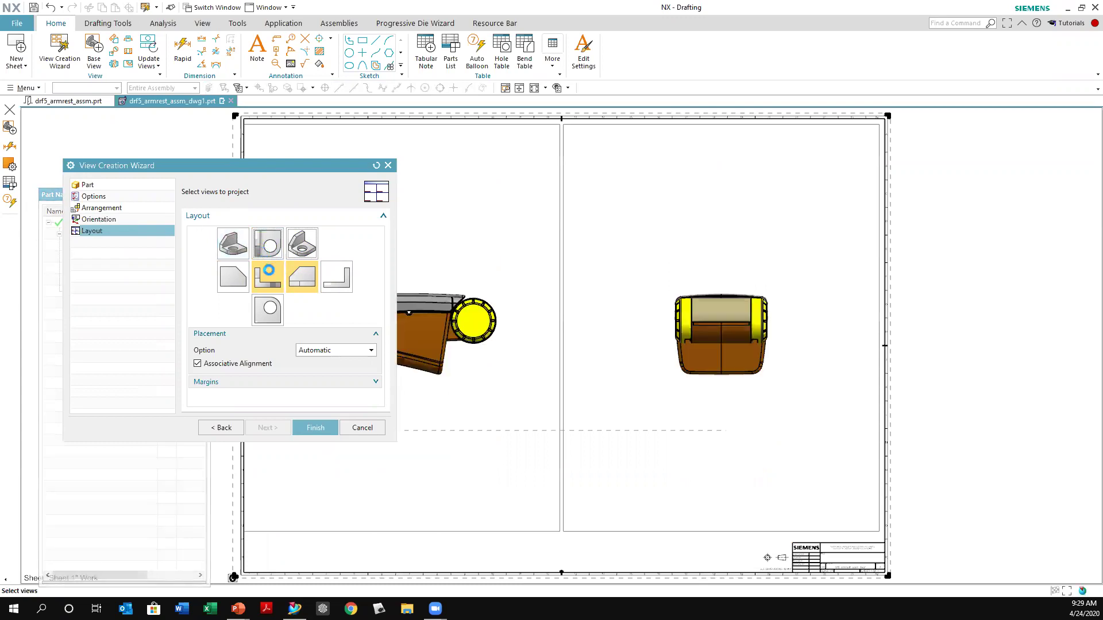
{"action": "left_click", "coordinate": [300, 244]}
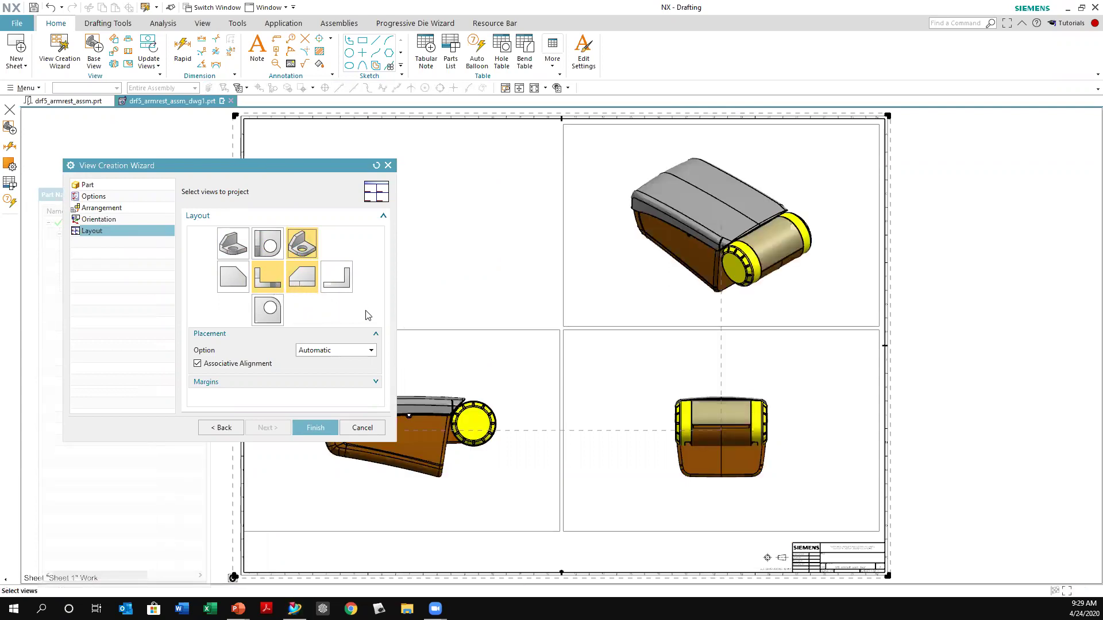
{"action": "left_click", "coordinate": [302, 277]}
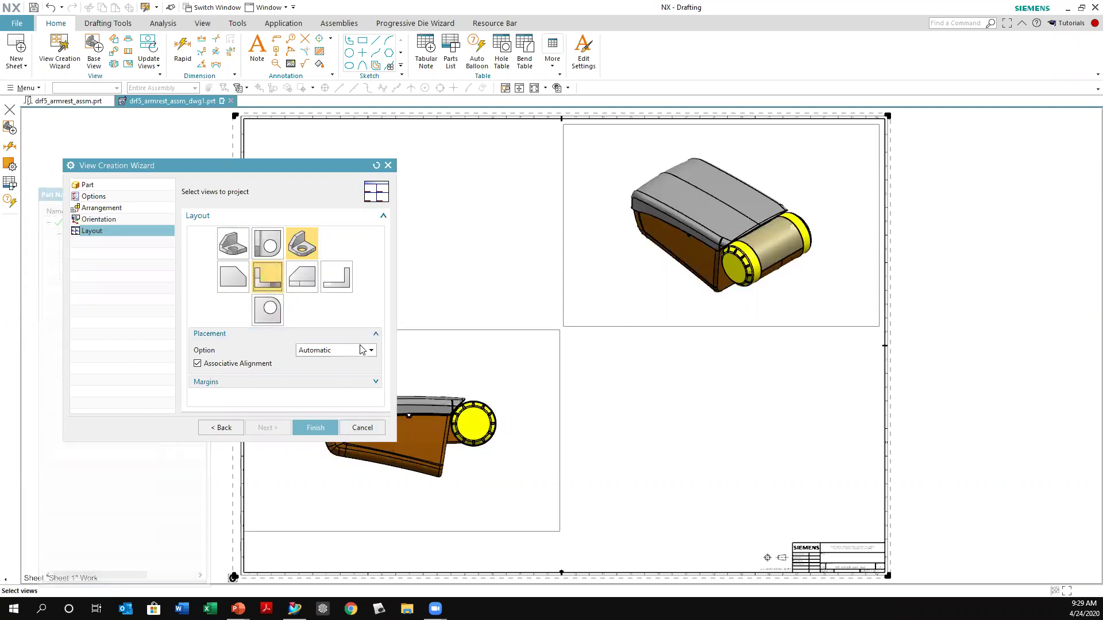
Step: Create a single parent view of the armrest in Isometric orientation without projected views and move it to the sheet's lower-left area
{"action": "left_click", "coordinate": [94, 219]}
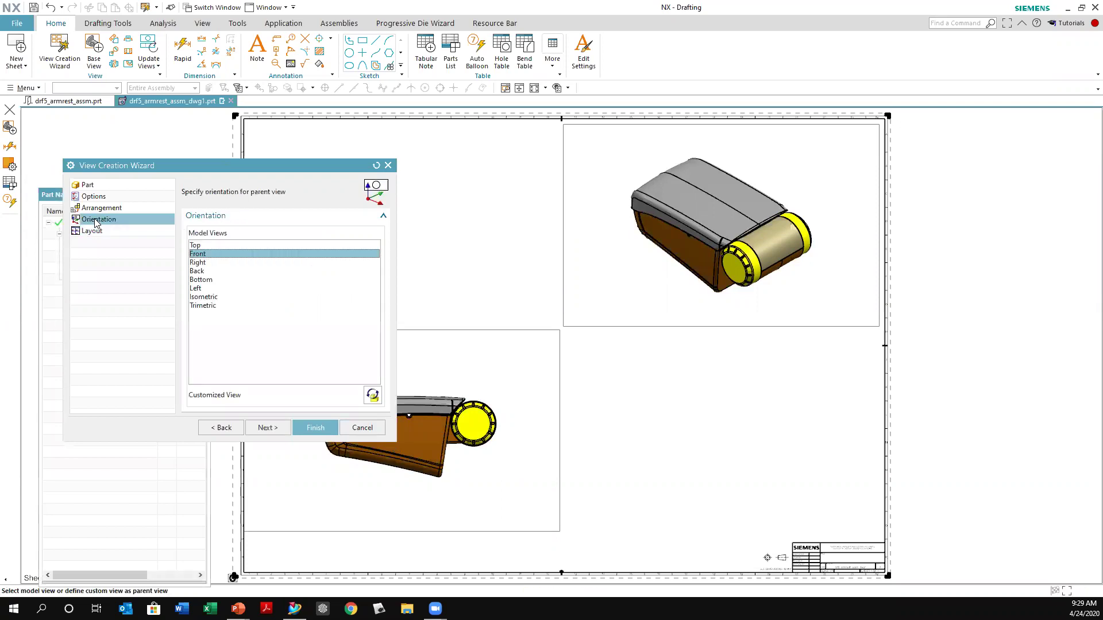
{"action": "left_click", "coordinate": [200, 297]}
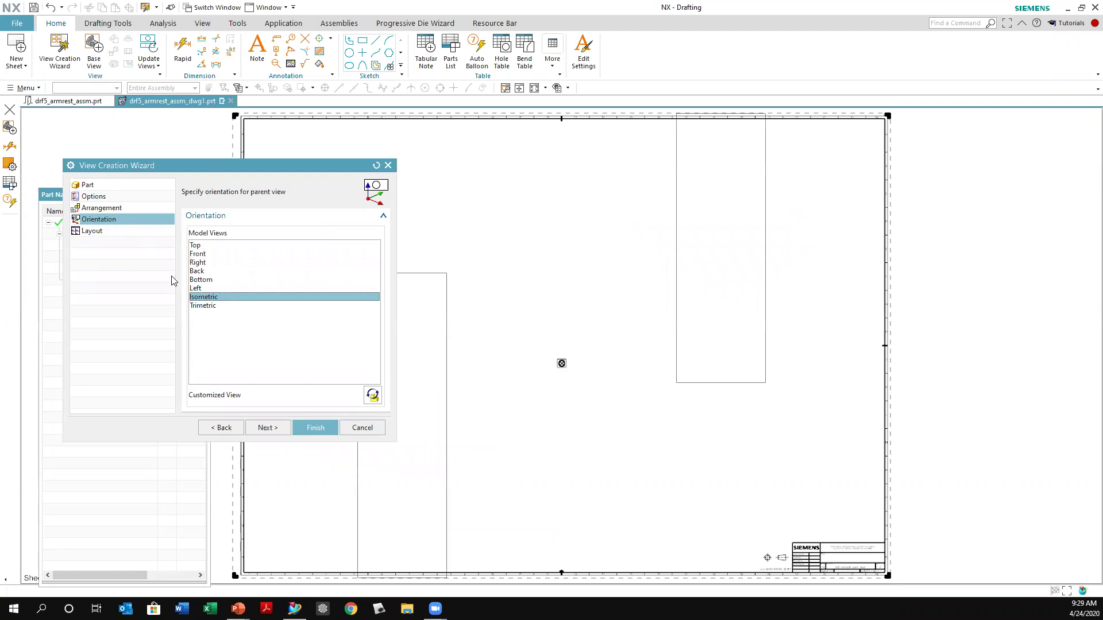
{"action": "left_click", "coordinate": [92, 231]}
{"action": "left_click", "coordinate": [271, 272]}
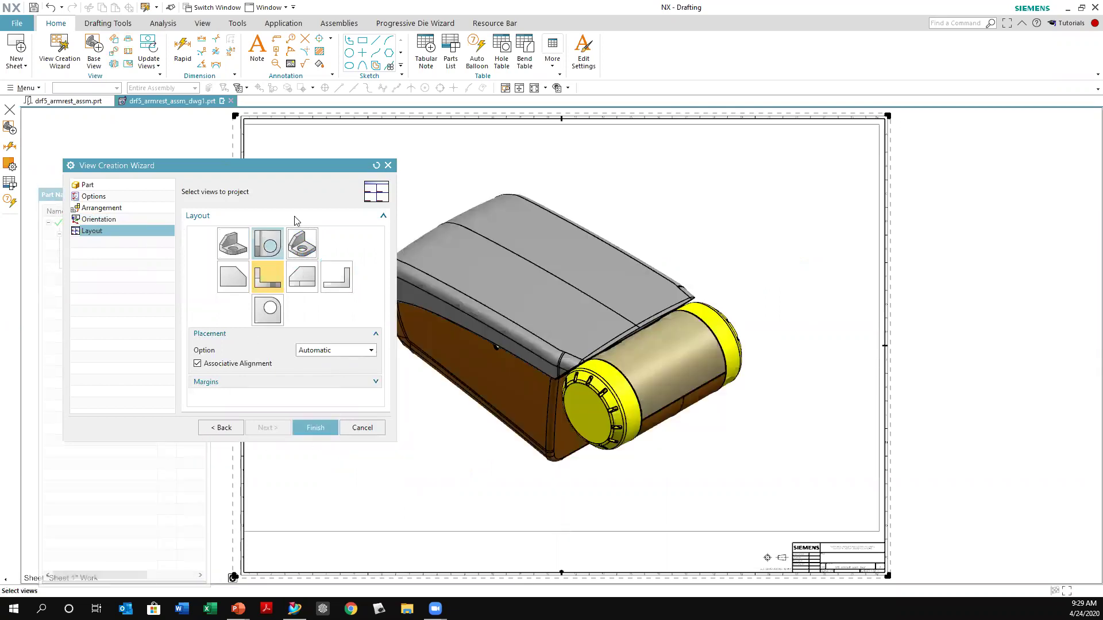
{"action": "left_click", "coordinate": [320, 429]}
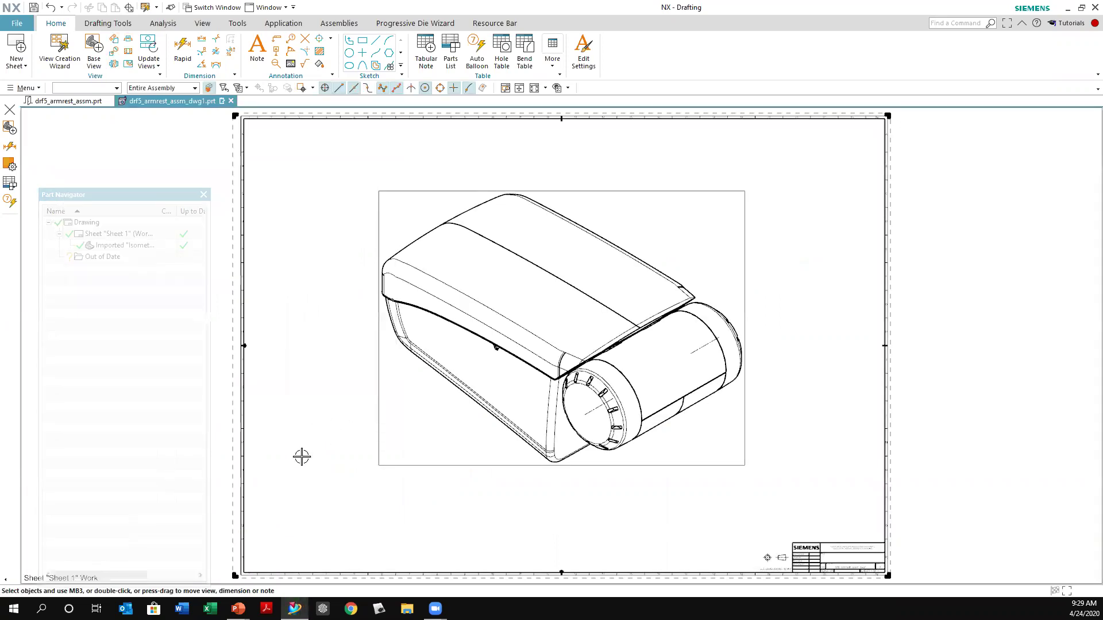
{"action": "scroll", "coordinate": [468, 388], "scroll_direction": "down", "scroll_amount": 2}
{"action": "left_click_drag", "start_coordinate": [413, 424], "coordinate": [346, 474]}
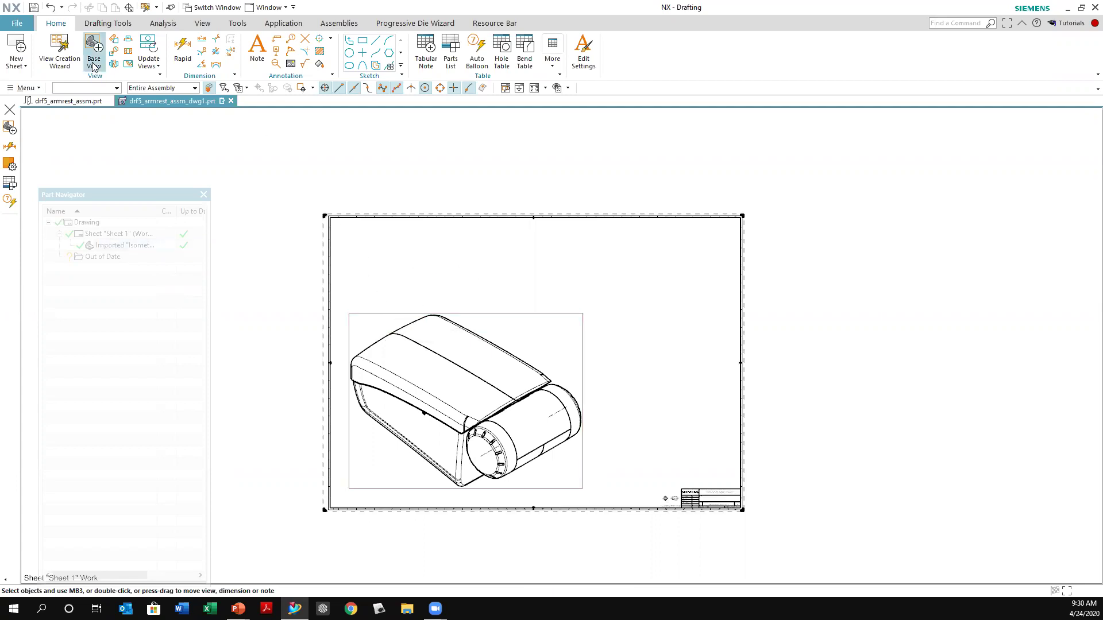
Step: Turn off the display of drawing view borders in the drafting preferences
{"action": "left_click", "coordinate": [9, 22]}
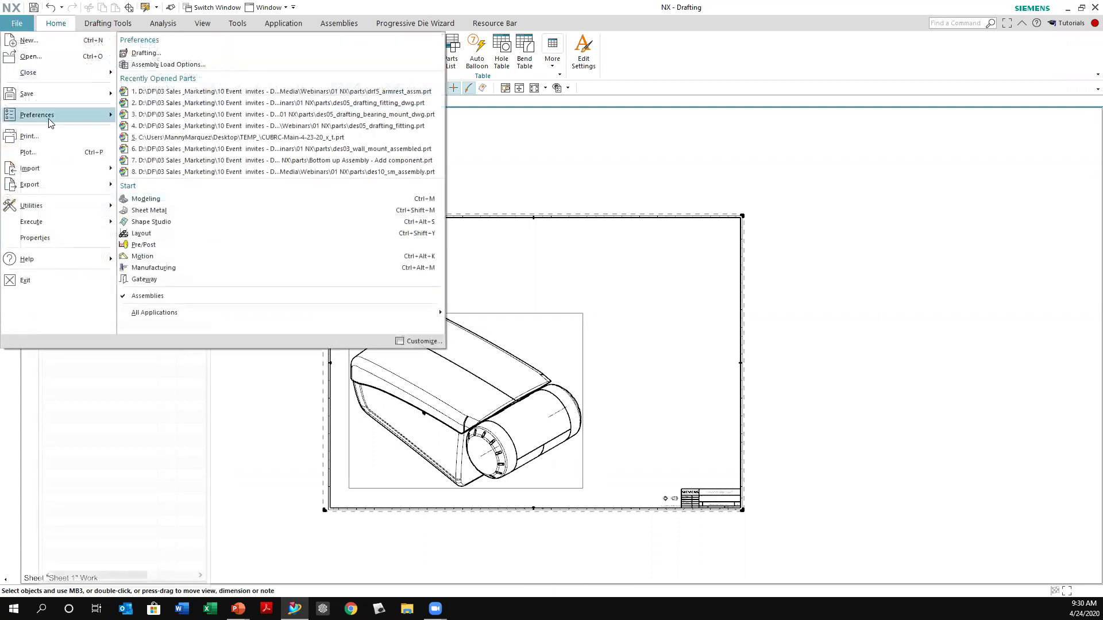
{"action": "mouse_move", "coordinate": [50, 120]}
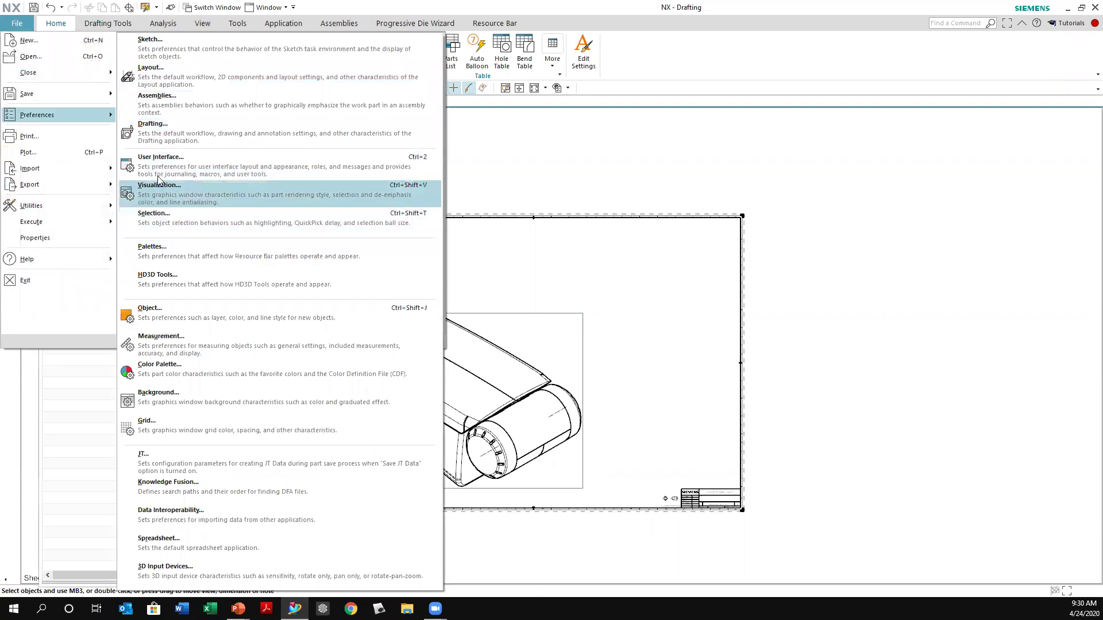
{"action": "left_click", "coordinate": [241, 141]}
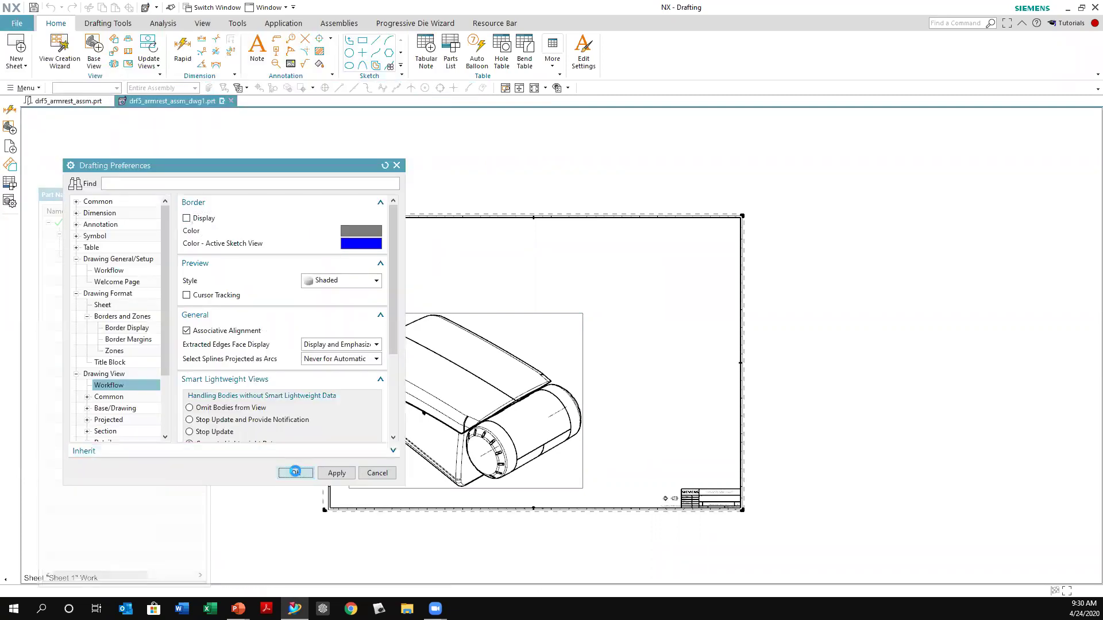
{"action": "left_click", "coordinate": [296, 473]}
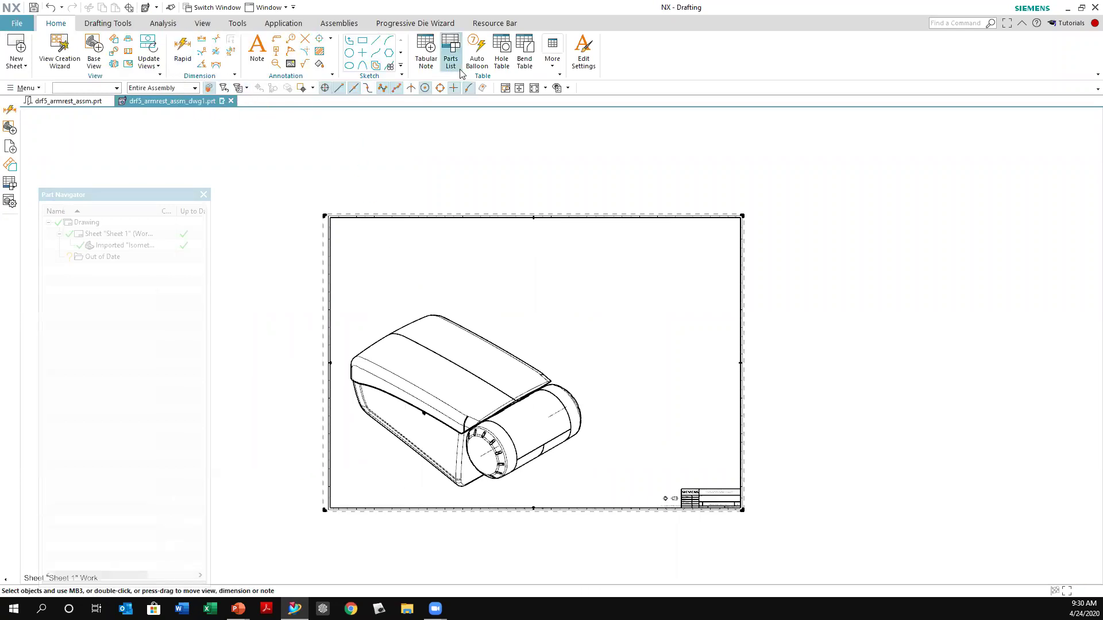
Step: Insert a parts list in the empty upper-right area of the armrest drawing sheet
{"action": "left_click", "coordinate": [452, 53]}
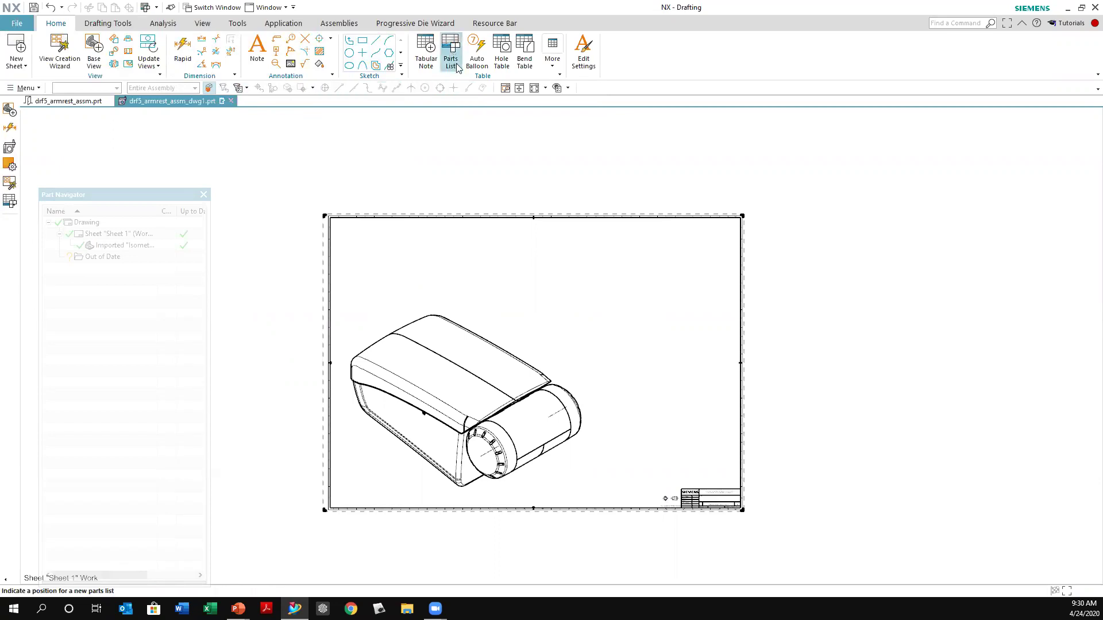
{"action": "scroll", "coordinate": [583, 293], "scroll_direction": "down", "scroll_amount": 2}
{"action": "scroll", "coordinate": [586, 304], "scroll_direction": "up", "scroll_amount": 3}
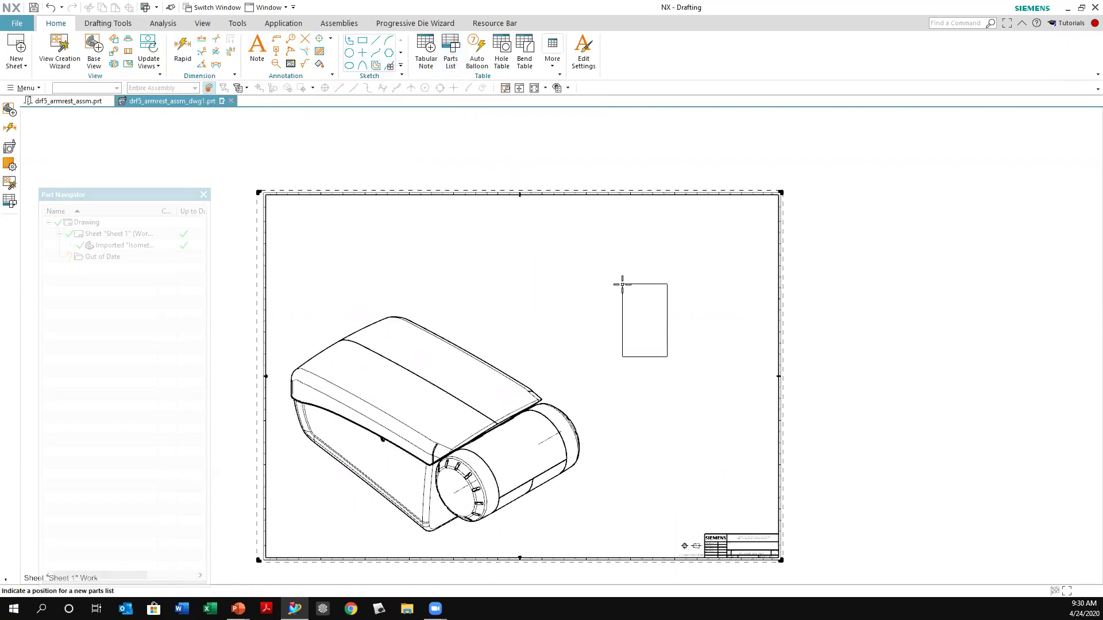
{"action": "left_click", "coordinate": [622, 285]}
{"action": "scroll", "coordinate": [626, 353], "scroll_direction": "up", "scroll_amount": 3}
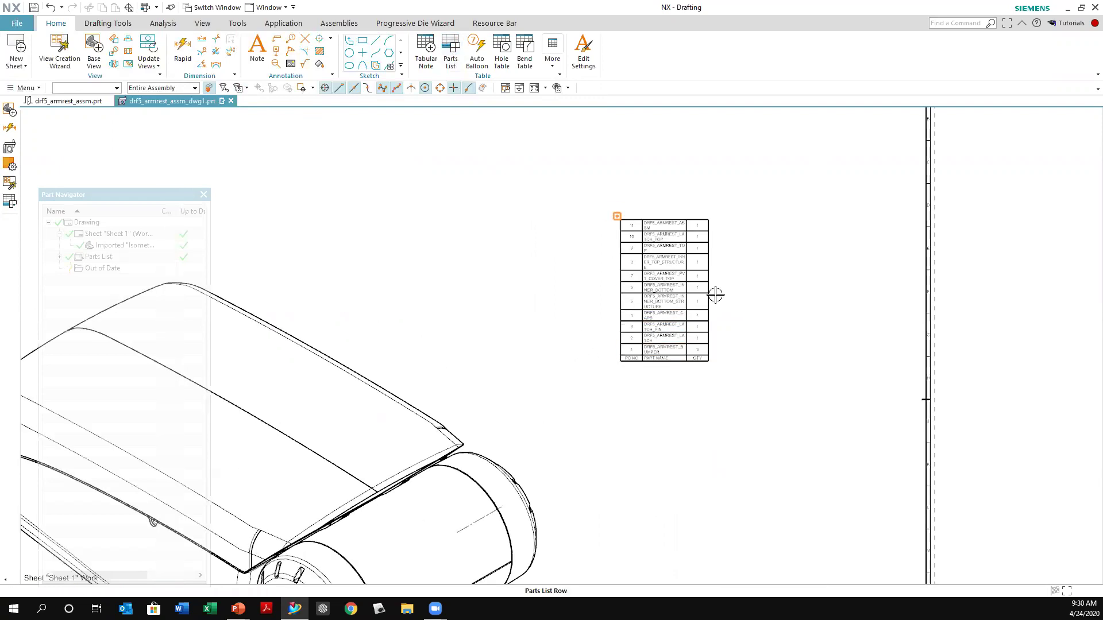
Step: Widen the parts list's PART NAME column until every part name fits on a single line
{"action": "scroll", "coordinate": [744, 272], "scroll_direction": "up", "scroll_amount": 4}
{"action": "scroll", "coordinate": [744, 273], "scroll_direction": "down", "scroll_amount": 1}
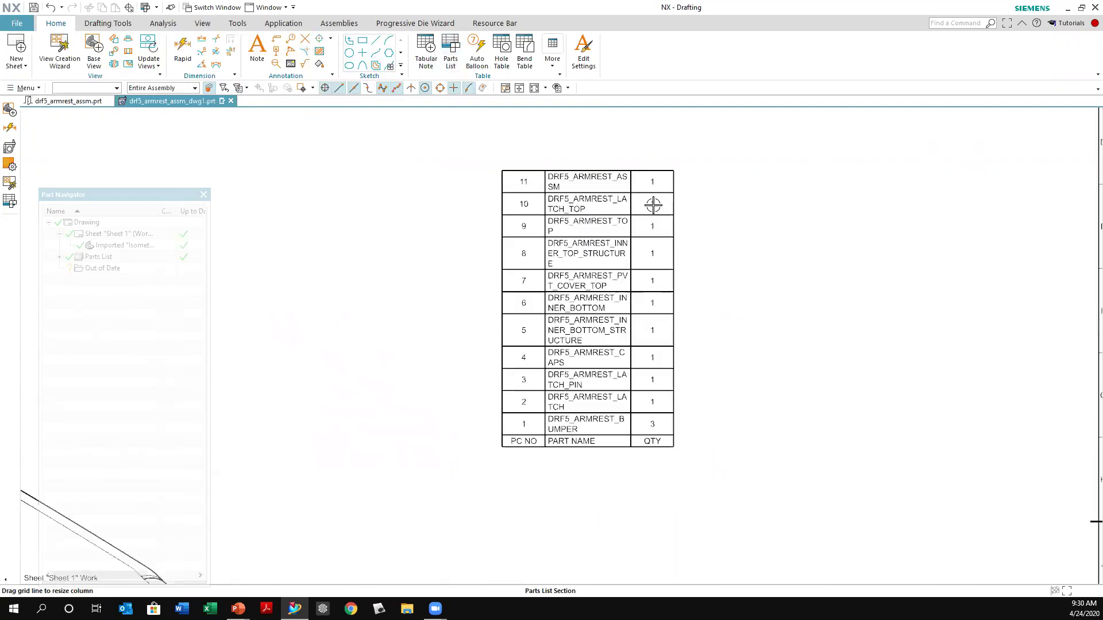
{"action": "left_click", "coordinate": [644, 174]}
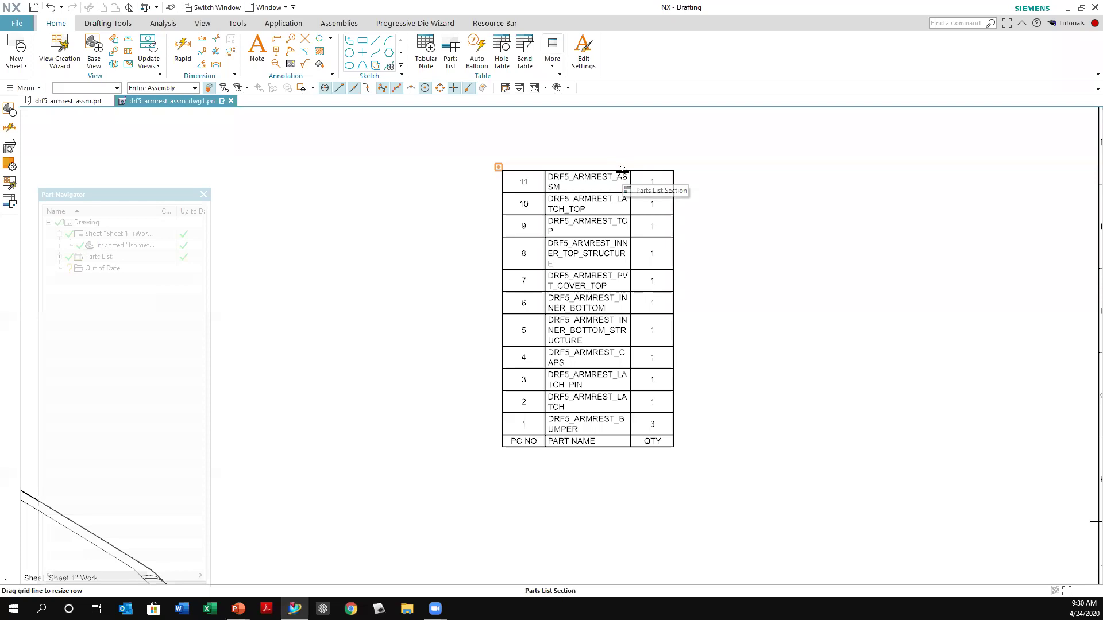
{"action": "left_click_drag", "start_coordinate": [637, 182], "coordinate": [702, 183]}
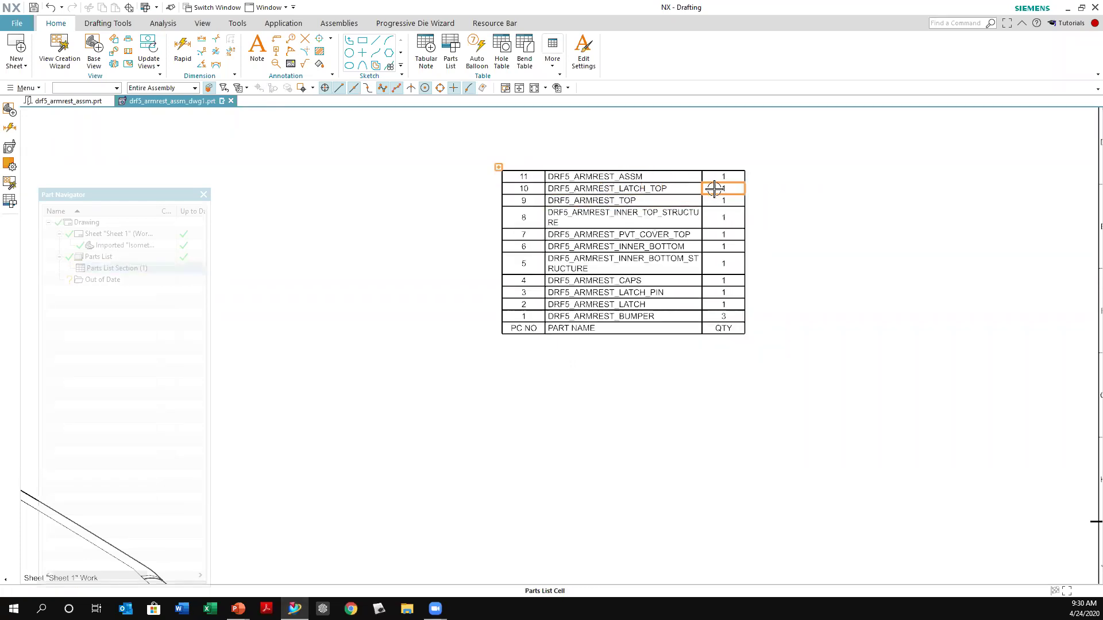
{"action": "left_click_drag", "start_coordinate": [706, 177], "coordinate": [751, 175]}
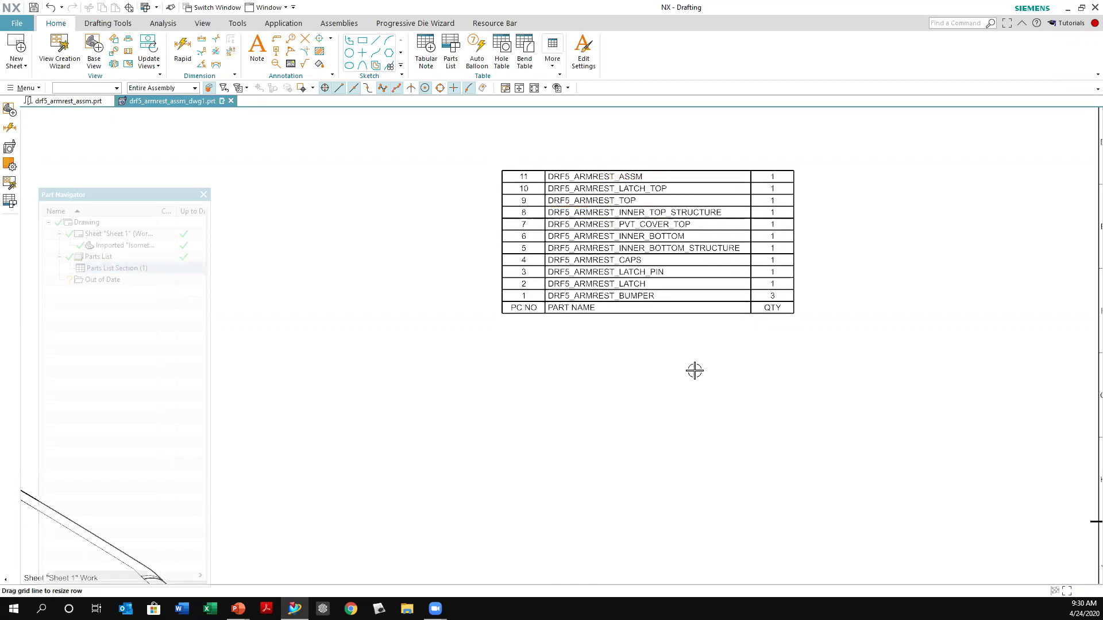
Step: Generate auto balloons from the parts list on the armrest's isometric view
{"action": "scroll", "coordinate": [695, 370], "scroll_direction": "up", "scroll_amount": 2}
{"action": "scroll", "coordinate": [698, 368], "scroll_direction": "down", "scroll_amount": 6}
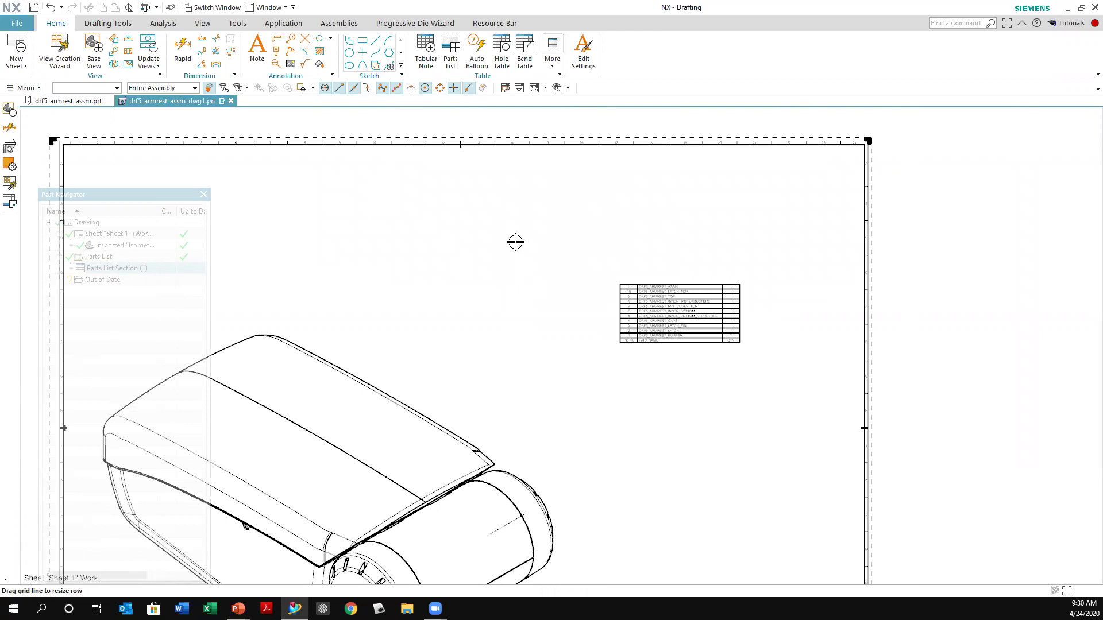
{"action": "left_click", "coordinate": [477, 51]}
{"action": "left_click", "coordinate": [626, 325]}
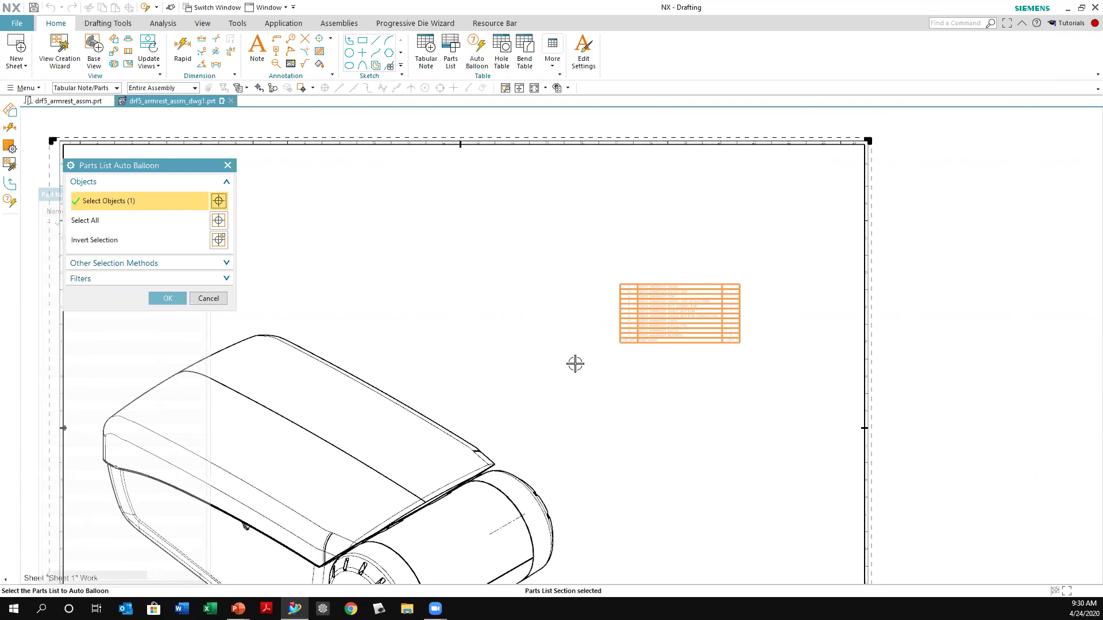
{"action": "scroll", "coordinate": [573, 364], "scroll_direction": "up", "scroll_amount": 4}
{"action": "scroll", "coordinate": [493, 352], "scroll_direction": "down", "scroll_amount": 3}
{"action": "scroll", "coordinate": [511, 348], "scroll_direction": "down", "scroll_amount": 4}
{"action": "left_click", "coordinate": [168, 298]}
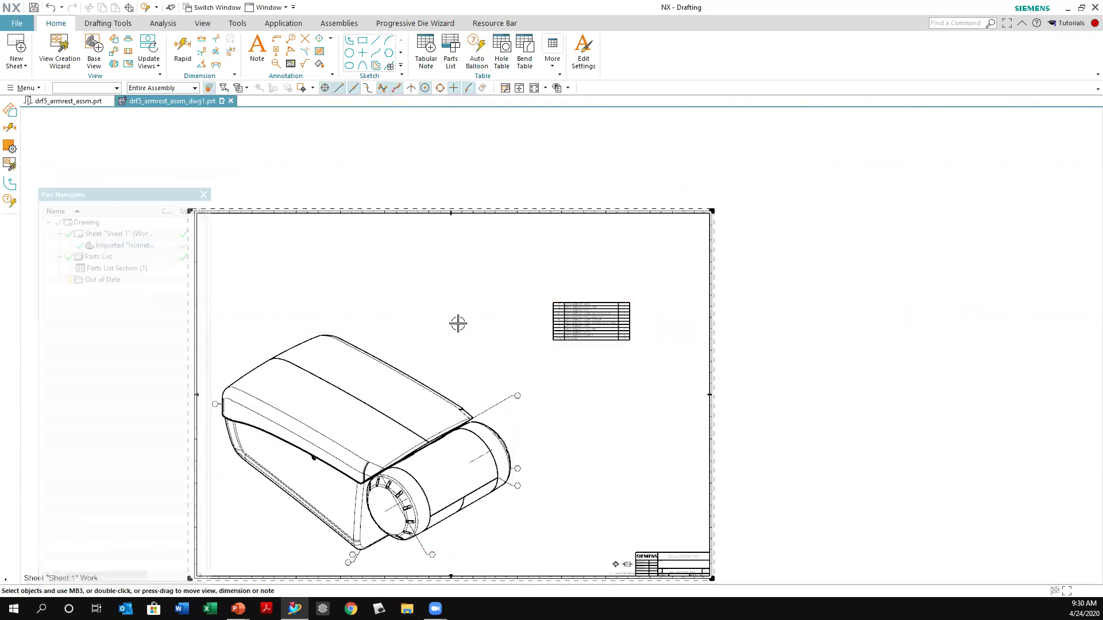
Step: Reposition the balloons around the armrest's lower front, separating the two overlapping ones below the bottom corner, and check the numbered balloons up close
{"action": "scroll", "coordinate": [499, 517], "scroll_direction": "up", "scroll_amount": 1}
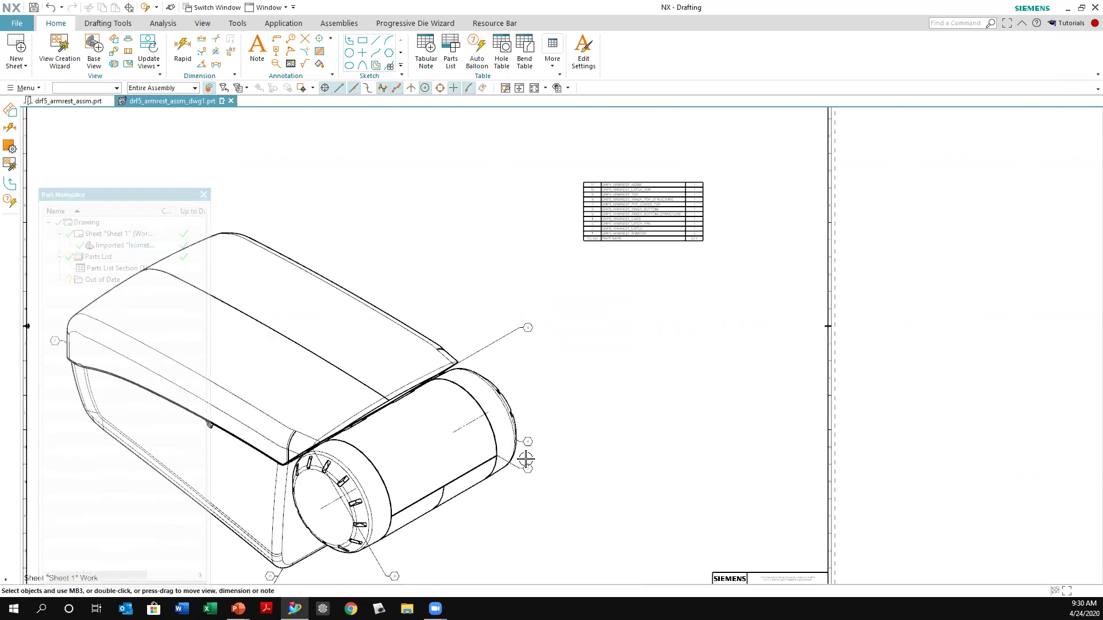
{"action": "scroll", "coordinate": [467, 498], "scroll_direction": "down", "scroll_amount": 5}
{"action": "scroll", "coordinate": [495, 496], "scroll_direction": "up", "scroll_amount": 4}
{"action": "scroll", "coordinate": [495, 495], "scroll_direction": "up", "scroll_amount": 3}
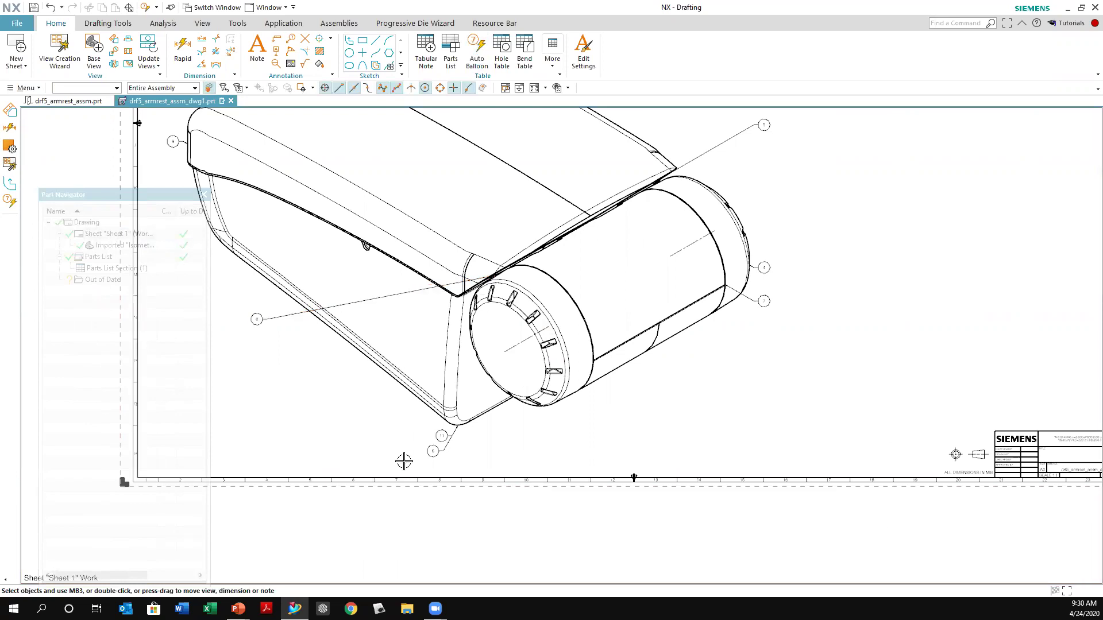
{"action": "scroll", "coordinate": [437, 467], "scroll_direction": "down", "scroll_amount": 3}
{"action": "scroll", "coordinate": [437, 466], "scroll_direction": "up", "scroll_amount": 6}
{"action": "left_click_drag", "start_coordinate": [357, 472], "coordinate": [610, 473]}
{"action": "left_click_drag", "start_coordinate": [376, 407], "coordinate": [297, 412]}
{"action": "scroll", "coordinate": [529, 425], "scroll_direction": "down", "scroll_amount": 4}
{"action": "middle_click_drag", "start_coordinate": [534, 413], "coordinate": [603, 357]}
{"action": "scroll", "coordinate": [603, 357], "scroll_direction": "down", "scroll_amount": 4}
{"action": "scroll", "coordinate": [765, 302], "scroll_direction": "up", "scroll_amount": 3}
{"action": "scroll", "coordinate": [764, 301], "scroll_direction": "up", "scroll_amount": 3}
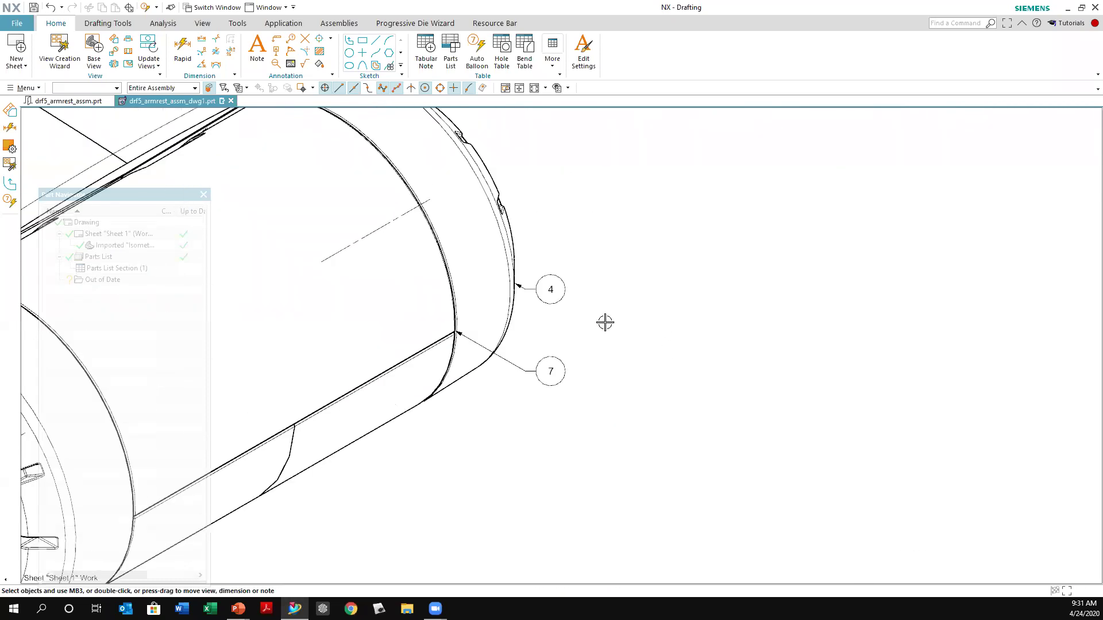
{"action": "scroll", "coordinate": [703, 341], "scroll_direction": "down", "scroll_amount": 5}
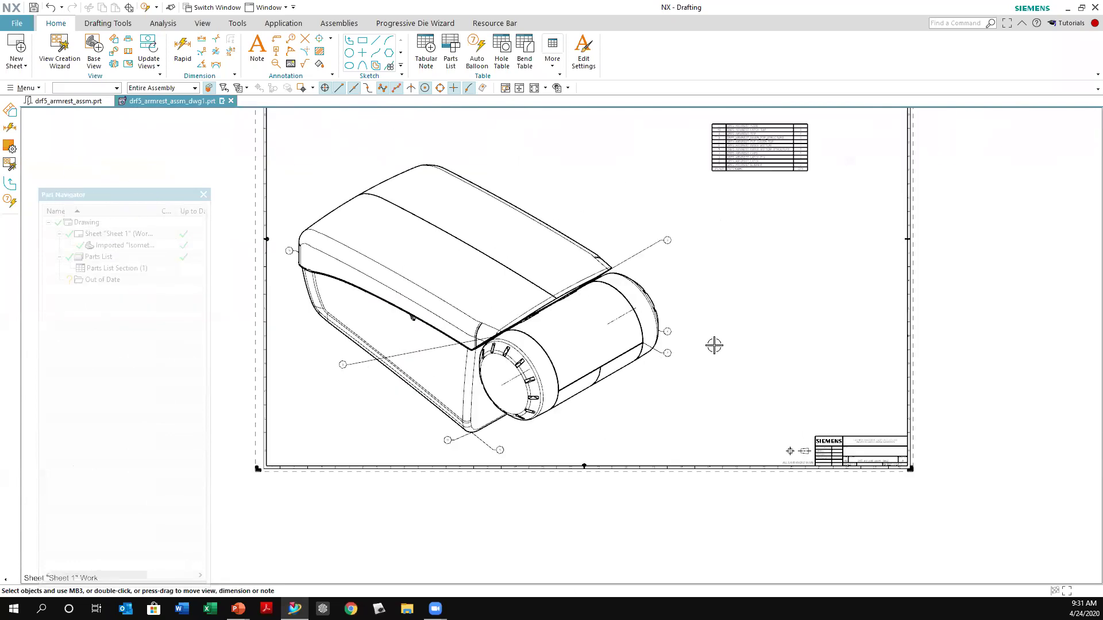
{"action": "scroll", "coordinate": [819, 205], "scroll_direction": "up", "scroll_amount": 1}
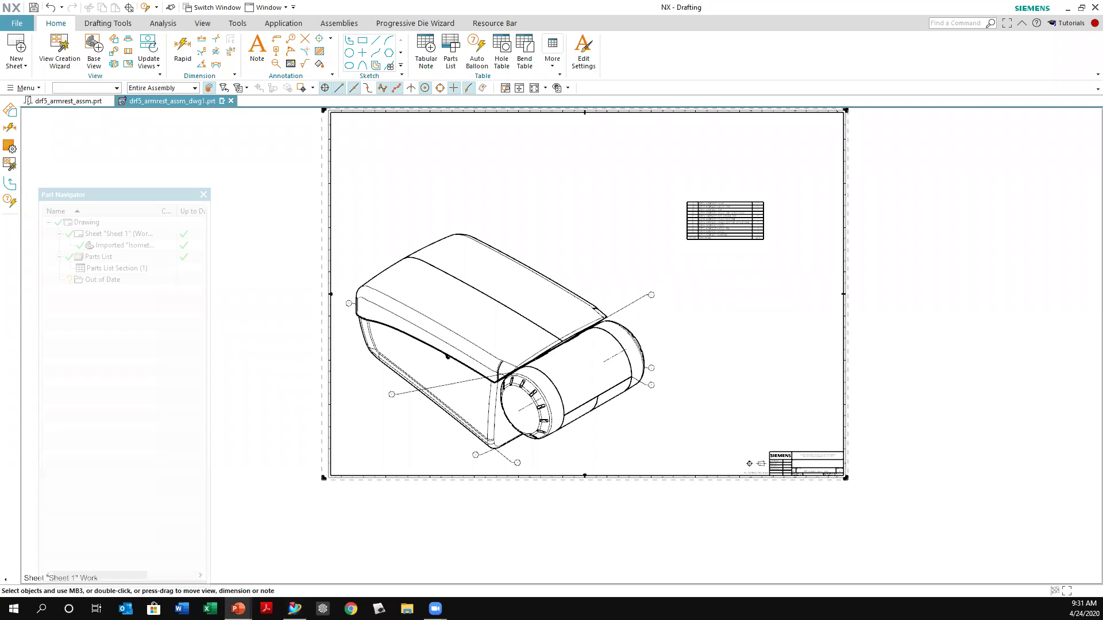
Step: Switch to the presentation, advance to the Start Free NX Trail slide and play its embedded video
{"action": "left_click", "coordinate": [238, 609]}
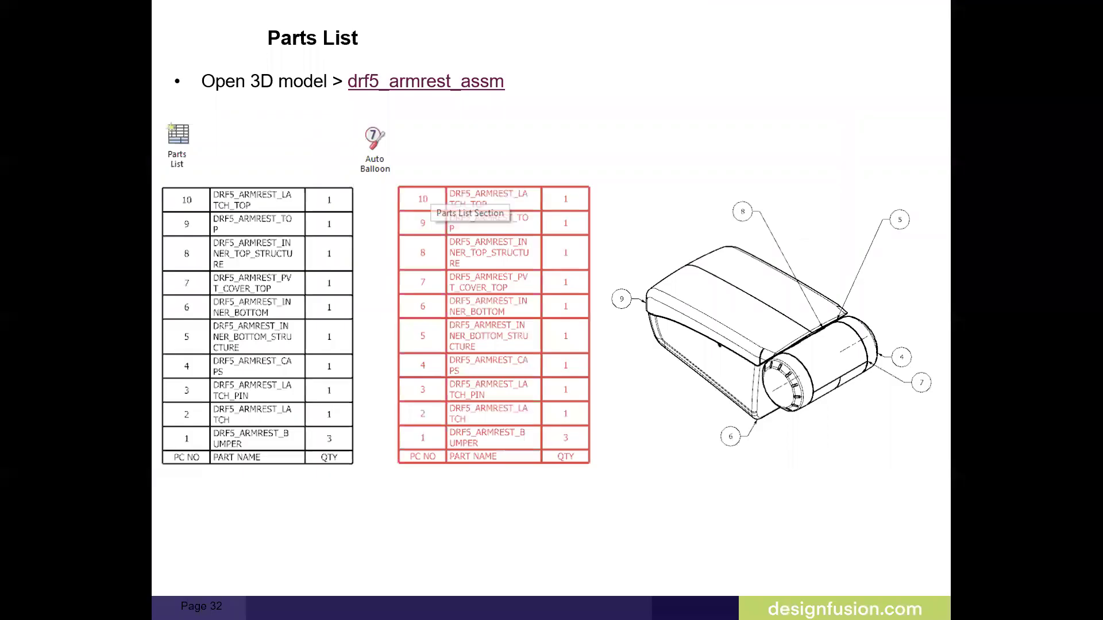
{"action": "left_click", "coordinate": [320, 472]}
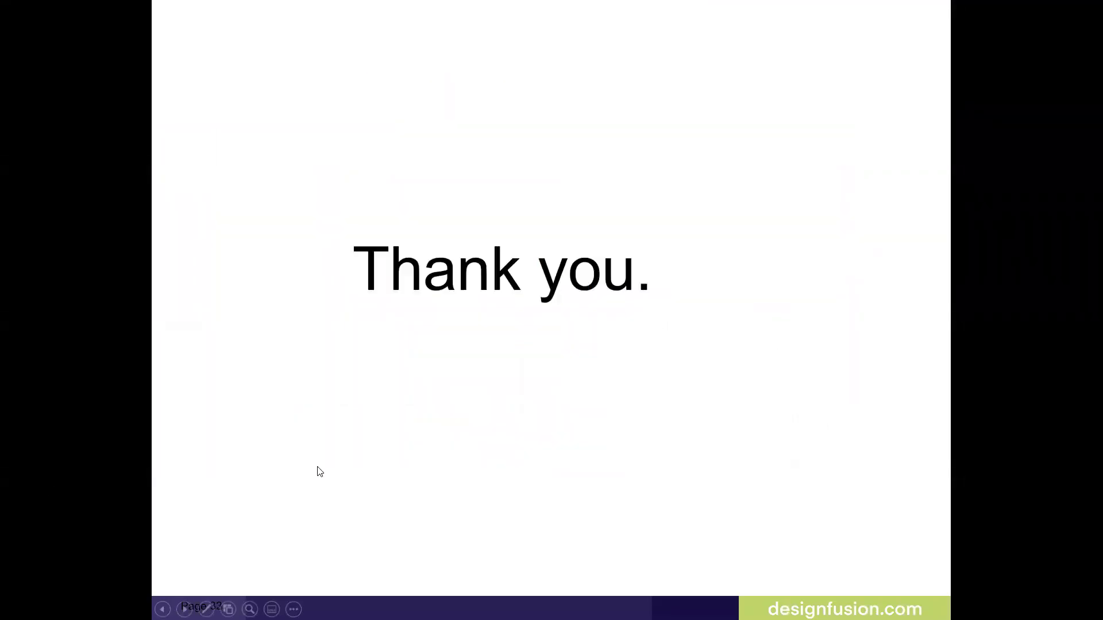
{"action": "key", "text": "Right"}
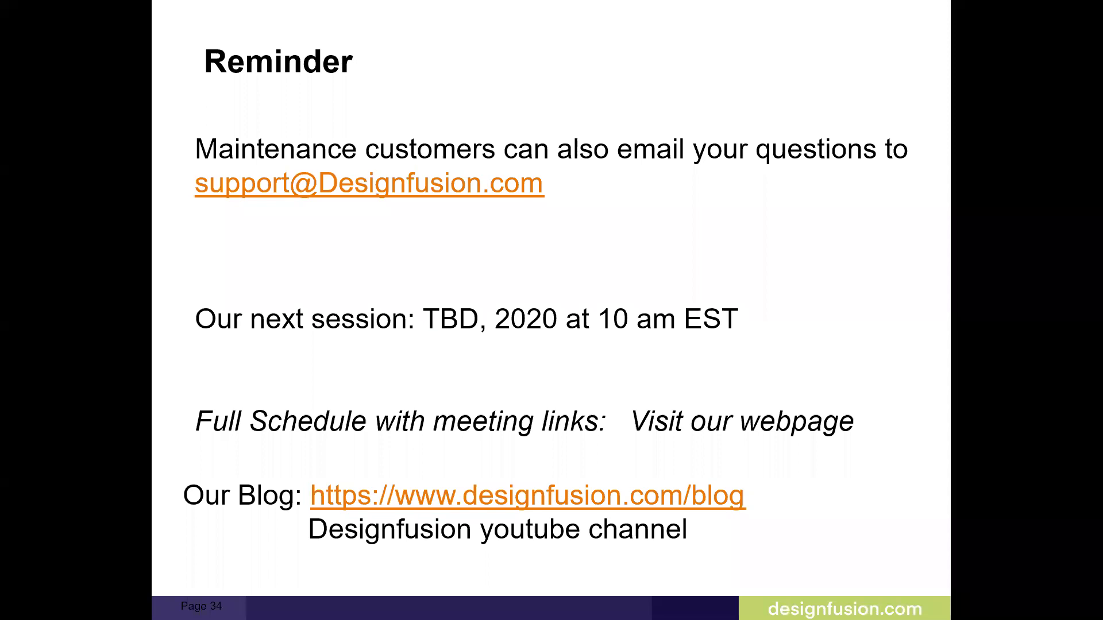
{"action": "key", "text": "Right"}
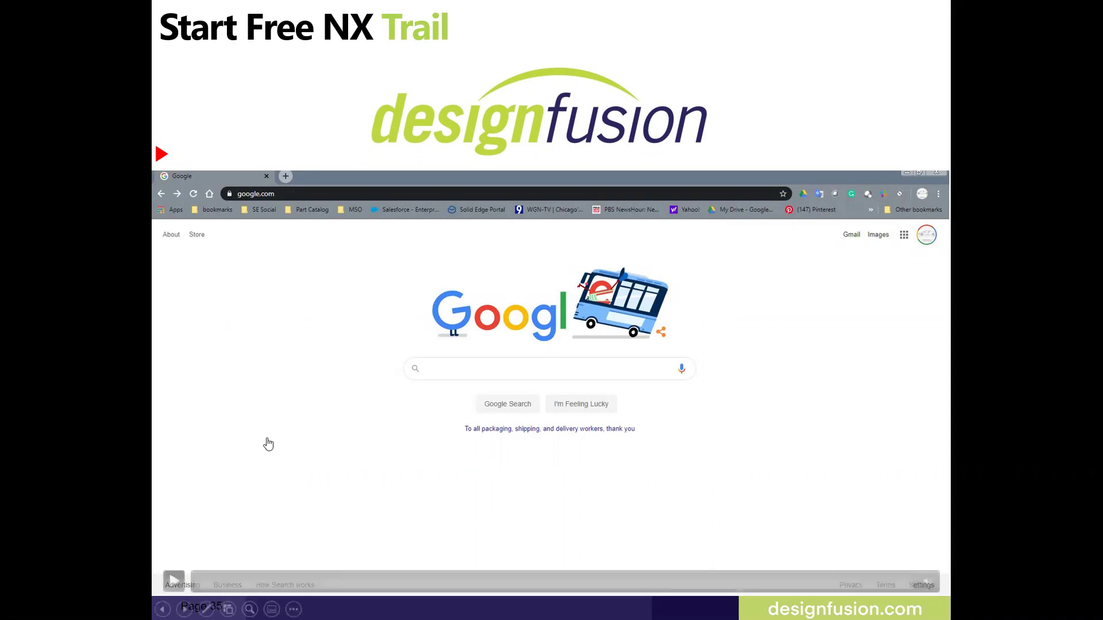
{"action": "left_click", "coordinate": [173, 580]}
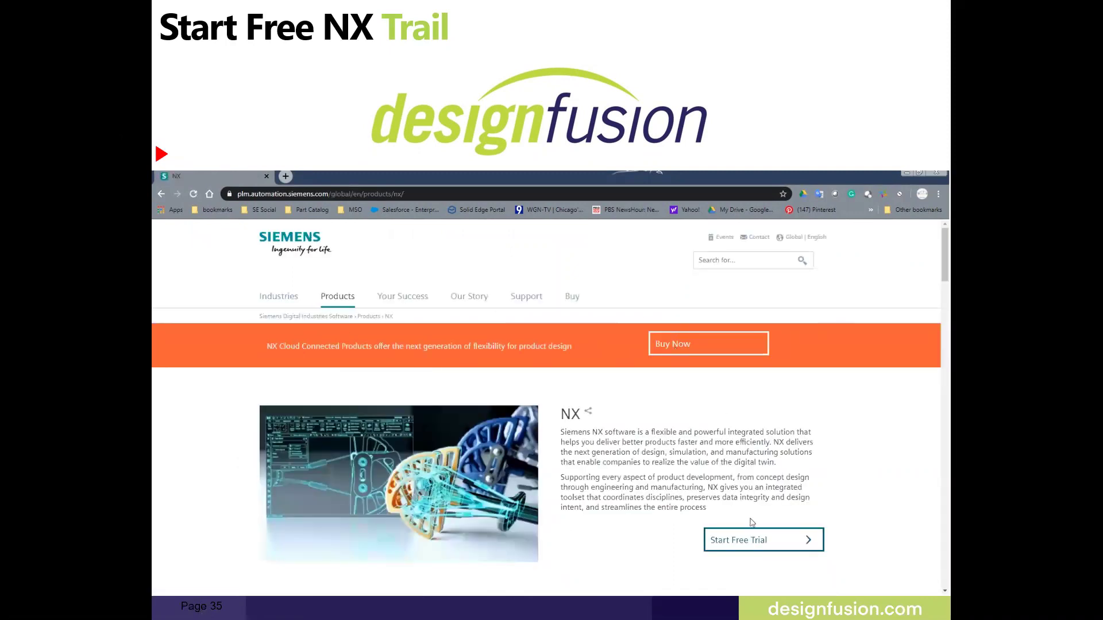
{"action": "left_click", "coordinate": [726, 543]}
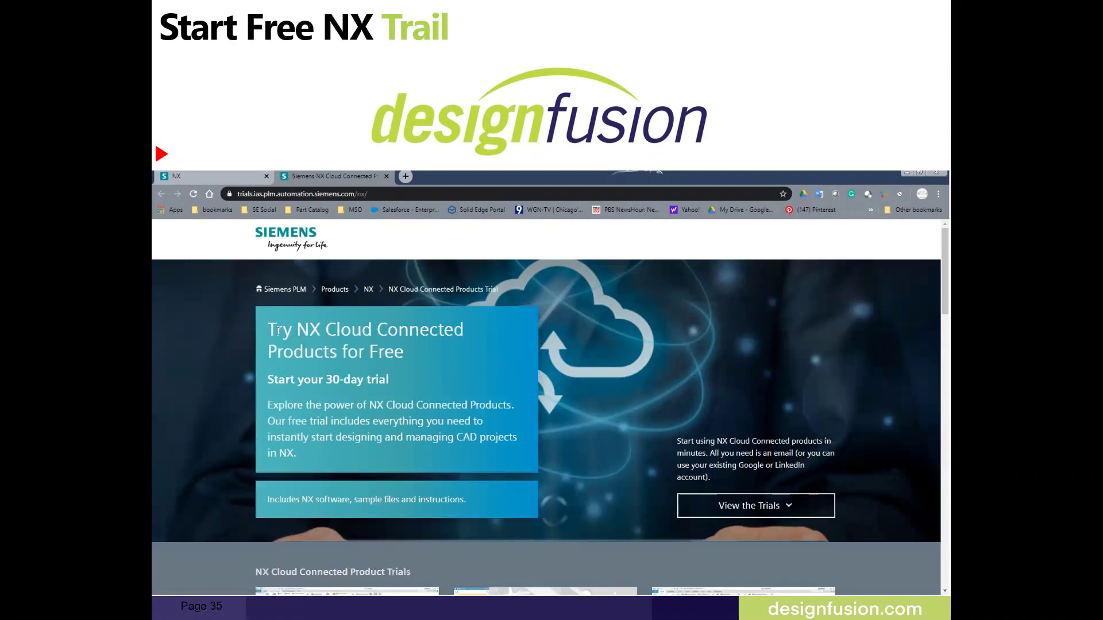
{"action": "scroll", "coordinate": [430, 384], "scroll_direction": "down", "scroll_amount": 3}
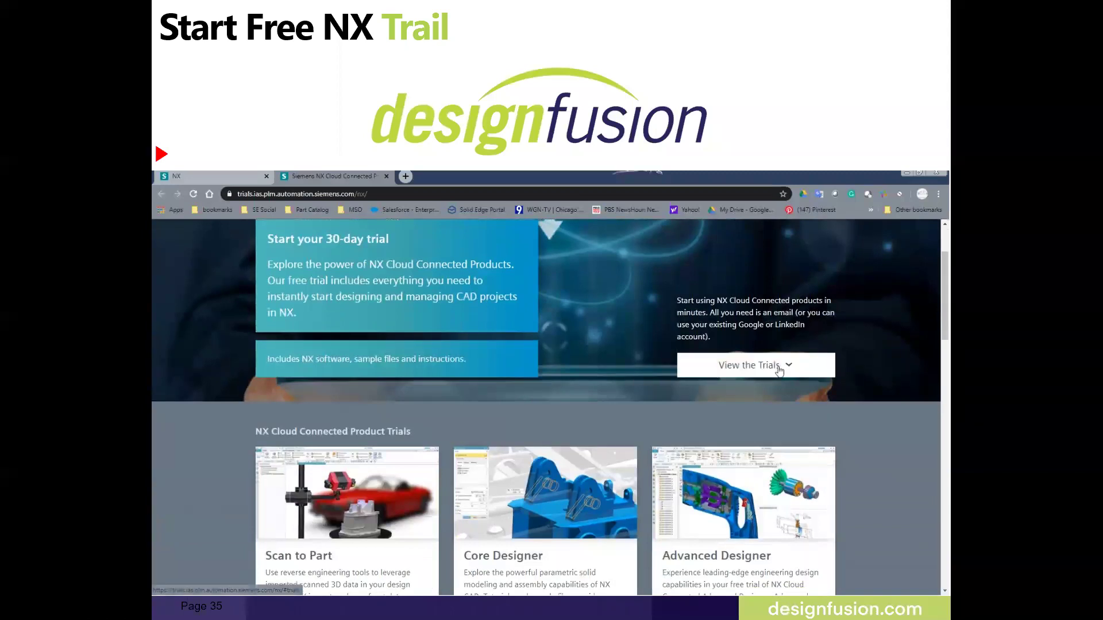
{"action": "left_click_drag", "start_coordinate": [413, 431], "coordinate": [278, 429]}
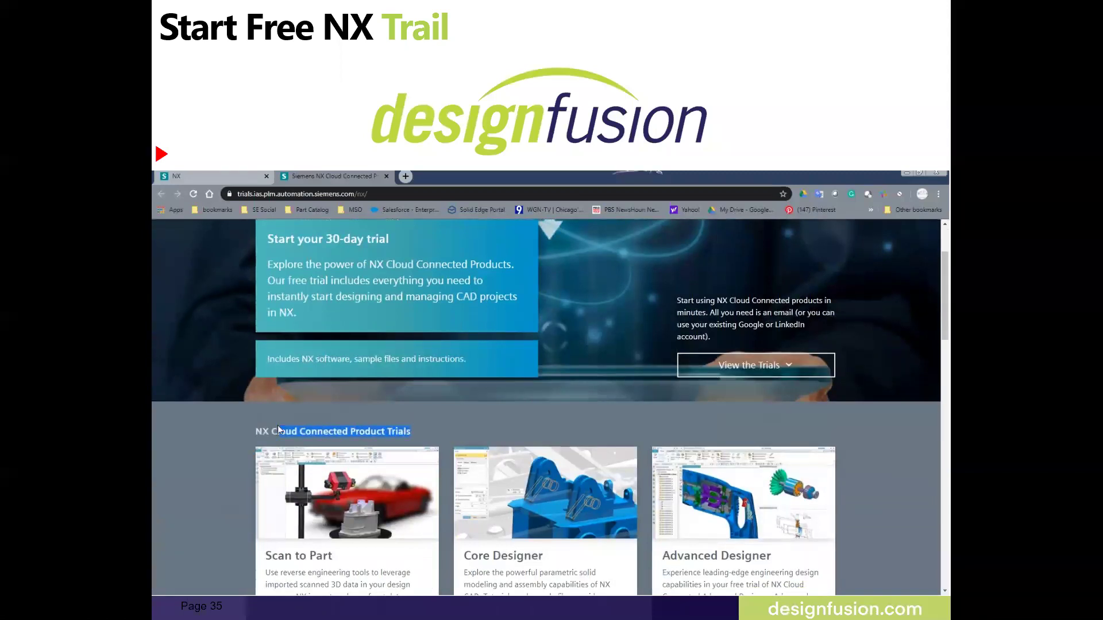
{"action": "scroll", "coordinate": [372, 444], "scroll_direction": "down", "scroll_amount": 5}
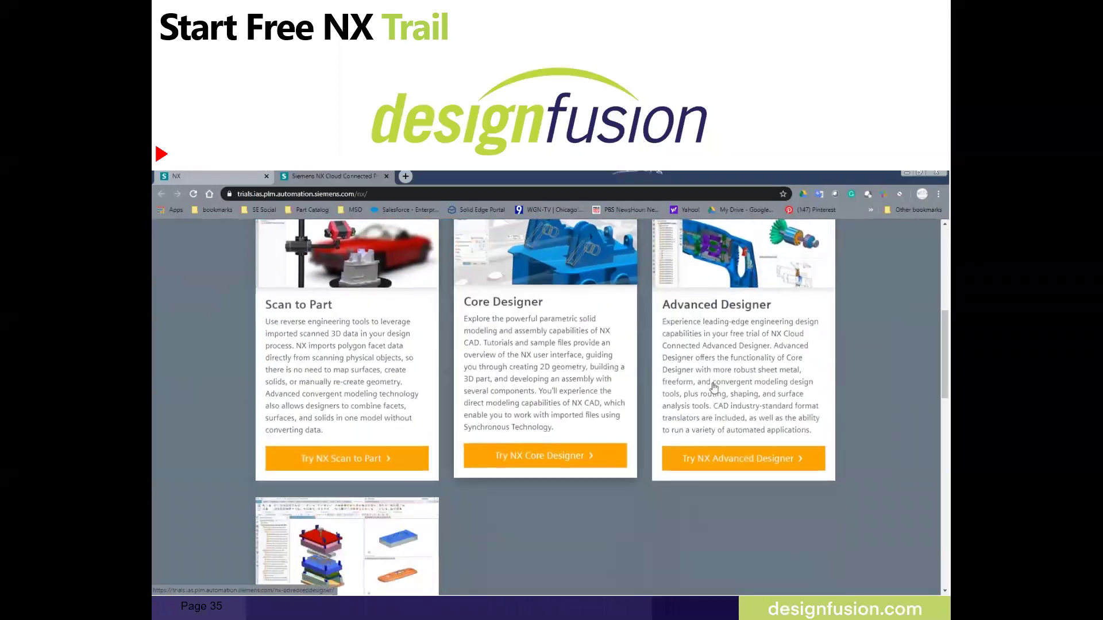
{"action": "scroll", "coordinate": [566, 458], "scroll_direction": "down", "scroll_amount": 1}
{"action": "scroll", "coordinate": [566, 458], "scroll_direction": "down", "scroll_amount": 4}
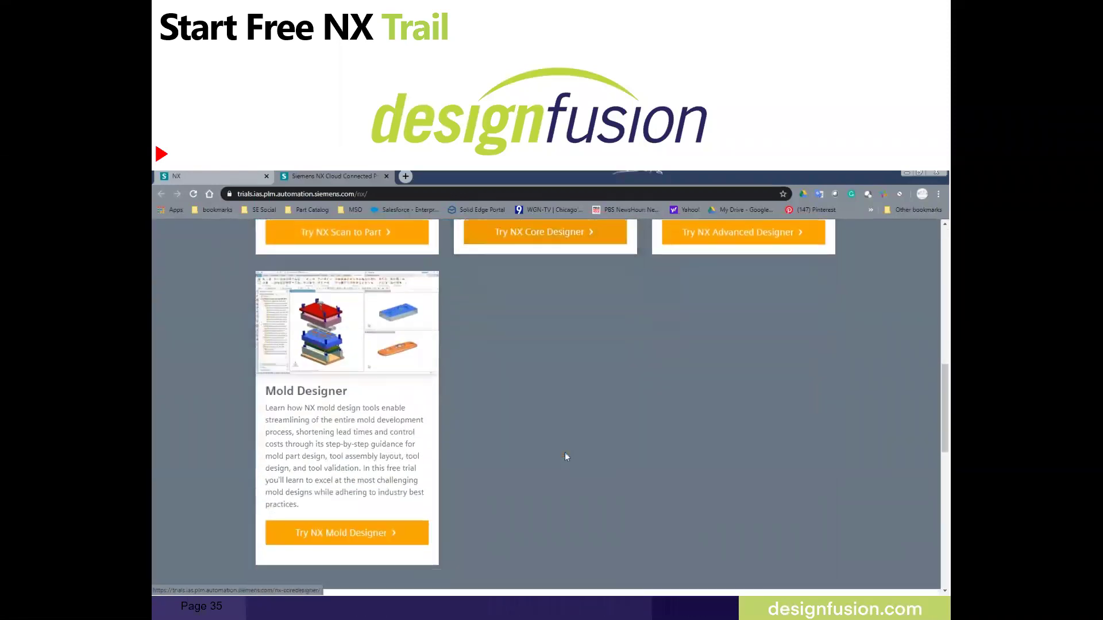
{"action": "scroll", "coordinate": [382, 393], "scroll_direction": "down", "scroll_amount": 4}
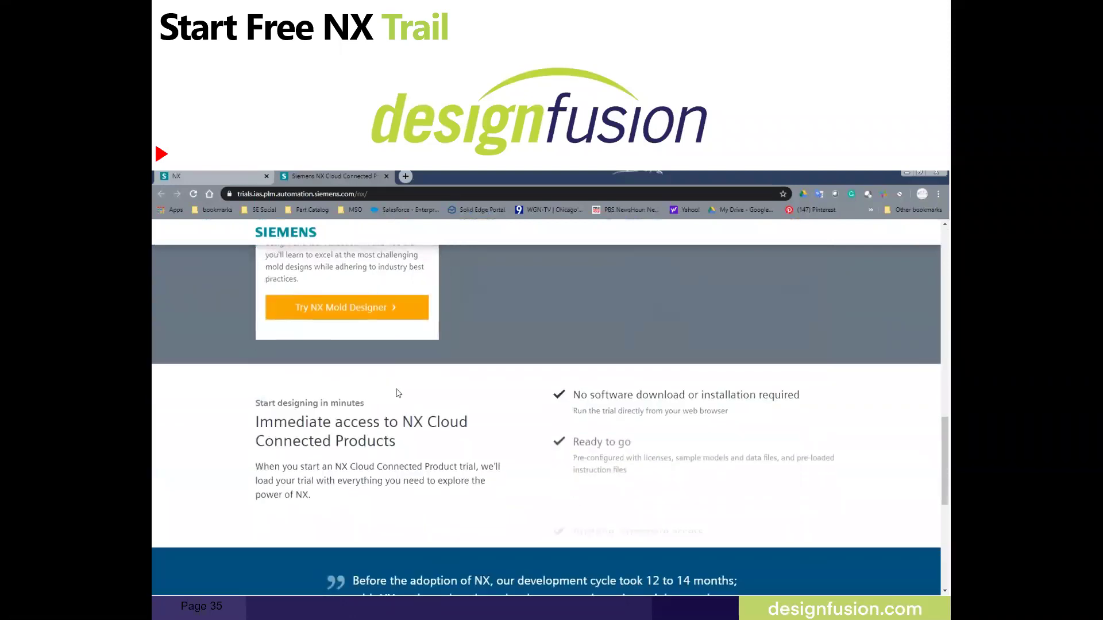
{"action": "scroll", "coordinate": [556, 393], "scroll_direction": "down", "scroll_amount": 2}
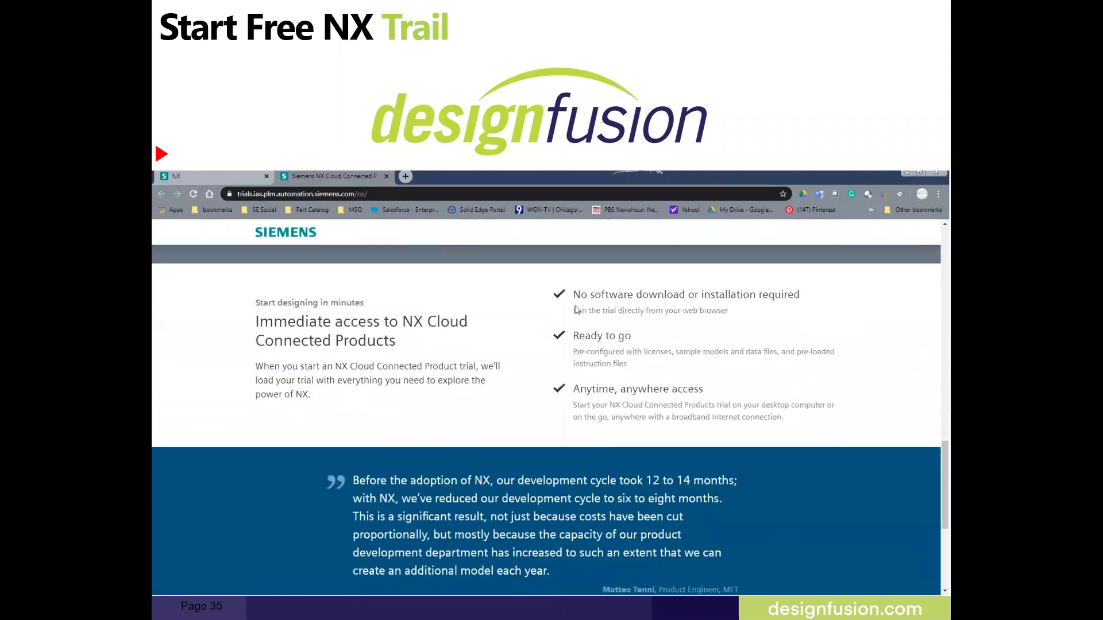
{"action": "left_click_drag", "start_coordinate": [573, 294], "coordinate": [835, 419]}
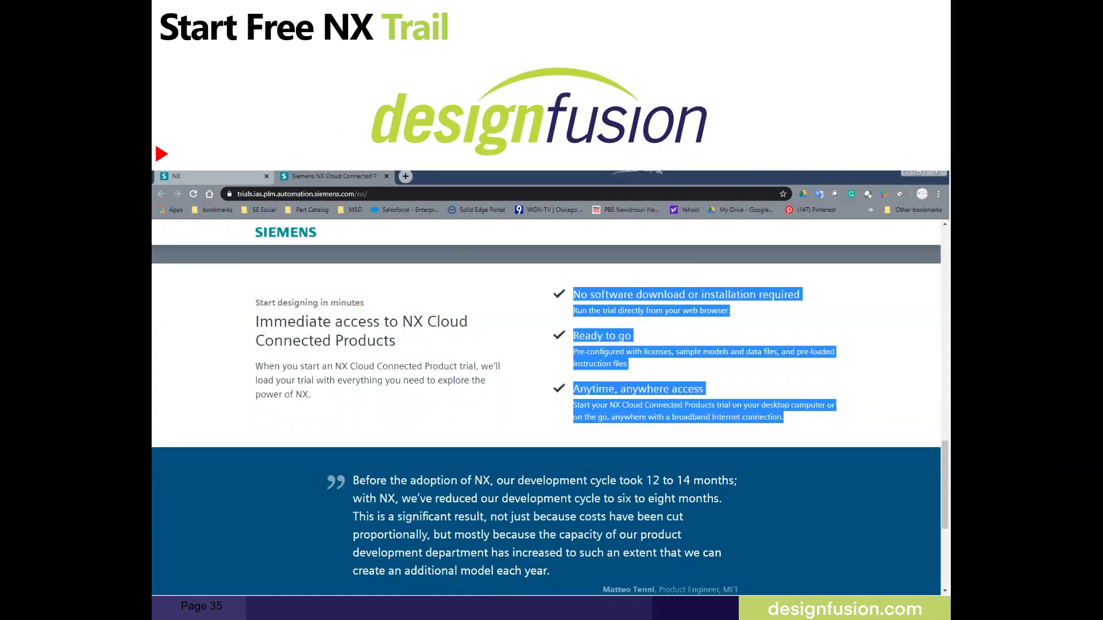